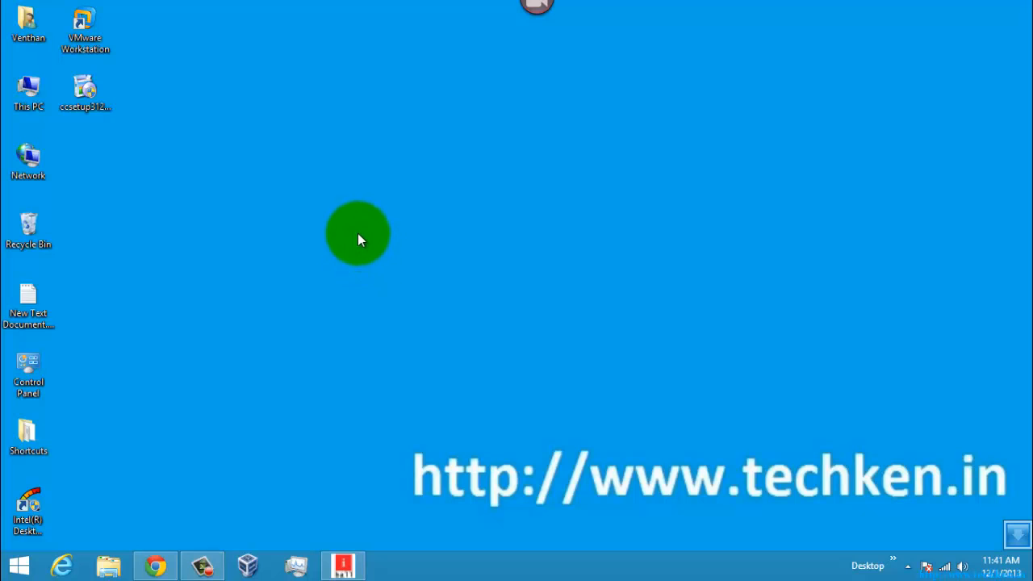
View the computer's basic system information, including the Windows edition, and close it.
{"action": "right_click", "coordinate": [357, 233]}
{"action": "left_click", "coordinate": [387, 278]}
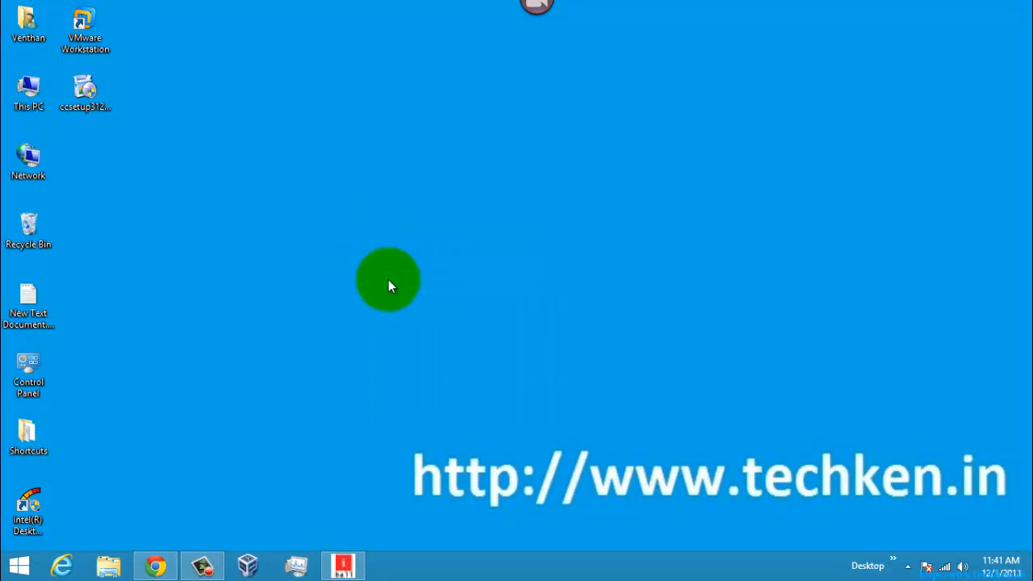
{"action": "key", "text": "super+Pause"}
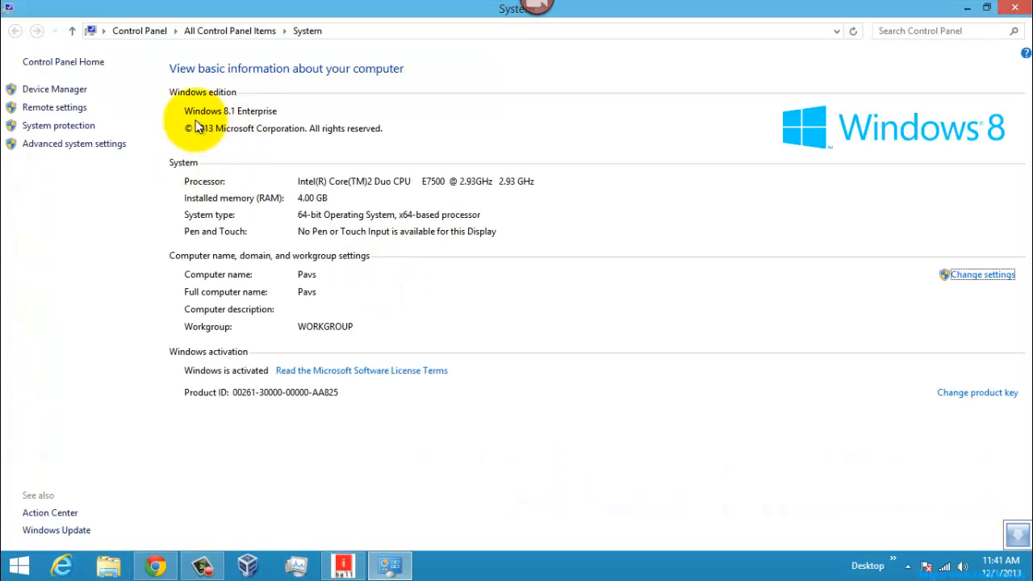
{"action": "left_click", "coordinate": [1015, 8]}
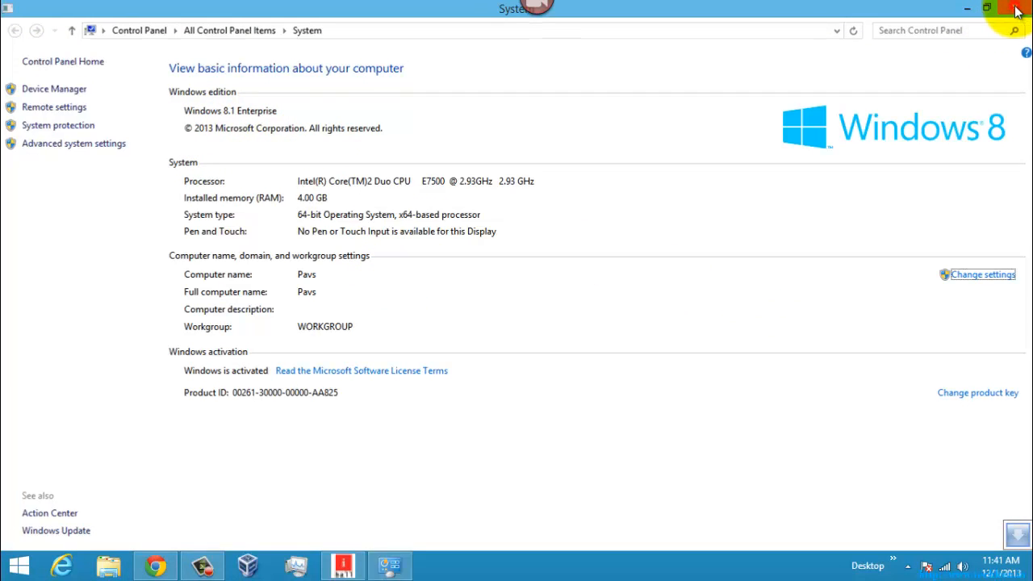
{"action": "right_click", "coordinate": [457, 207]}
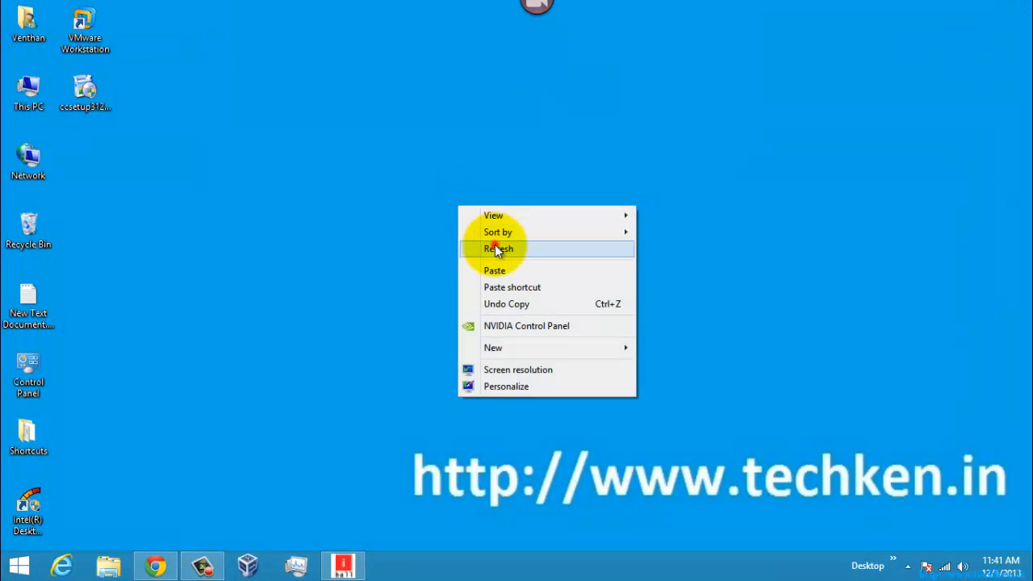
{"action": "left_click", "coordinate": [504, 249]}
{"action": "right_click", "coordinate": [461, 218]}
{"action": "left_click", "coordinate": [507, 261]}
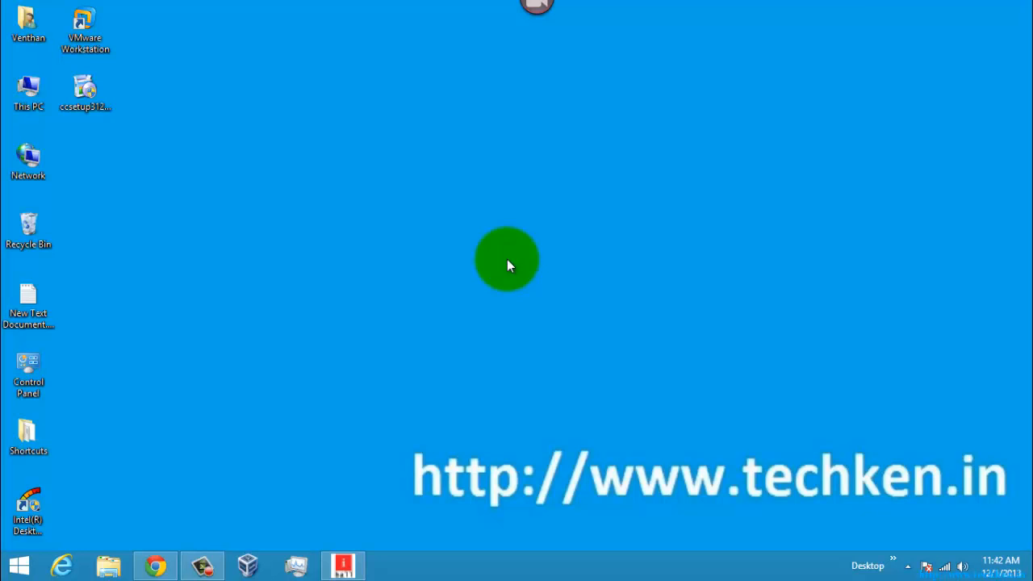
{"action": "right_click", "coordinate": [386, 273]}
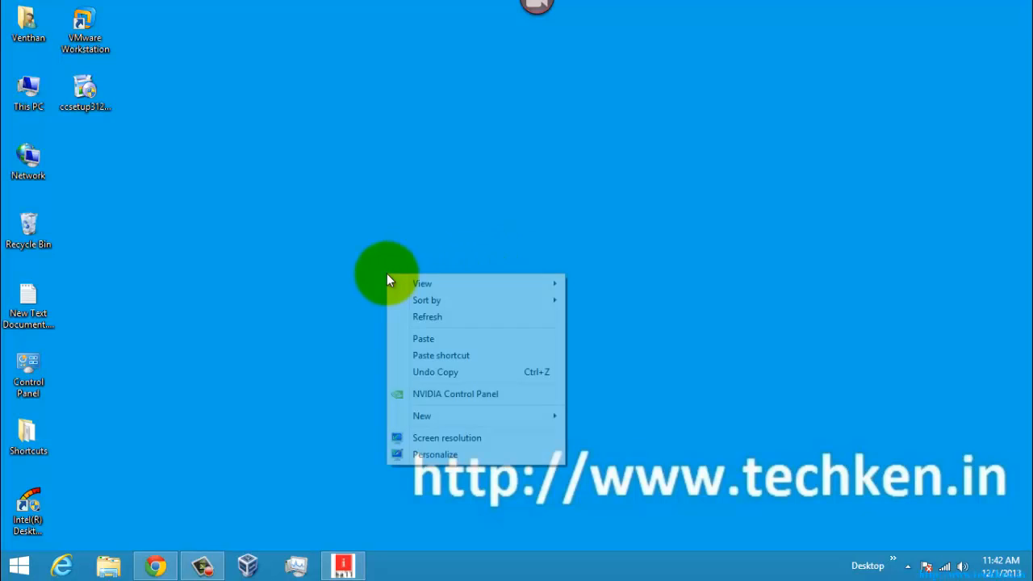
{"action": "left_click", "coordinate": [433, 318]}
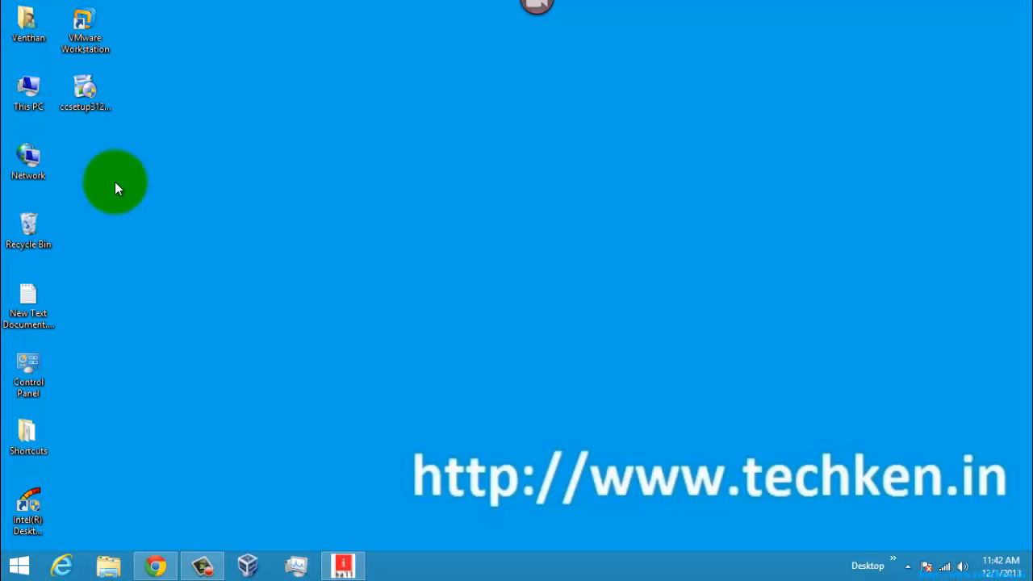
Open the properties of Local Disk (C:) from This PC and start Disk Cleanup for the drive.
{"action": "double_click", "coordinate": [29, 90]}
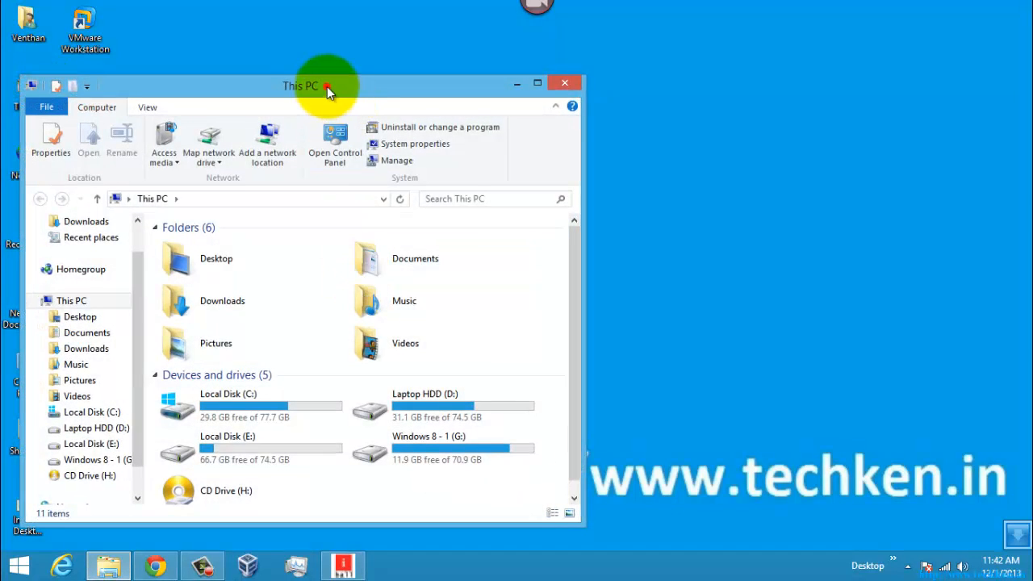
{"action": "double_click", "coordinate": [327, 86]}
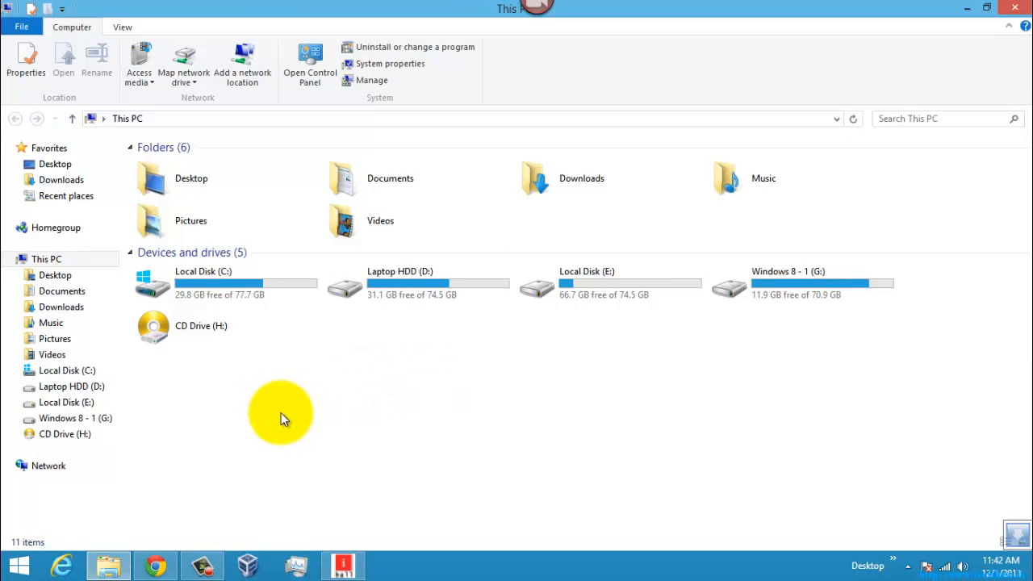
{"action": "left_click", "coordinate": [219, 289]}
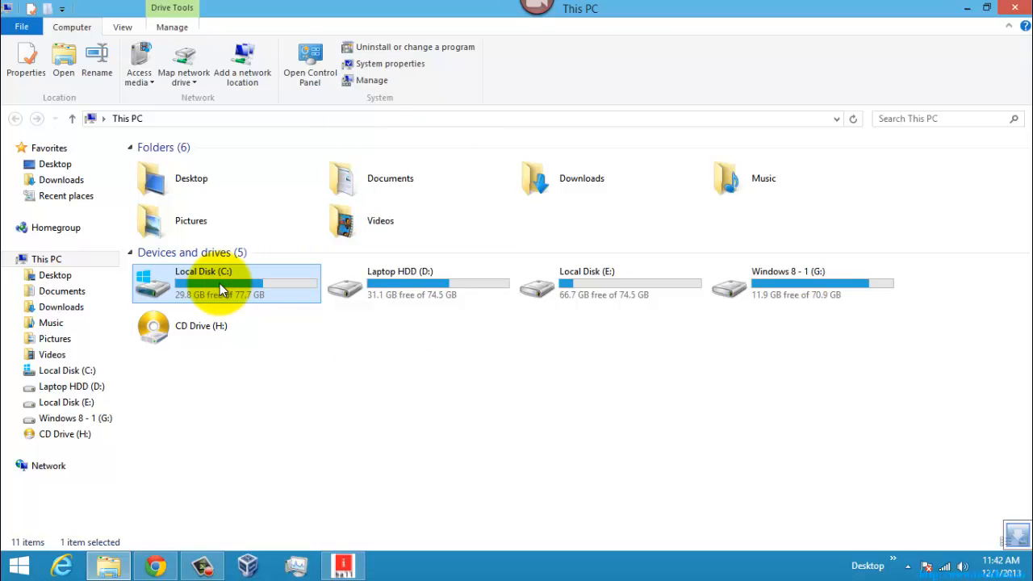
{"action": "right_click", "coordinate": [220, 289]}
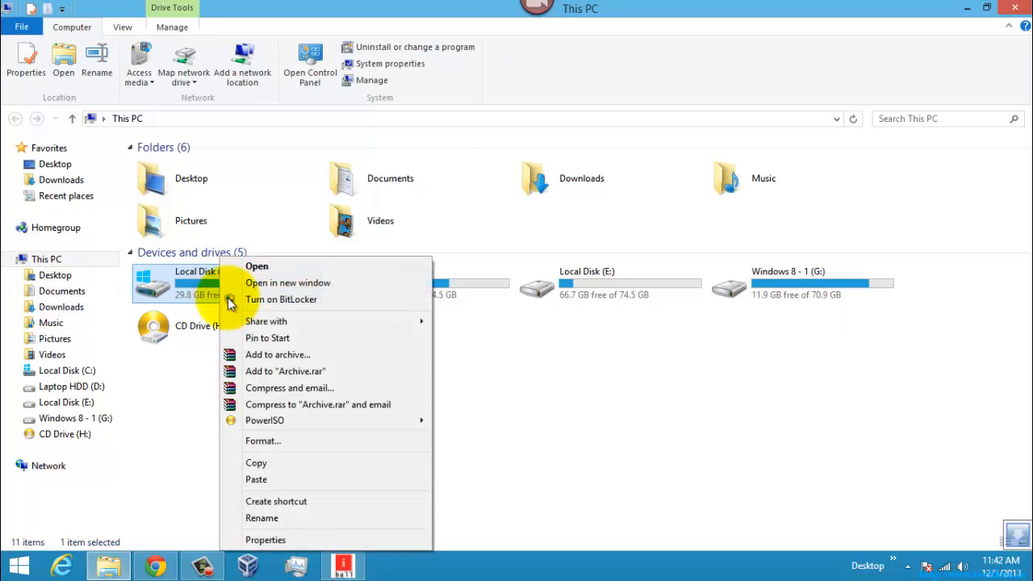
{"action": "left_click", "coordinate": [265, 540]}
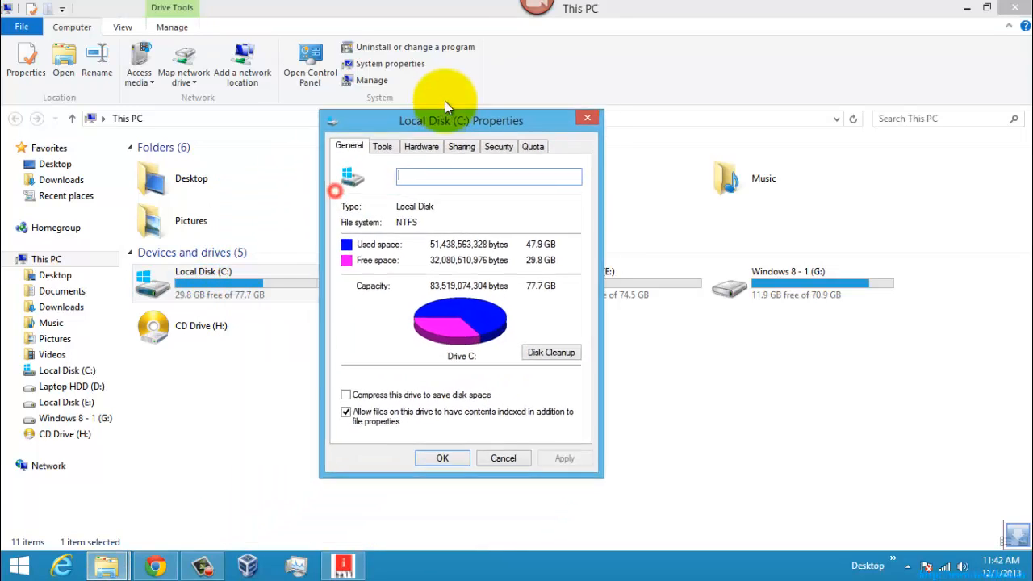
{"action": "left_click", "coordinate": [564, 314]}
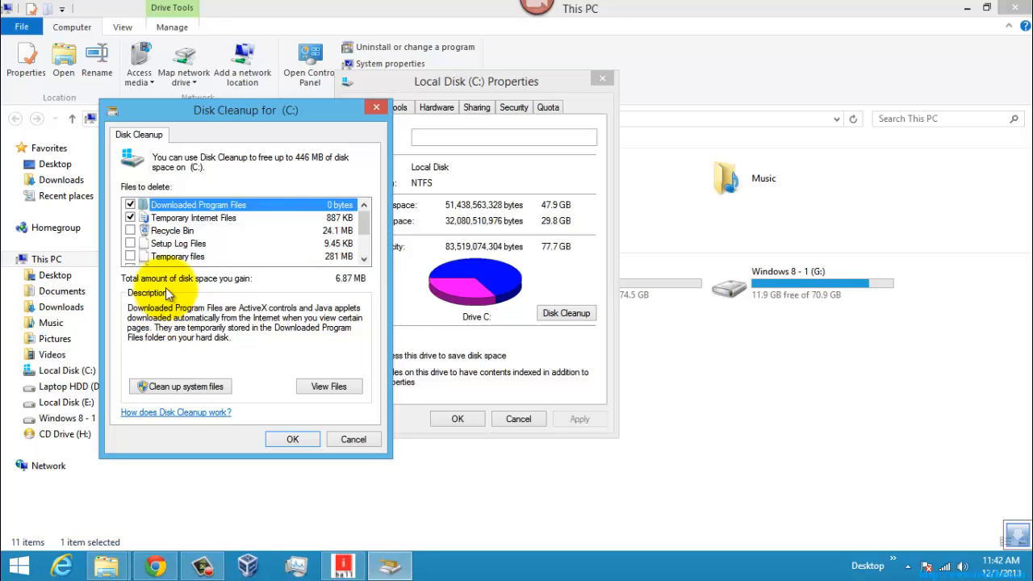
Mark Setup Log Files, Temporary files, User file history, and the per-user and system queued Windows Error Reporting files for deletion.
{"action": "left_click_drag", "start_coordinate": [192, 125], "coordinate": [420, 99]}
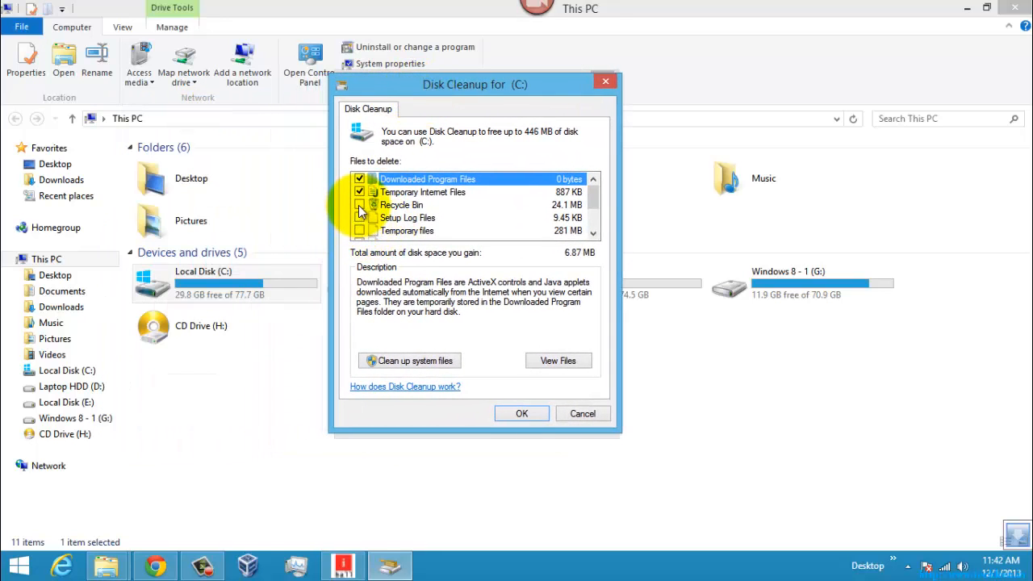
{"action": "left_click", "coordinate": [360, 218]}
{"action": "left_click", "coordinate": [359, 231]}
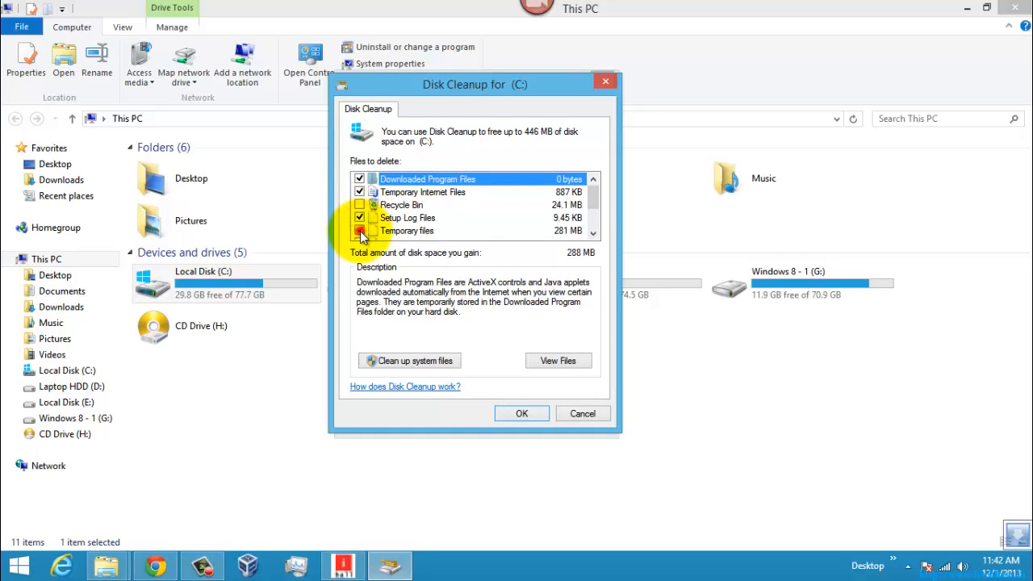
{"action": "left_click_drag", "start_coordinate": [593, 196], "coordinate": [594, 218]}
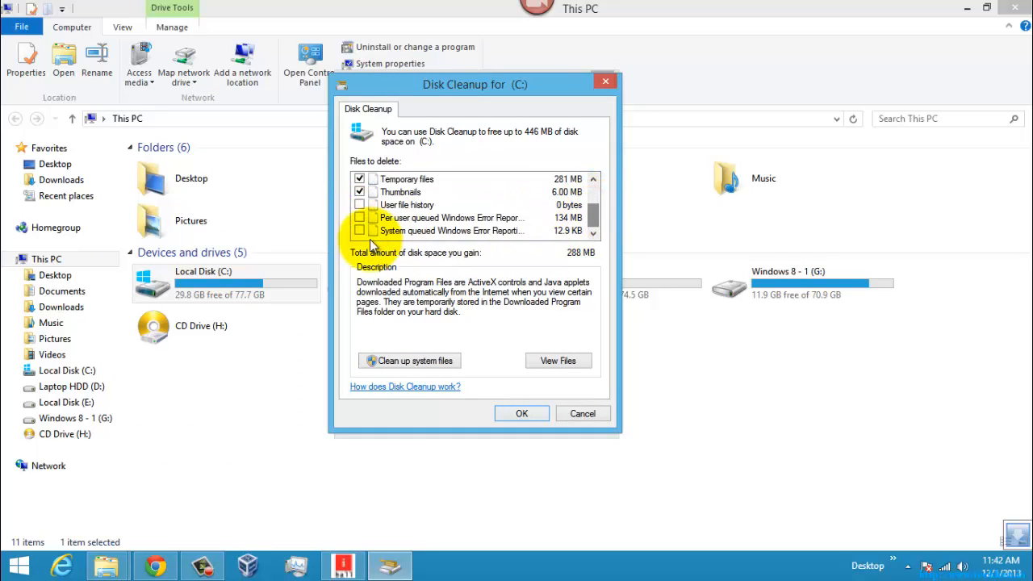
{"action": "left_click", "coordinate": [359, 231]}
{"action": "left_click", "coordinate": [359, 218]}
{"action": "left_click", "coordinate": [359, 205]}
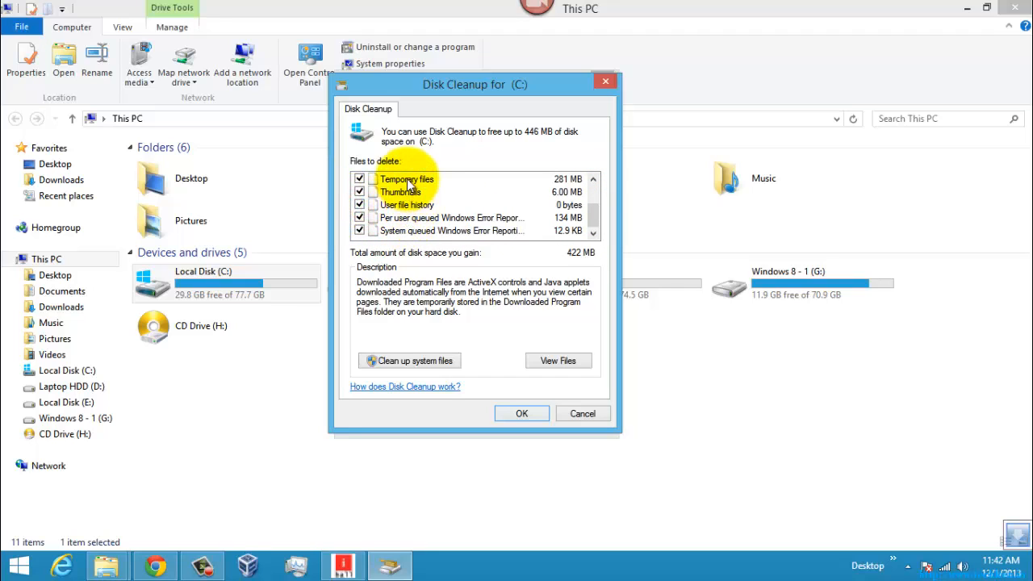
Look through the files in the Recycle Bin on the desktop and close it.
{"action": "left_click_drag", "start_coordinate": [593, 218], "coordinate": [594, 179]}
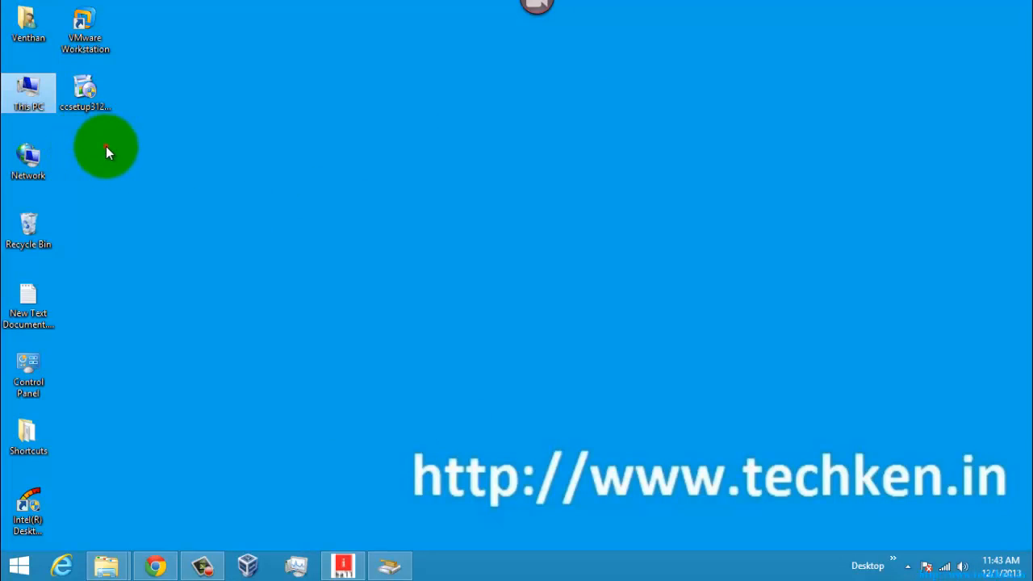
{"action": "double_click", "coordinate": [43, 224]}
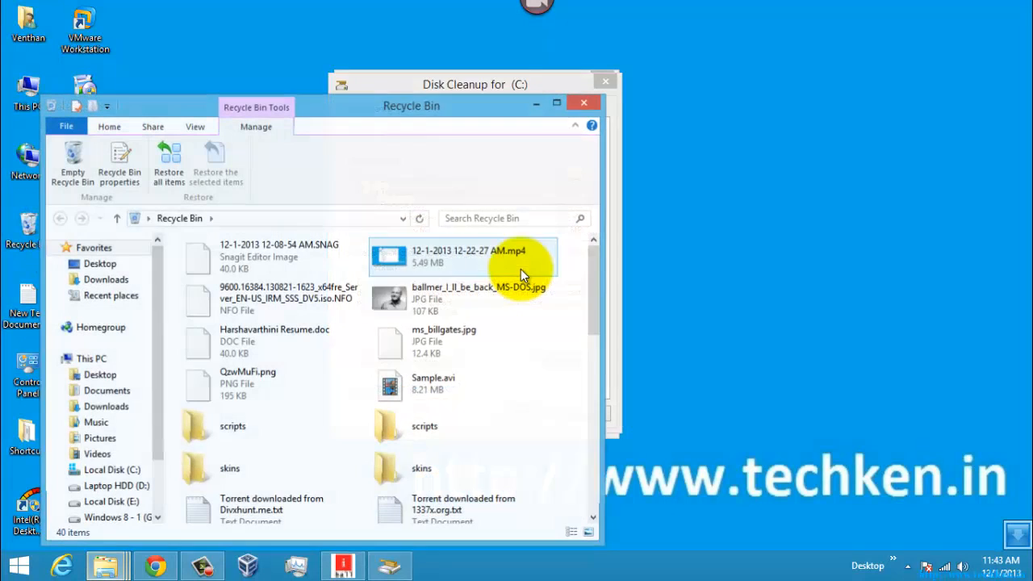
{"action": "left_click_drag", "start_coordinate": [414, 112], "coordinate": [485, 37]}
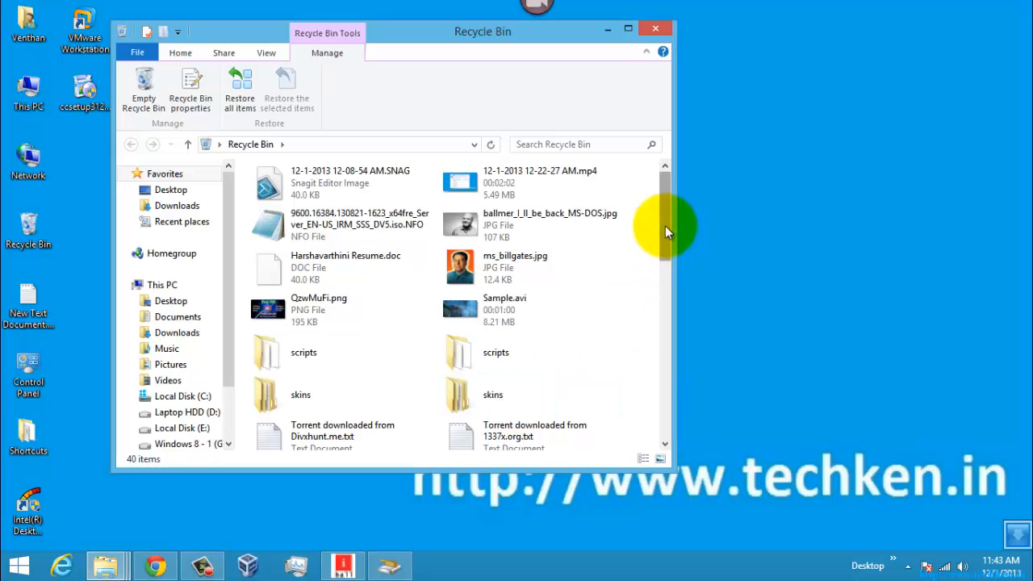
{"action": "left_click_drag", "start_coordinate": [663, 223], "coordinate": [638, 133]}
{"action": "left_click", "coordinate": [653, 29]}
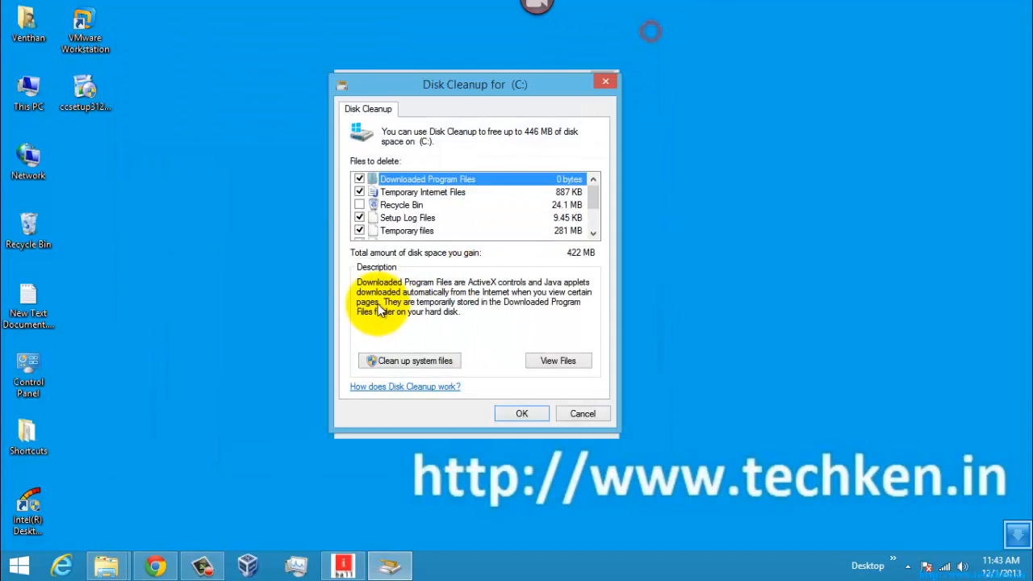
Add the Recycle Bin to the cleanup of drive C: and permanently delete all the selected files.
{"action": "left_click", "coordinate": [359, 205]}
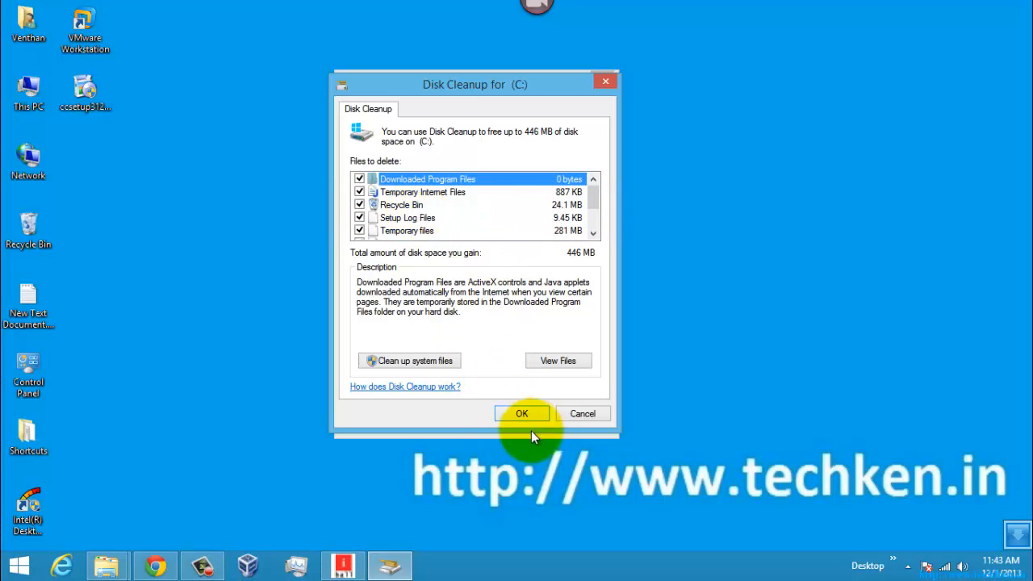
{"action": "left_click", "coordinate": [517, 411]}
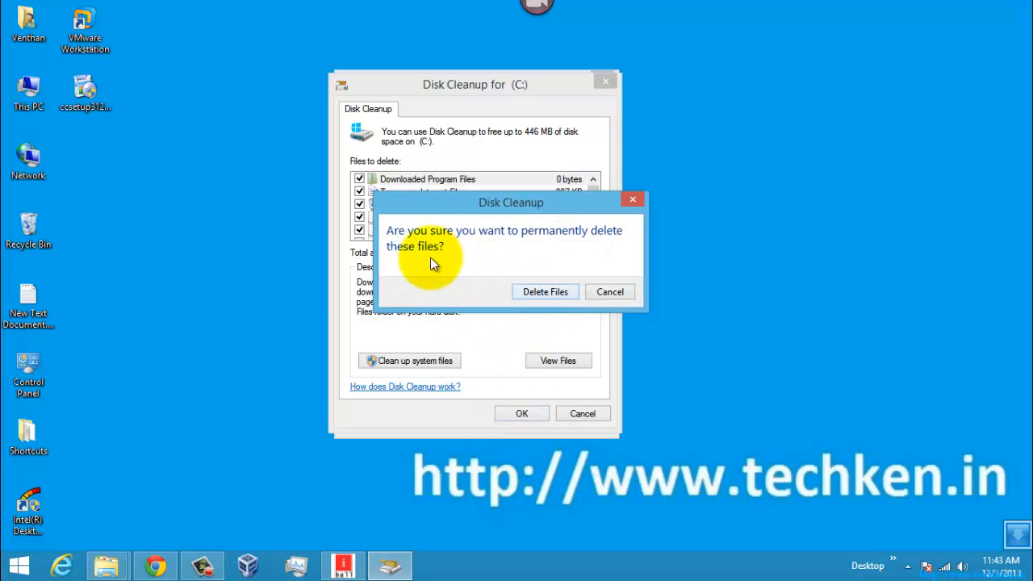
{"action": "left_click", "coordinate": [542, 292]}
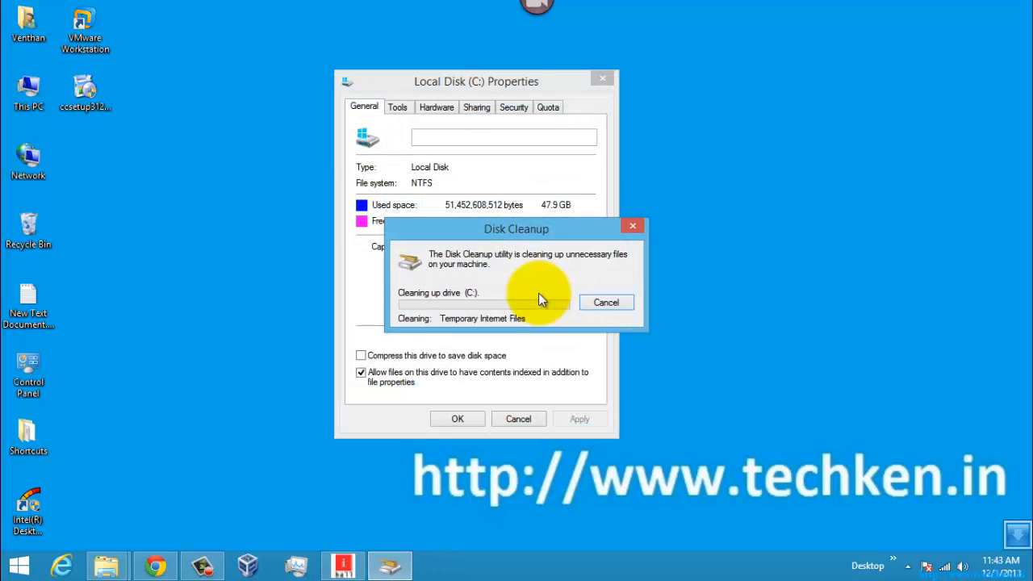
{"action": "left_click", "coordinate": [457, 419]}
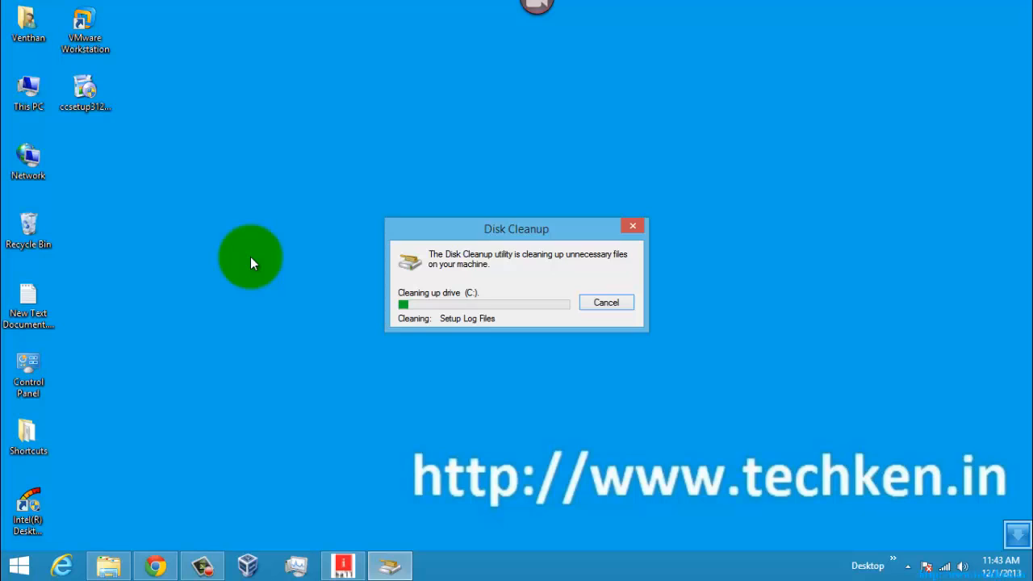
{"action": "right_click", "coordinate": [194, 213]}
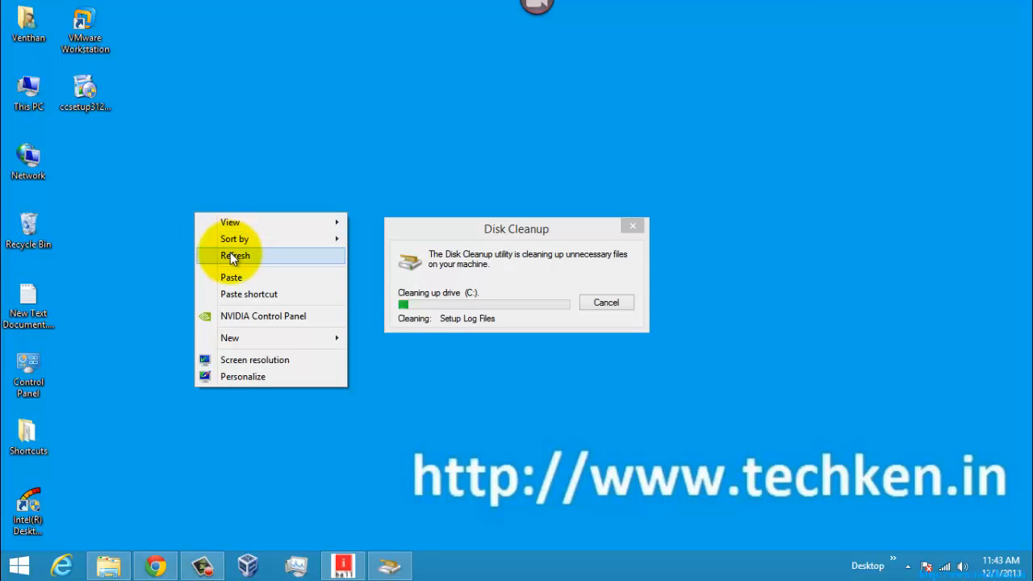
{"action": "left_click", "coordinate": [230, 252]}
{"action": "right_click", "coordinate": [215, 243]}
{"action": "left_click", "coordinate": [234, 282]}
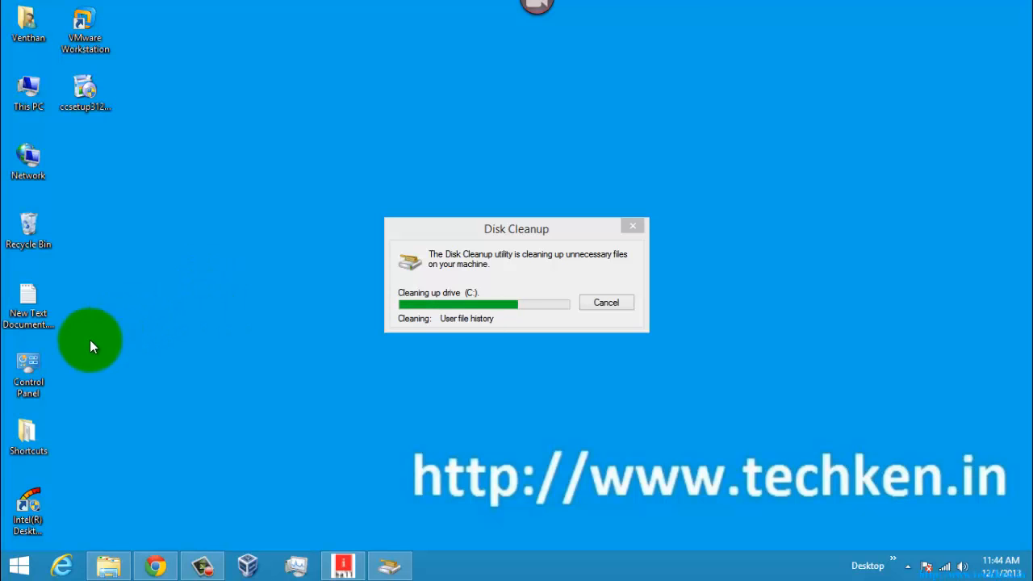
{"action": "double_click", "coordinate": [30, 381]}
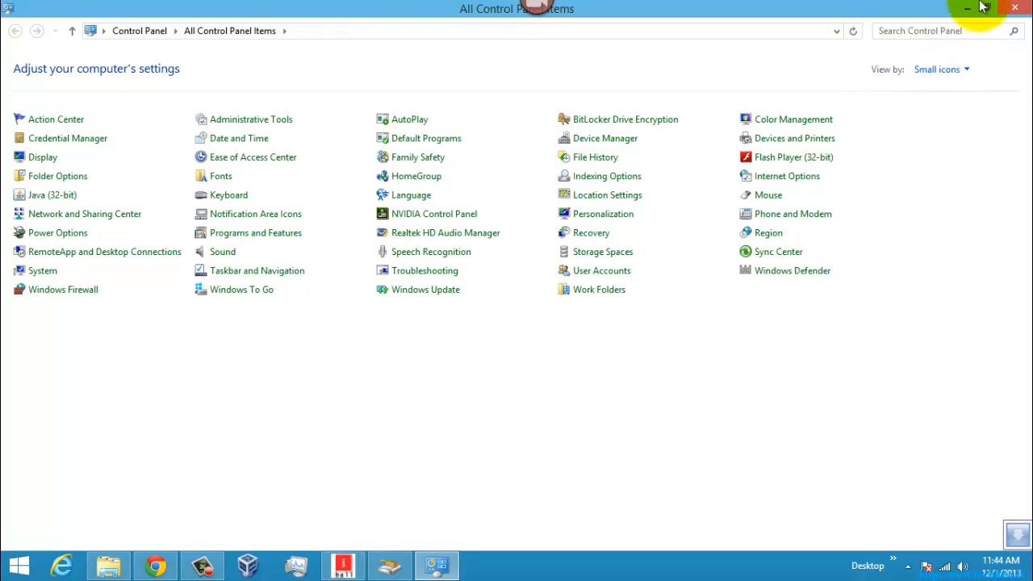
{"action": "left_click", "coordinate": [1014, 7]}
Reopen the properties of Local Disk (C:) from This PC and launch the Optimize Drives tool.
{"action": "double_click", "coordinate": [29, 87]}
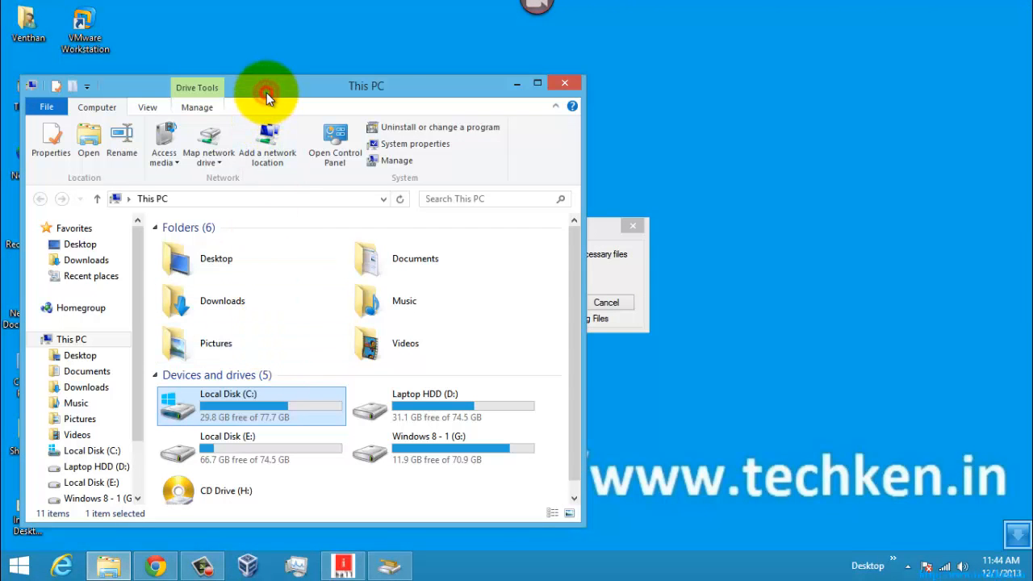
{"action": "double_click", "coordinate": [292, 89]}
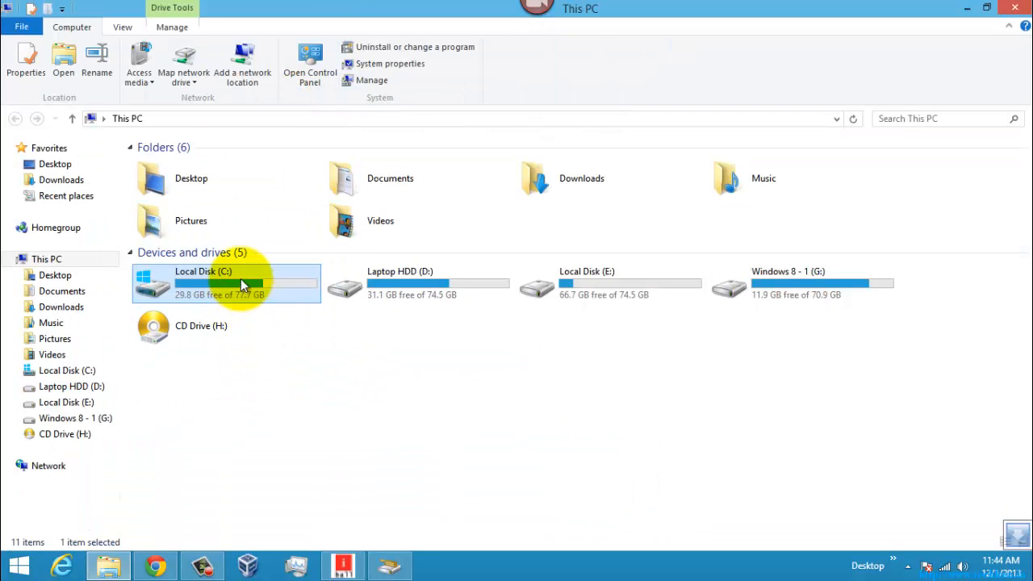
{"action": "right_click", "coordinate": [240, 278]}
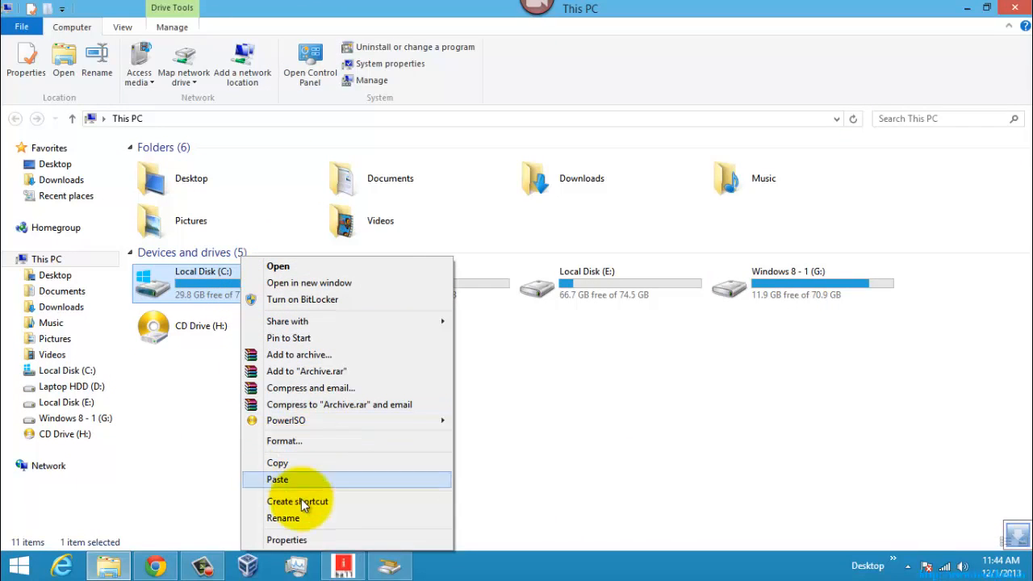
{"action": "left_click", "coordinate": [302, 540]}
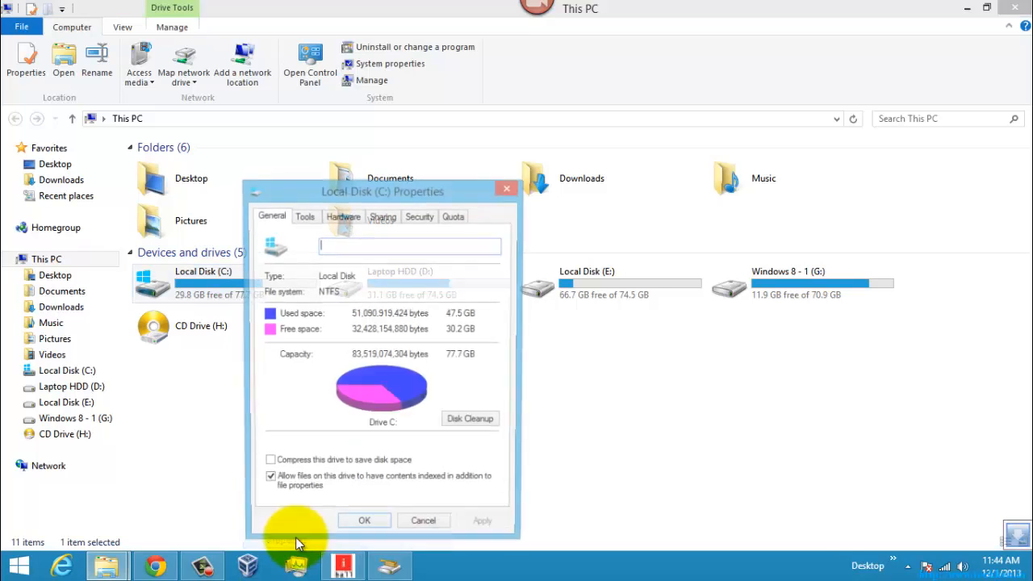
{"action": "left_click_drag", "start_coordinate": [335, 201], "coordinate": [368, 106]}
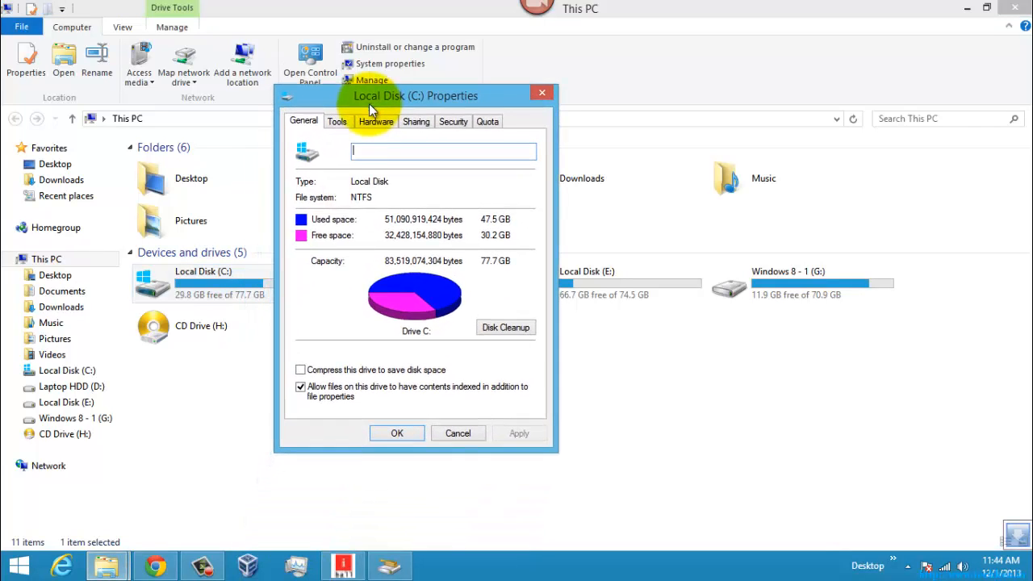
{"action": "left_click", "coordinate": [338, 123]}
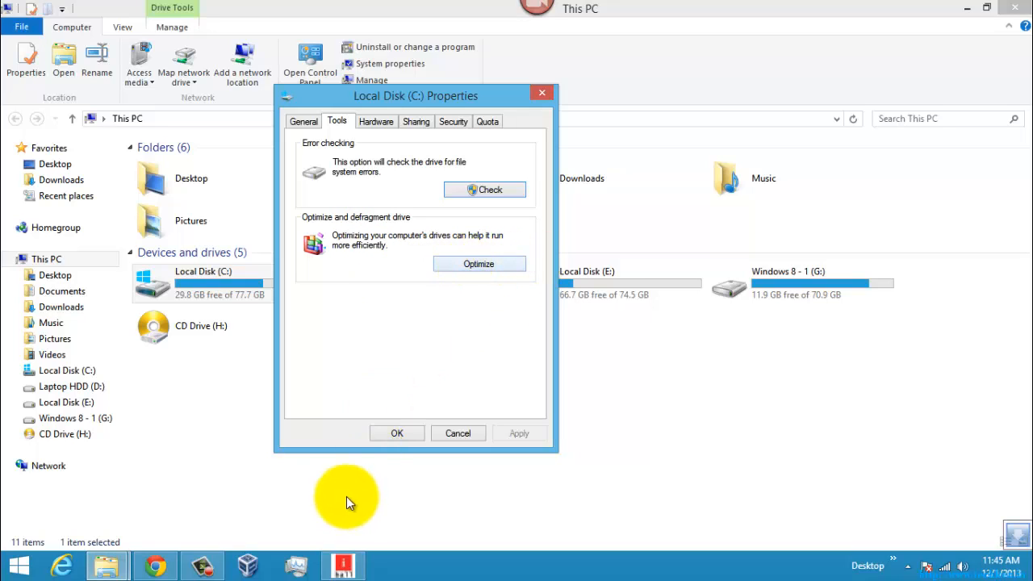
{"action": "left_click", "coordinate": [477, 264]}
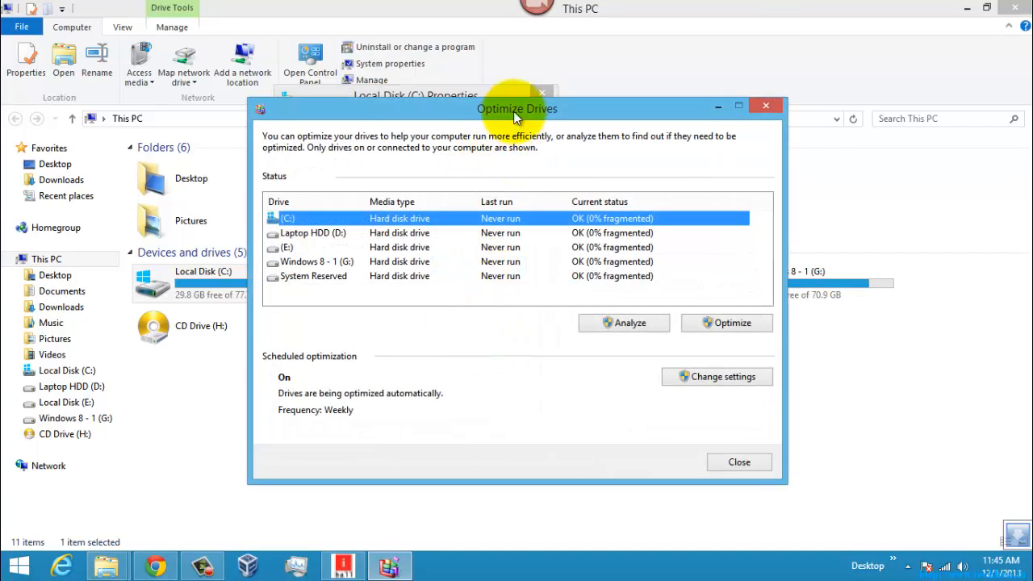
Select all the listed drives in Optimize Drives and start optimizing them together.
{"action": "left_click_drag", "start_coordinate": [520, 108], "coordinate": [516, 66]}
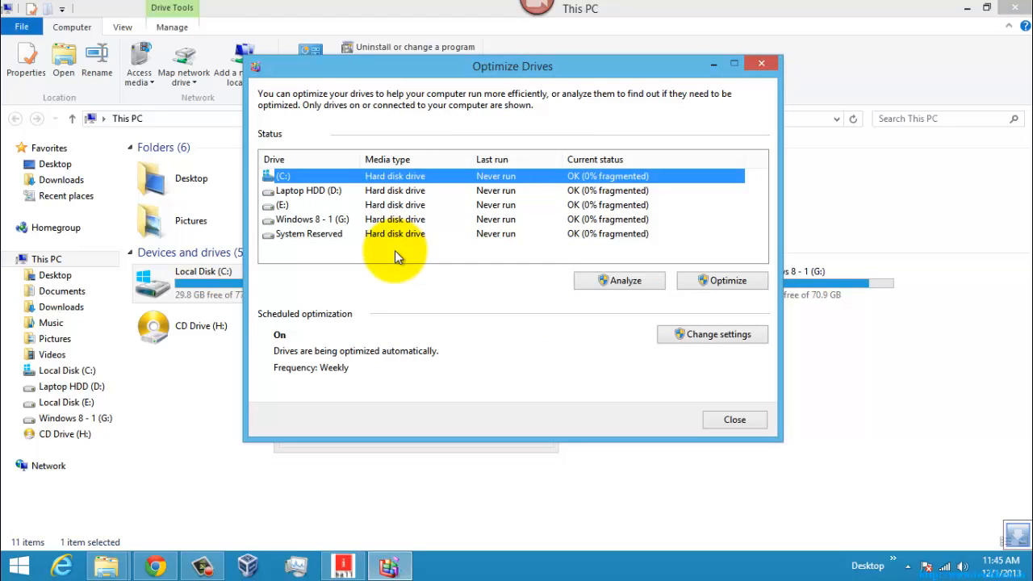
{"action": "left_click_drag", "start_coordinate": [394, 254], "coordinate": [393, 178]}
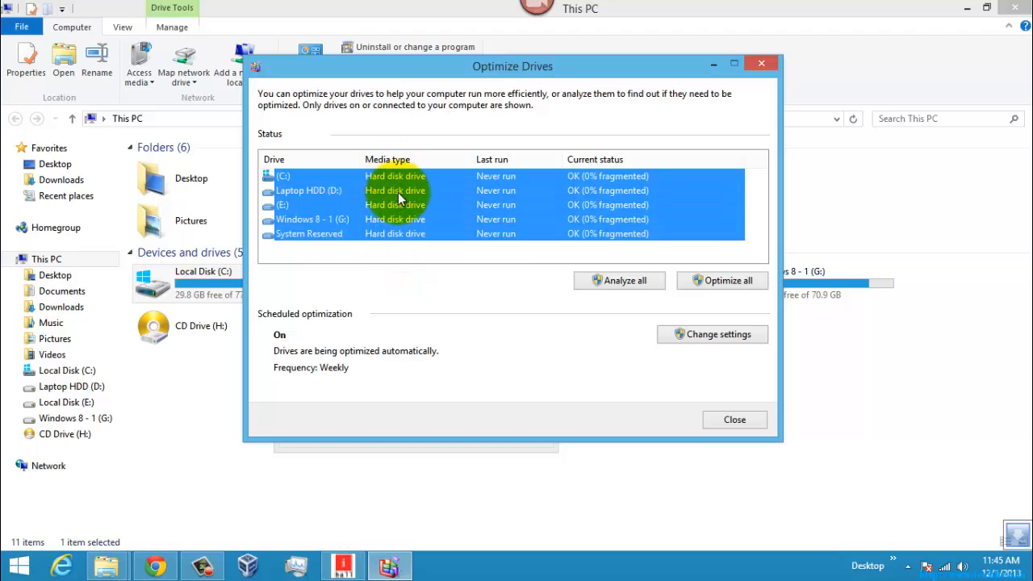
{"action": "left_click", "coordinate": [721, 280]}
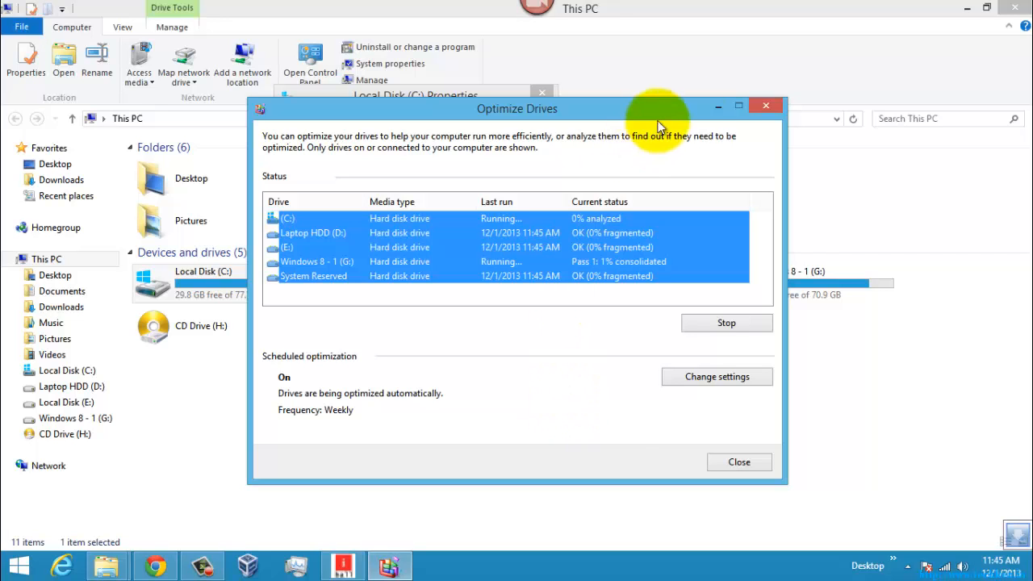
Minimize Optimize Drives while it runs and close the Local Disk (C:) properties and the This PC window.
{"action": "left_click", "coordinate": [718, 105]}
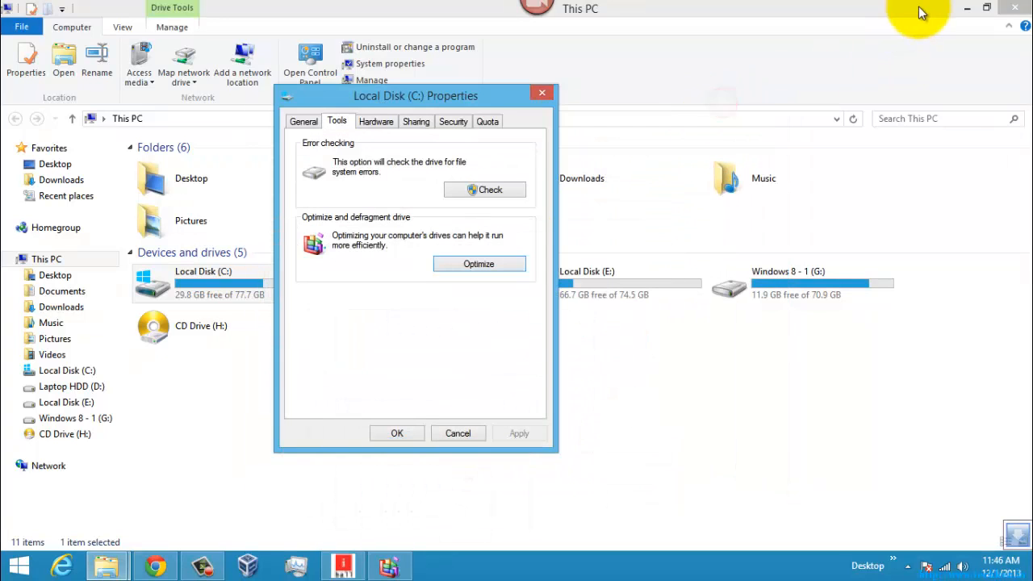
{"action": "left_click", "coordinate": [396, 433]}
{"action": "left_click", "coordinate": [1015, 8]}
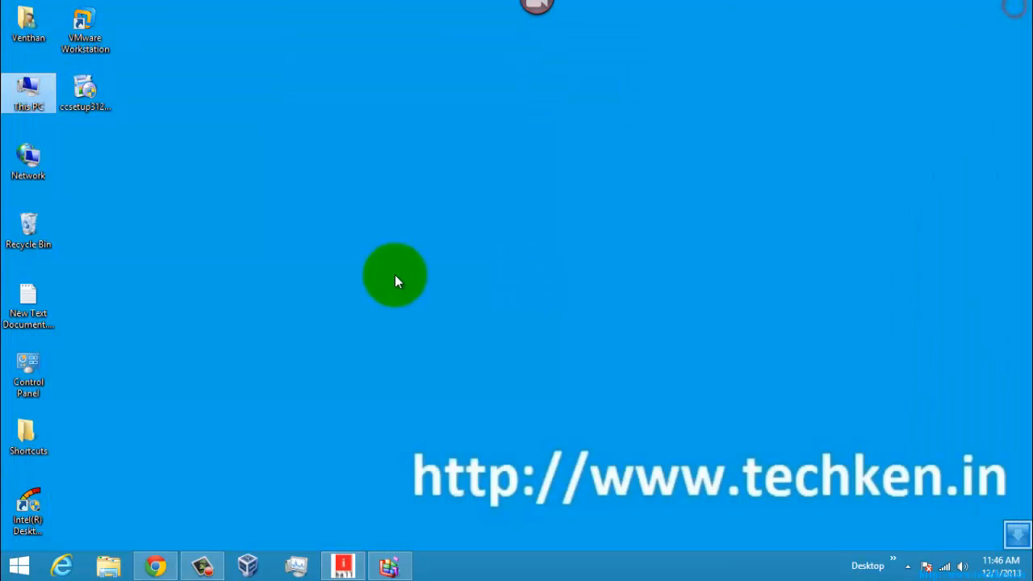
{"action": "right_click", "coordinate": [396, 277]}
{"action": "left_click", "coordinate": [426, 320]}
{"action": "right_click", "coordinate": [471, 184]}
{"action": "left_click", "coordinate": [497, 226]}
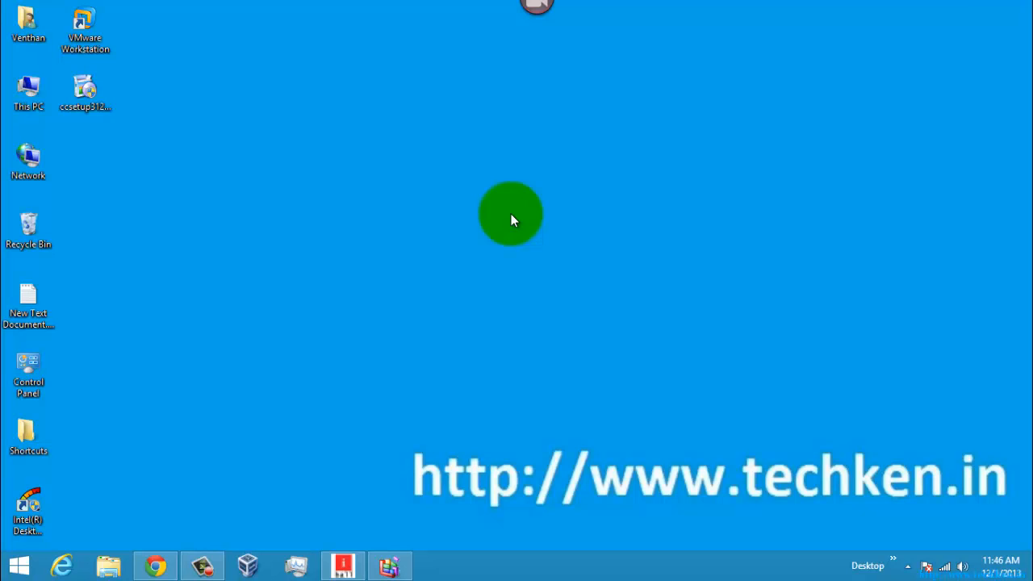
Open the Windows Temp folder with the Run command "temp" and grant permanent access to it.
{"action": "key", "text": "super+r"}
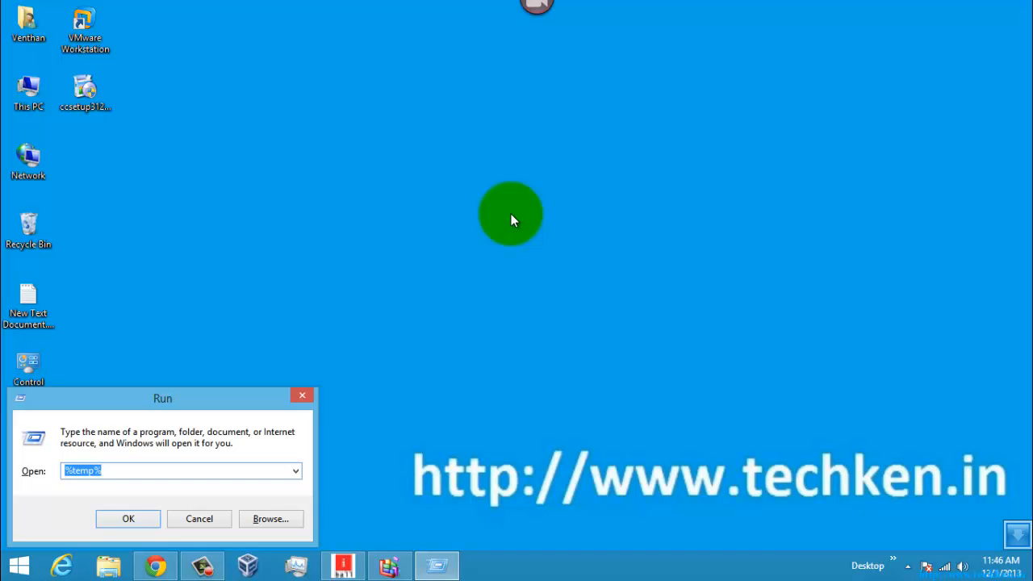
{"action": "type", "text": "temp"}
{"action": "key", "text": "Return"}
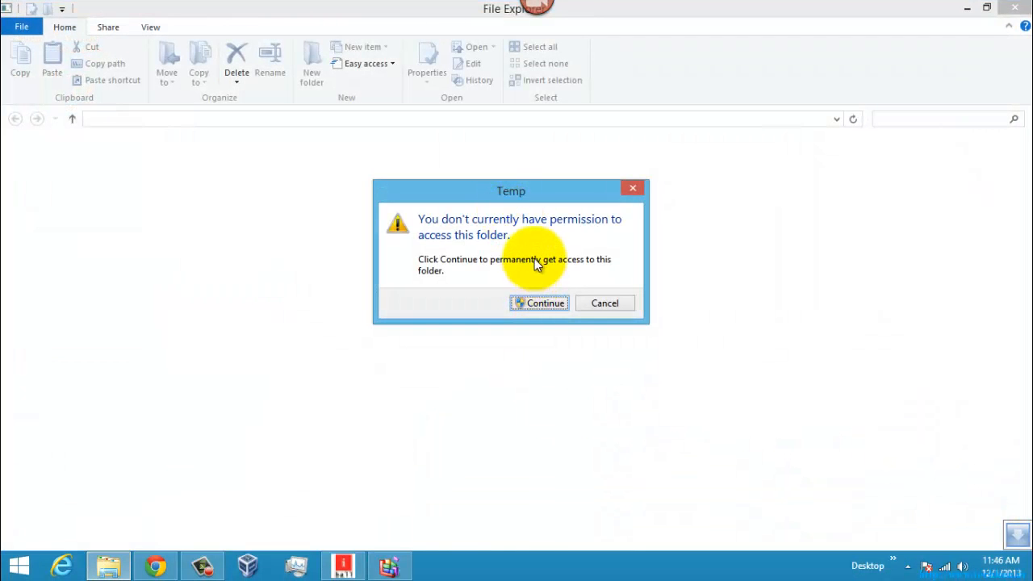
{"action": "left_click", "coordinate": [536, 302]}
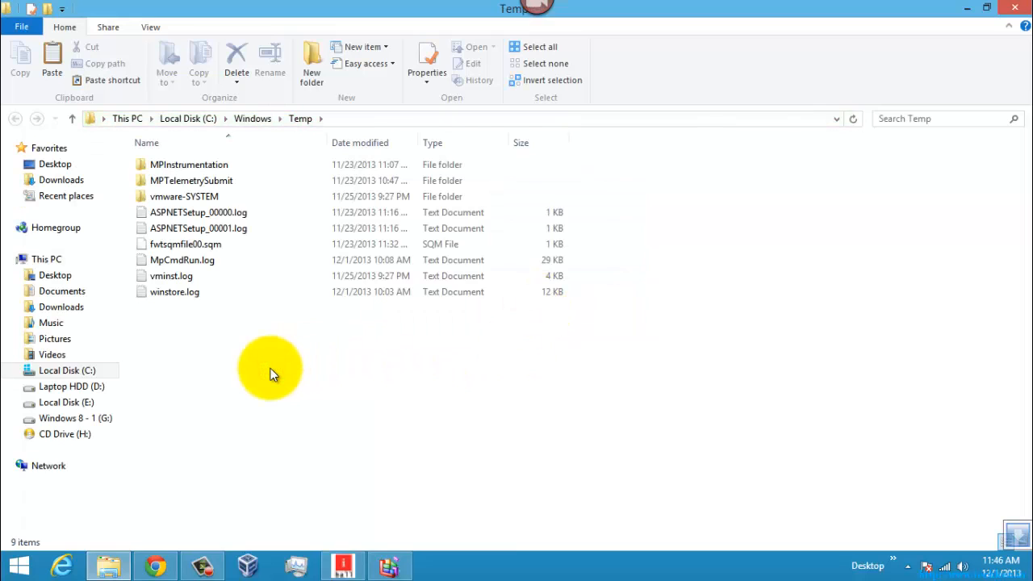
Delete all files and folders in the Windows Temp folder, cancelling for the vmware-SYSTEM folder that is in use.
{"action": "key", "text": "ctrl+a"}
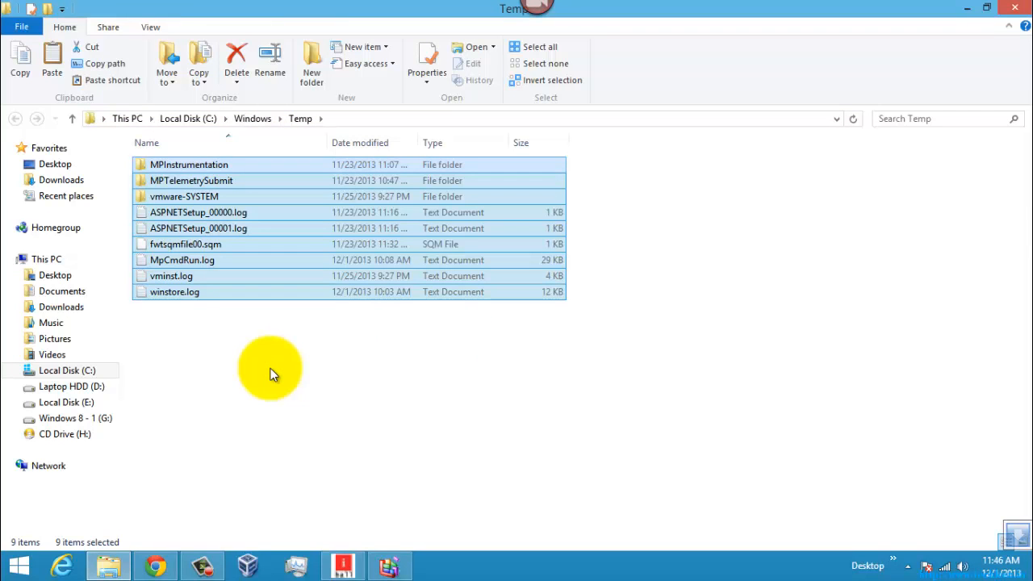
{"action": "left_click_drag", "start_coordinate": [261, 375], "coordinate": [244, 172]}
{"action": "right_click", "coordinate": [273, 176]}
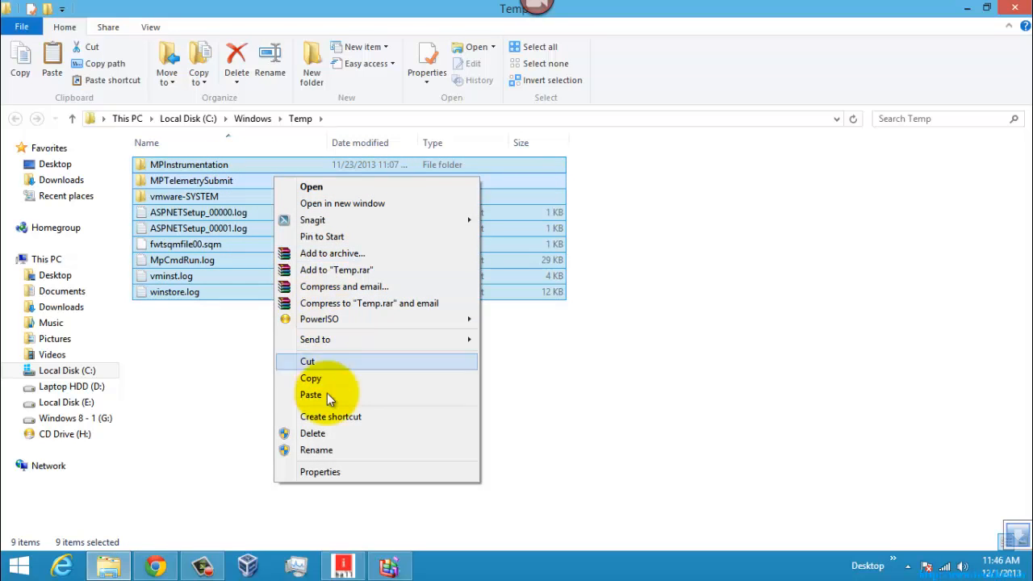
{"action": "left_click", "coordinate": [328, 432]}
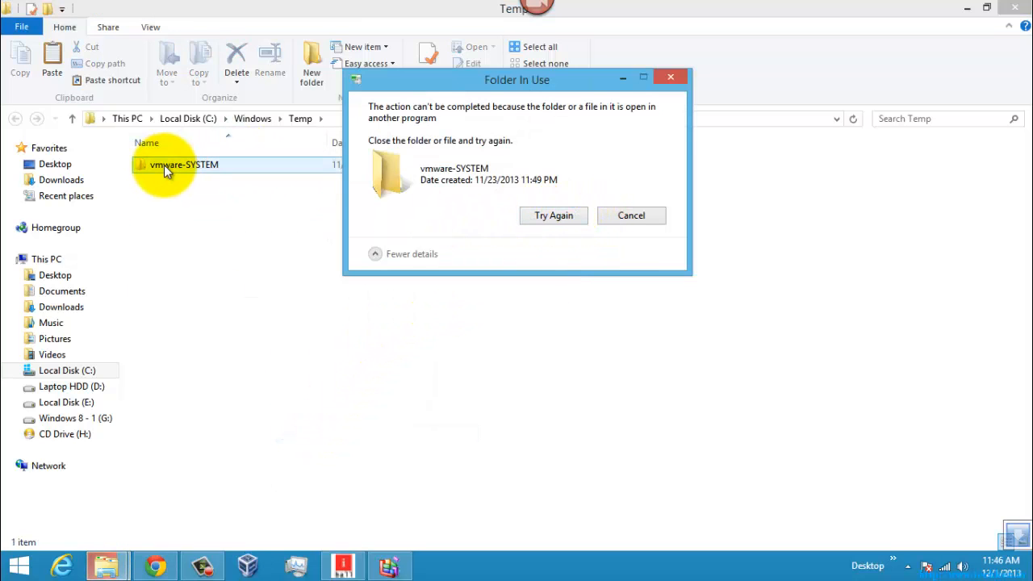
{"action": "left_click", "coordinate": [632, 216]}
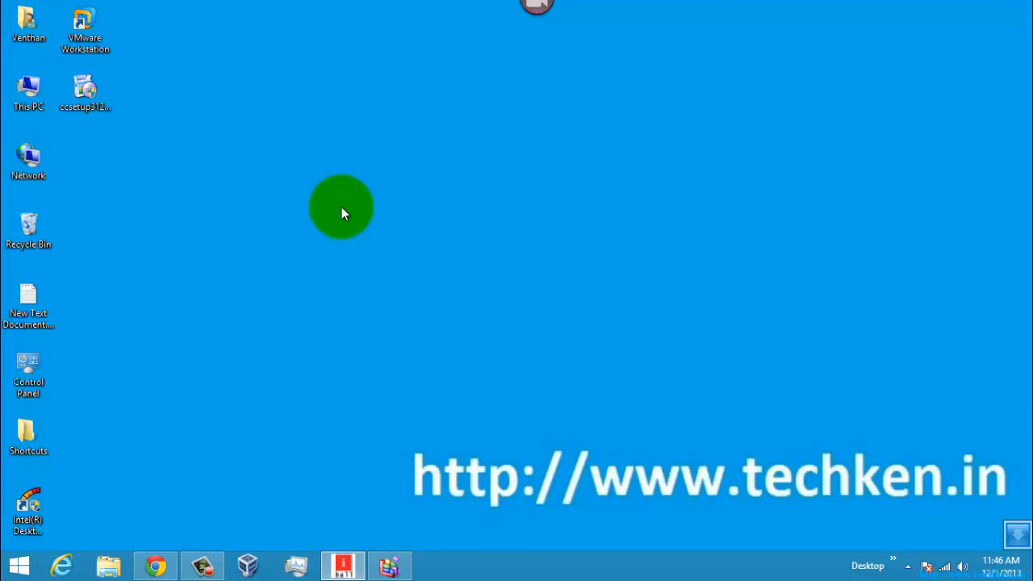
Open the user's local Temp folder with the Run command "%temp%".
{"action": "key", "text": "super+r"}
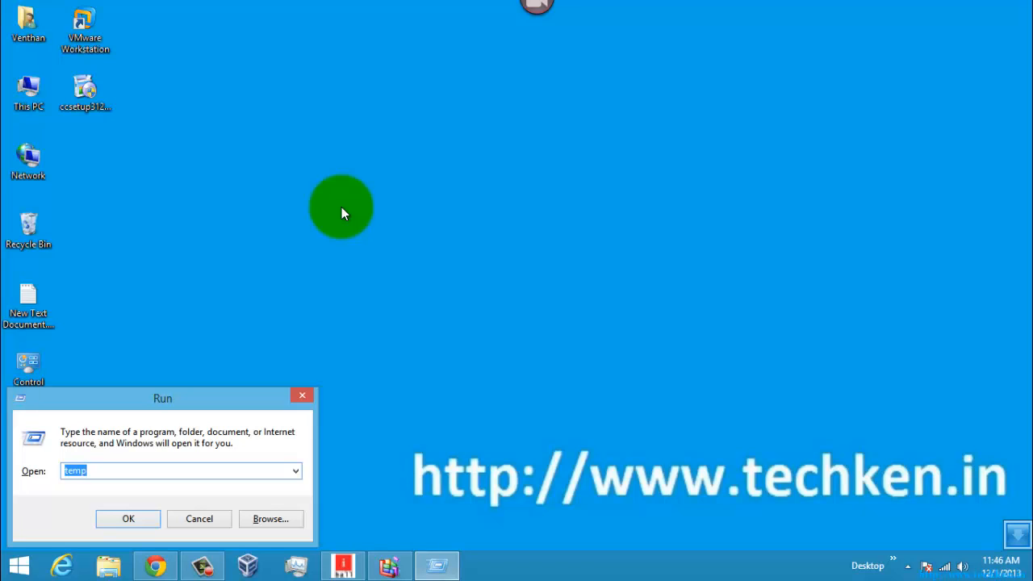
{"action": "type", "text": "%"}
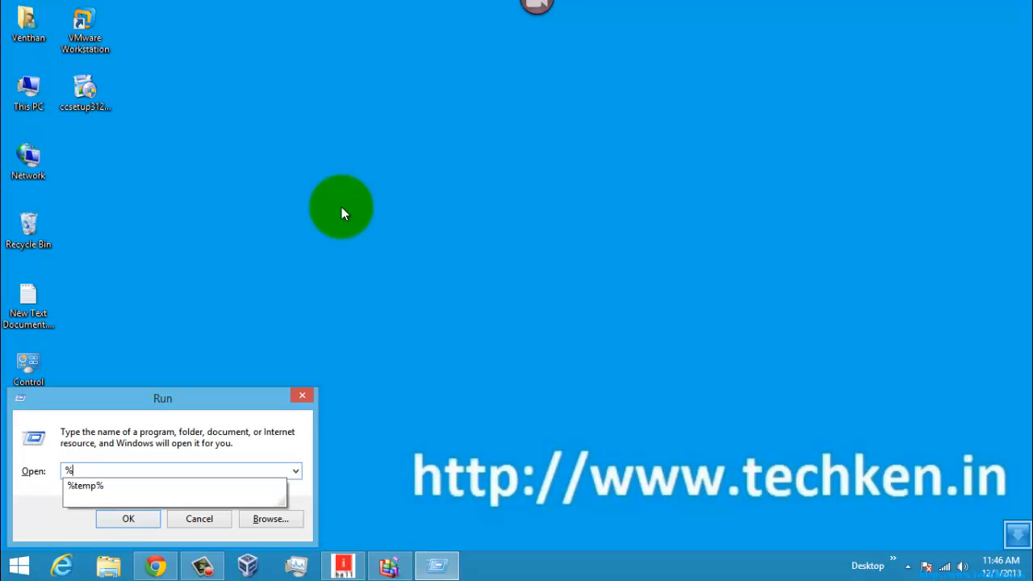
{"action": "type", "text": "temp%"}
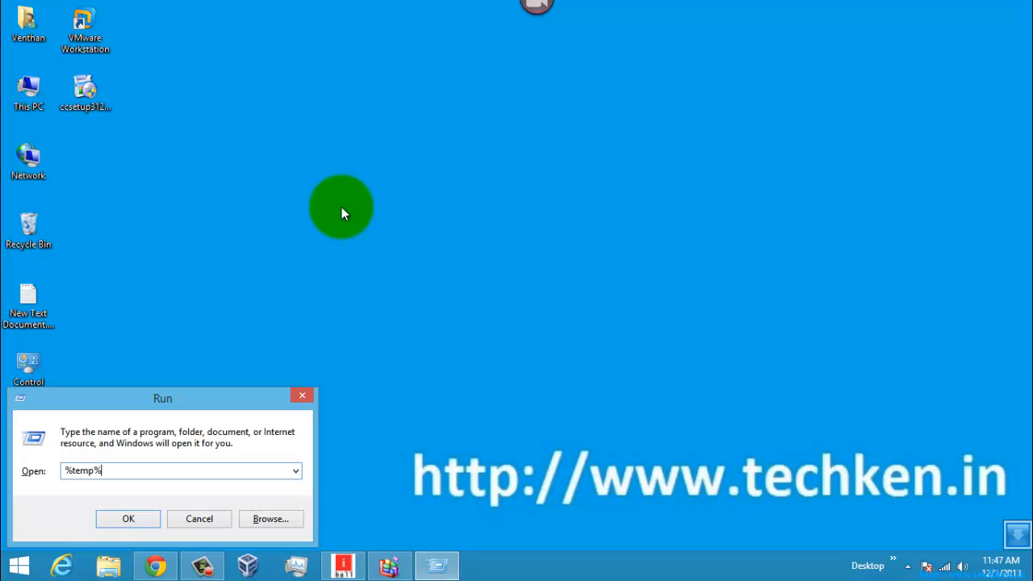
{"action": "key", "text": "Return"}
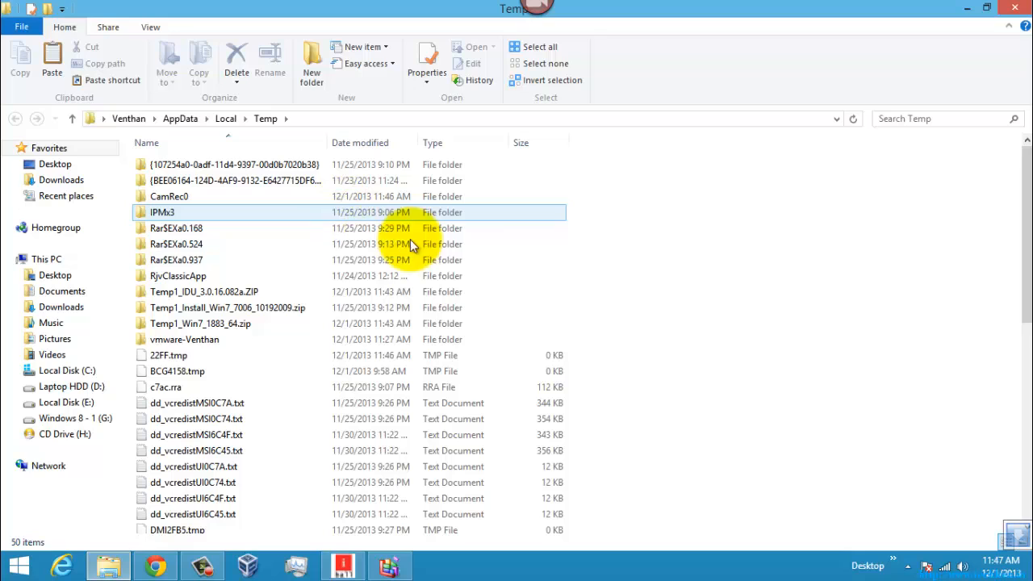
{"action": "left_click", "coordinate": [698, 322]}
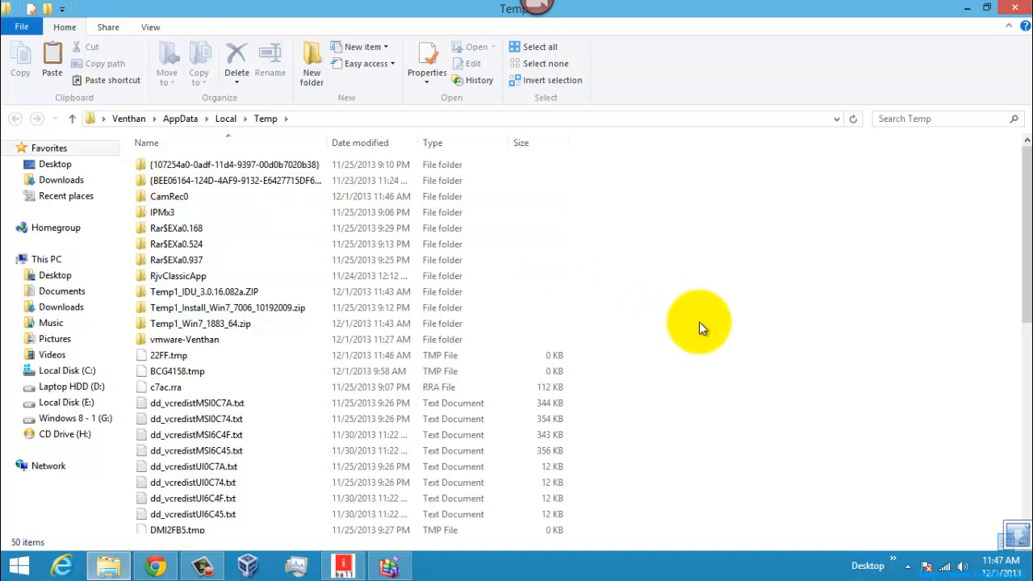
Delete everything in the user's Temp folder, skipping all files and folders in use, and close the folder window.
{"action": "key", "text": "ctrl+a"}
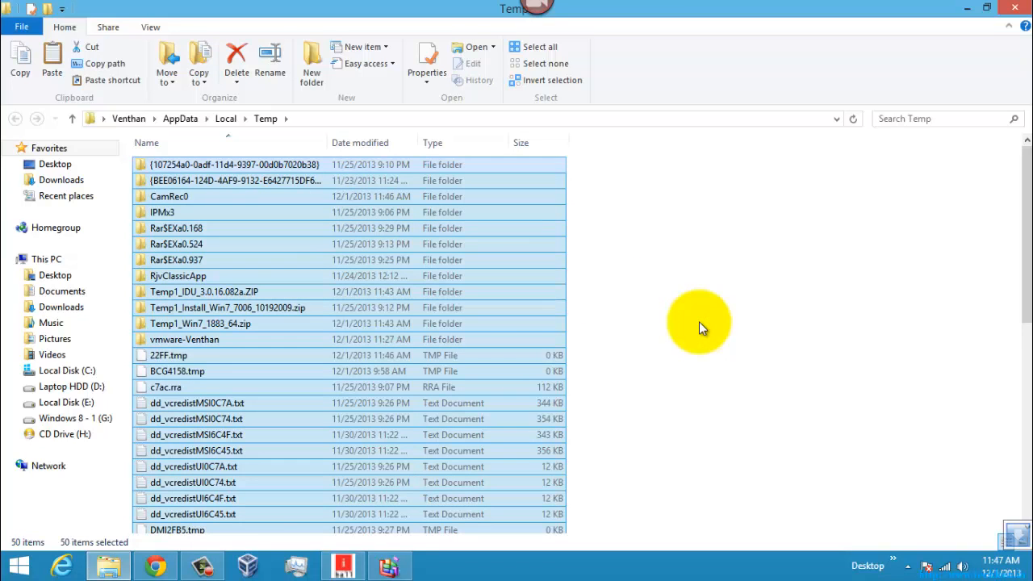
{"action": "right_click", "coordinate": [484, 234]}
{"action": "left_click", "coordinate": [524, 474]}
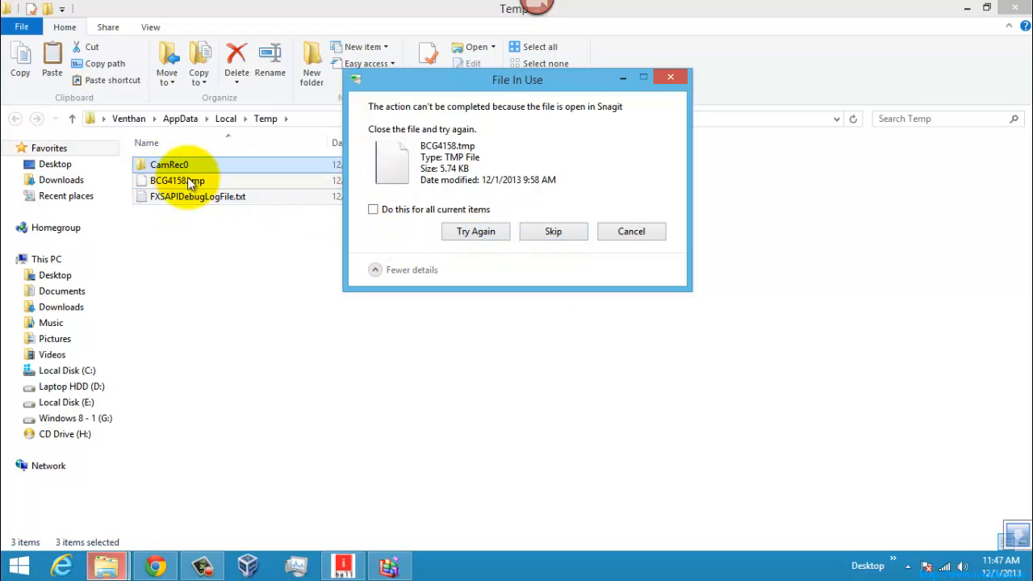
{"action": "left_click", "coordinate": [553, 232]}
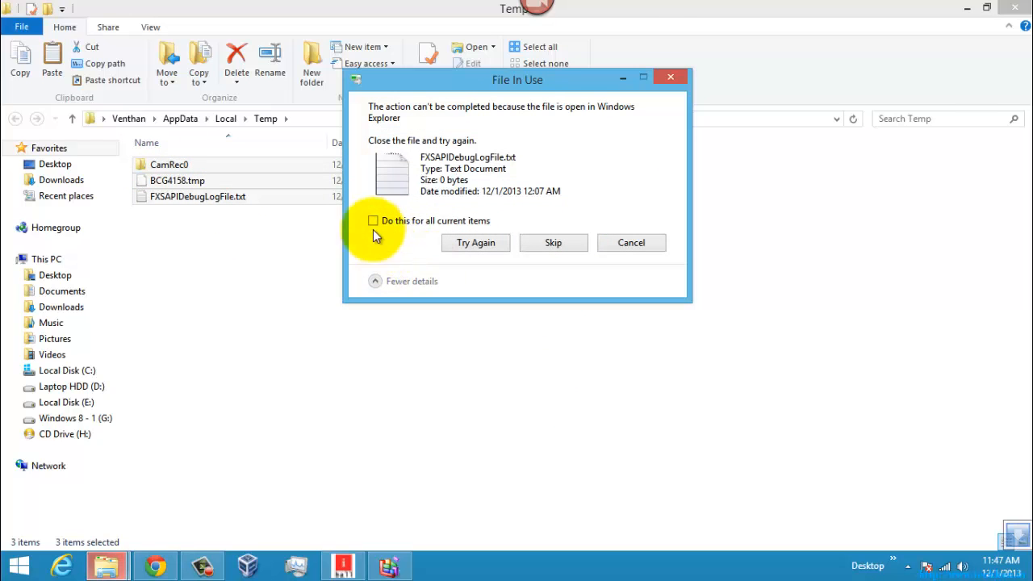
{"action": "left_click", "coordinate": [372, 220]}
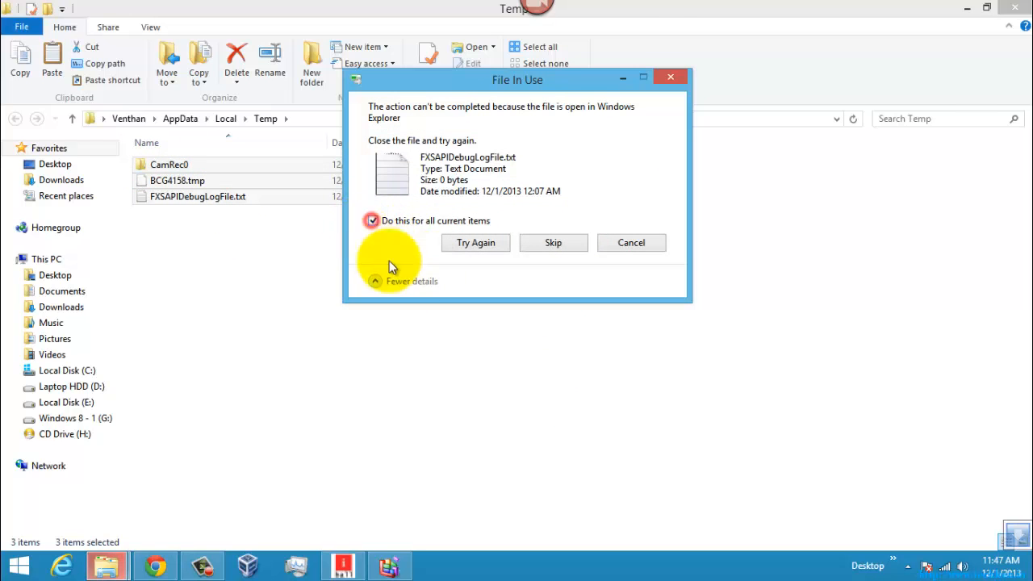
{"action": "left_click", "coordinate": [552, 243]}
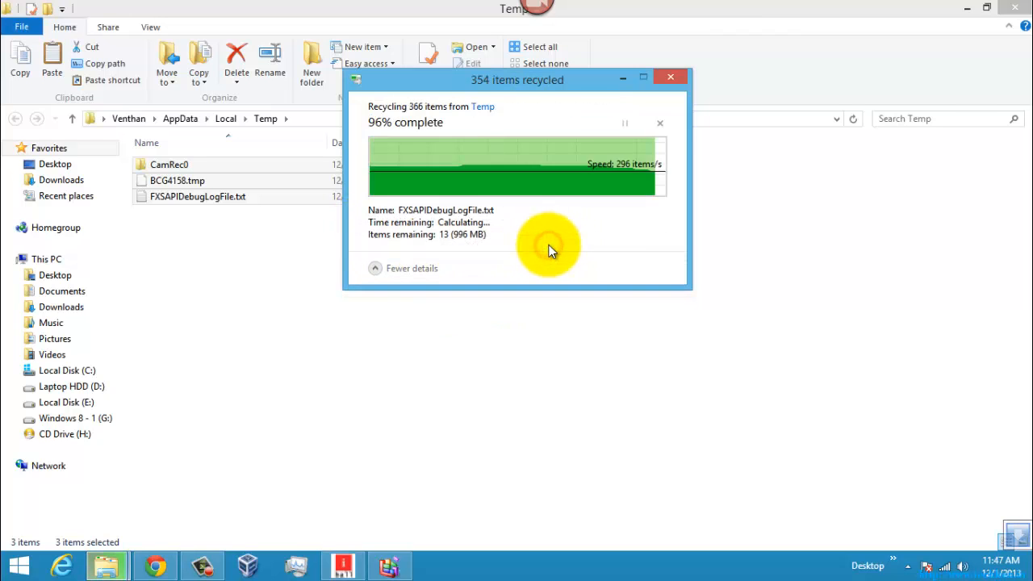
{"action": "left_click", "coordinate": [373, 221]}
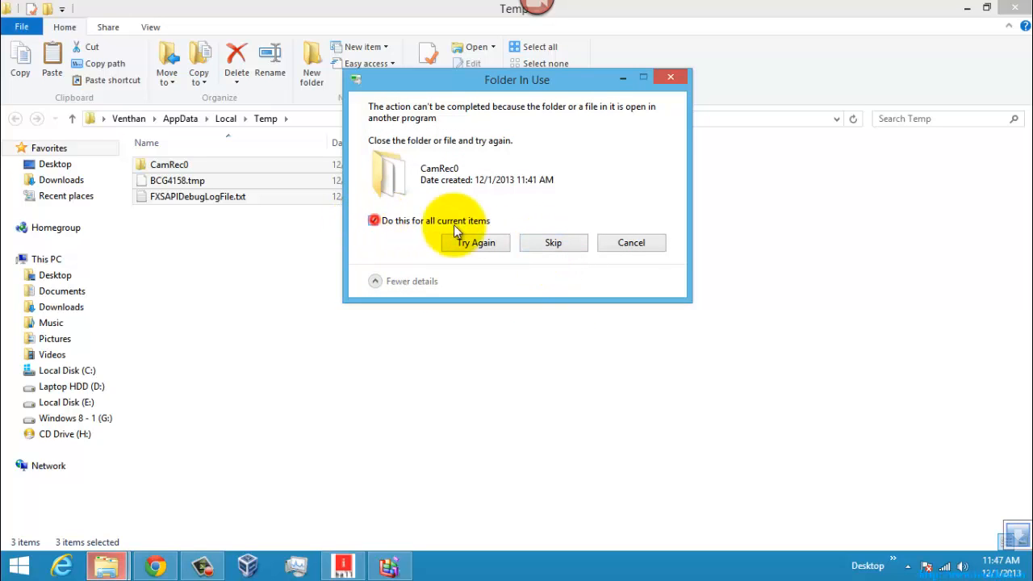
{"action": "left_click", "coordinate": [554, 243]}
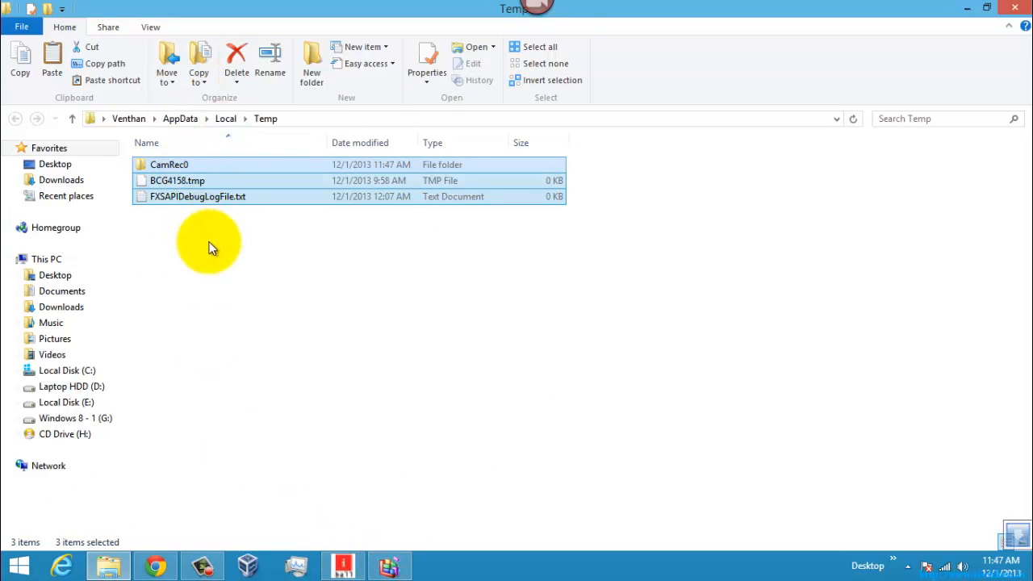
{"action": "left_click", "coordinate": [260, 293]}
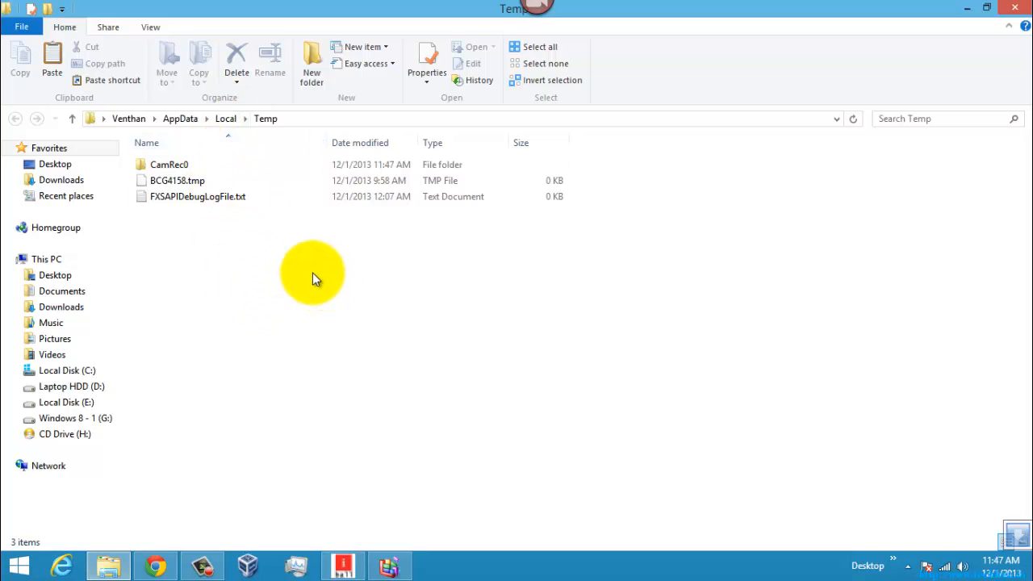
{"action": "left_click", "coordinate": [1015, 8]}
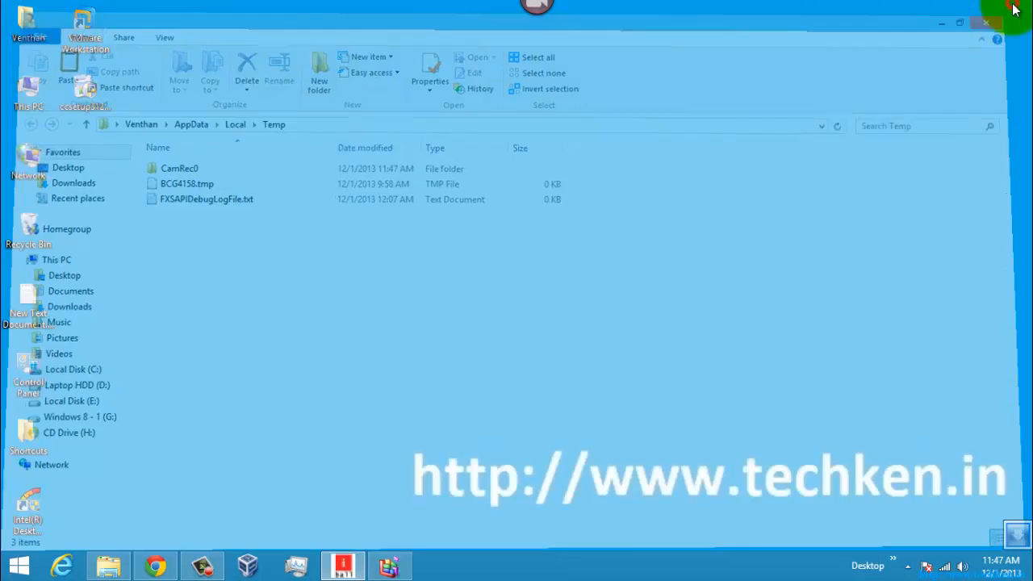
{"action": "right_click", "coordinate": [300, 186]}
{"action": "left_click", "coordinate": [386, 226]}
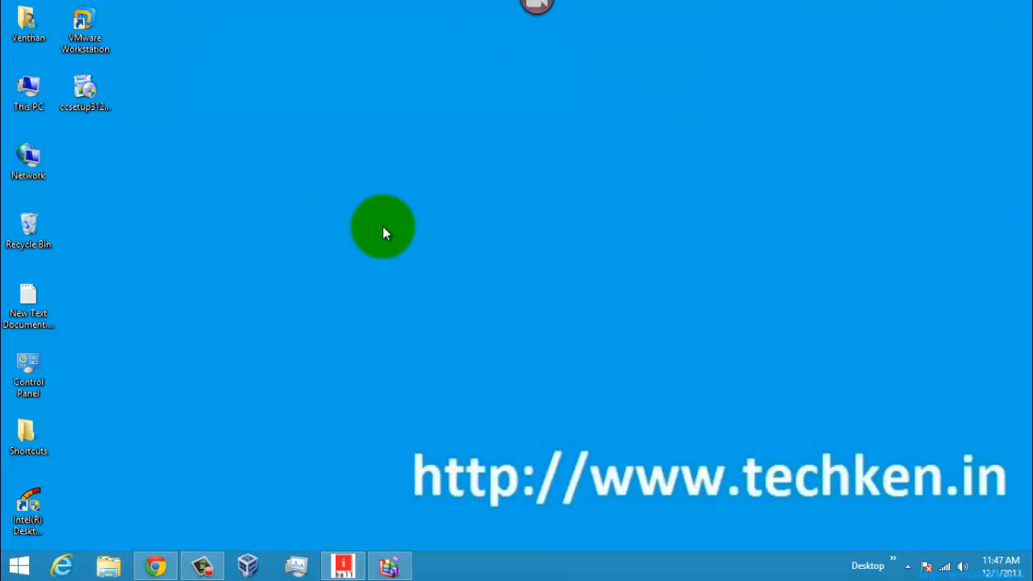
{"action": "right_click", "coordinate": [382, 226]}
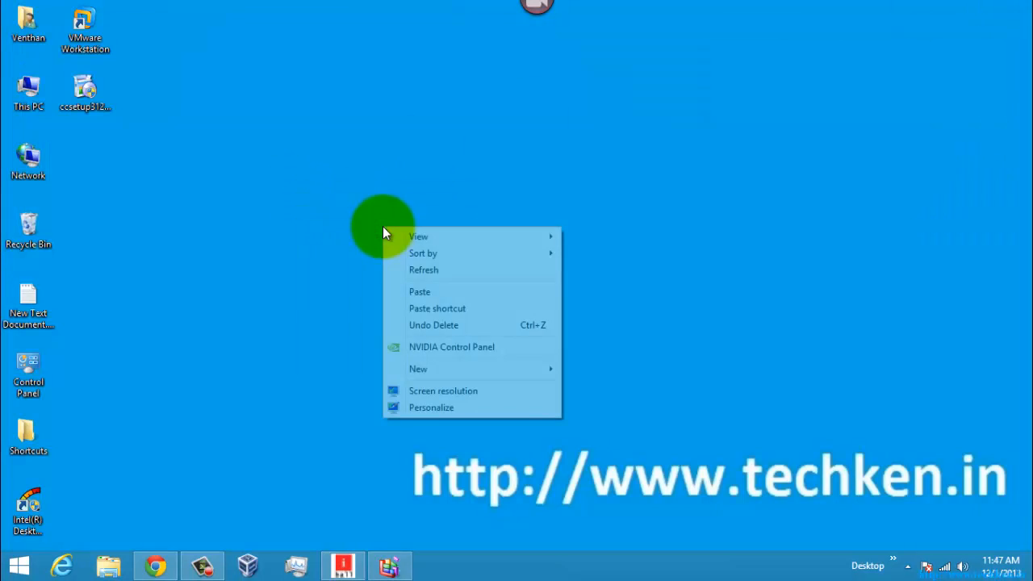
{"action": "left_click", "coordinate": [419, 273]}
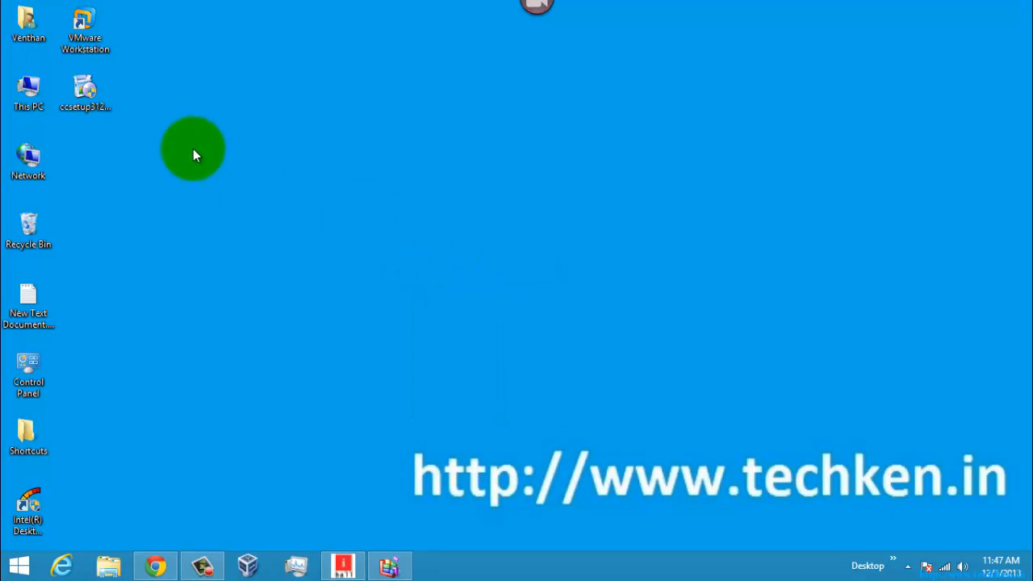
Open the Windows Prefetch folder with the Run command "prefetch" and grant permanent access to it.
{"action": "key", "text": "super+r"}
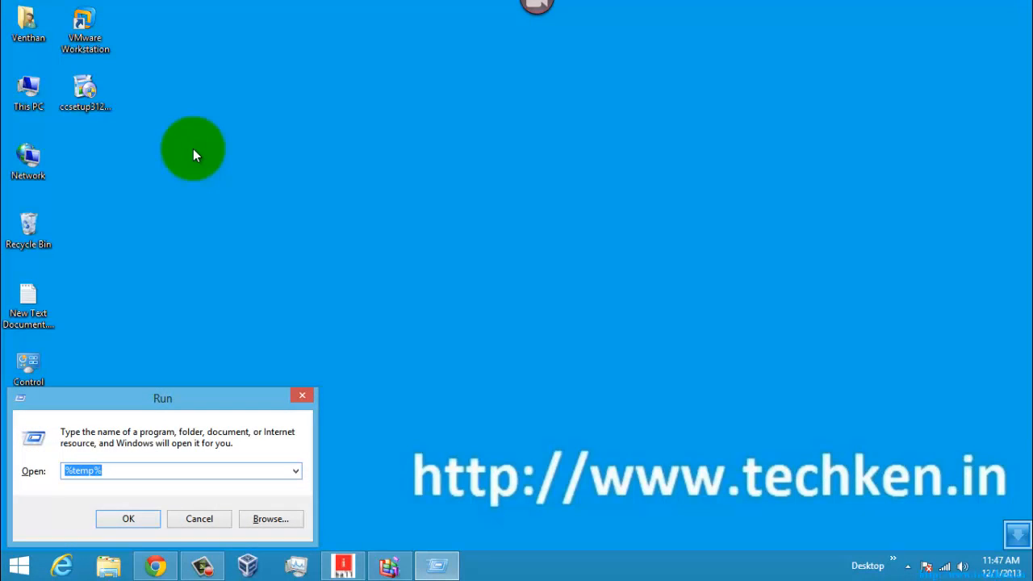
{"action": "type", "text": "prefetch"}
{"action": "key", "text": "Return"}
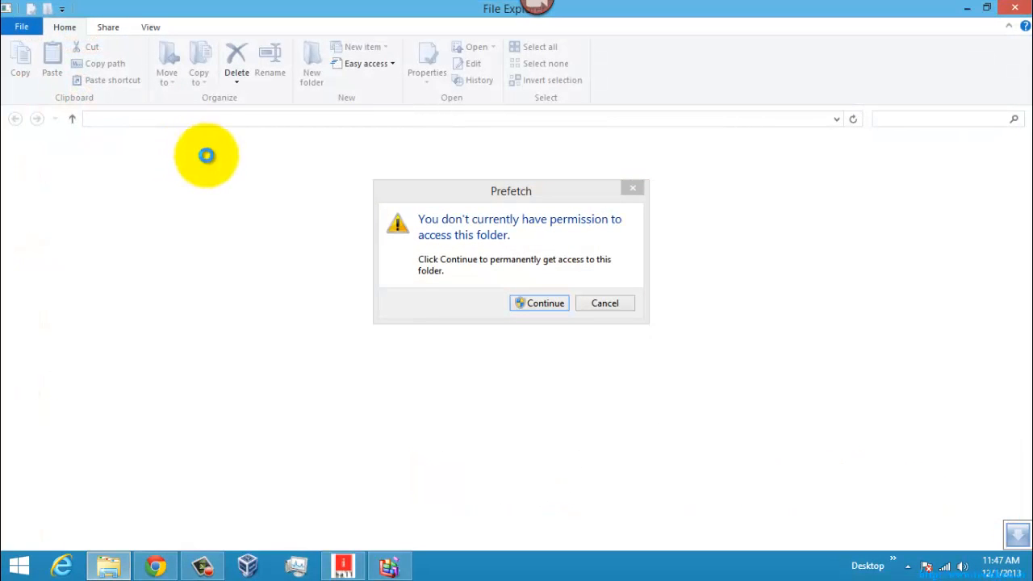
{"action": "left_click", "coordinate": [536, 304]}
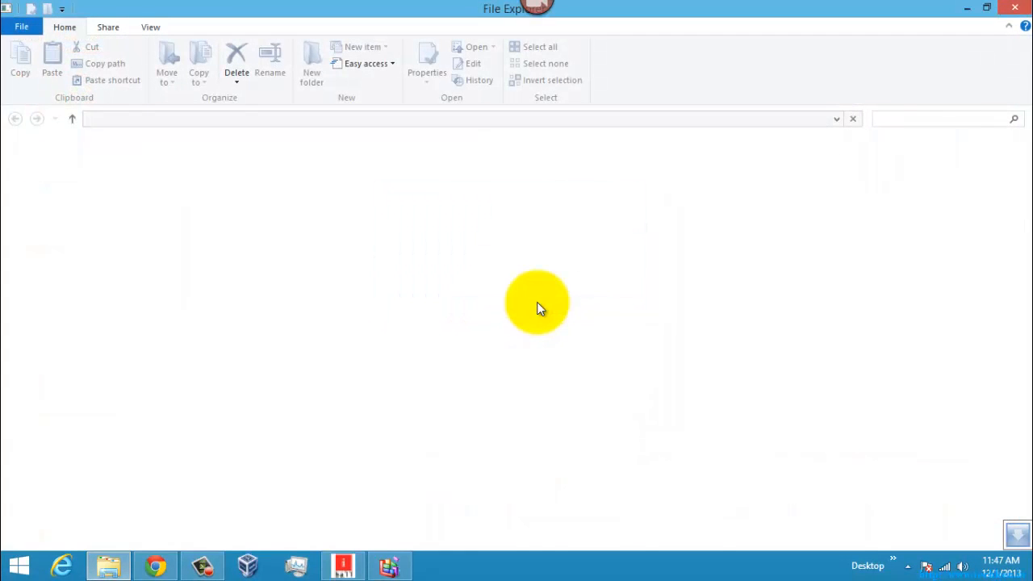
Delete all the files and folders in the Prefetch folder.
{"action": "key", "text": "ctrl+a"}
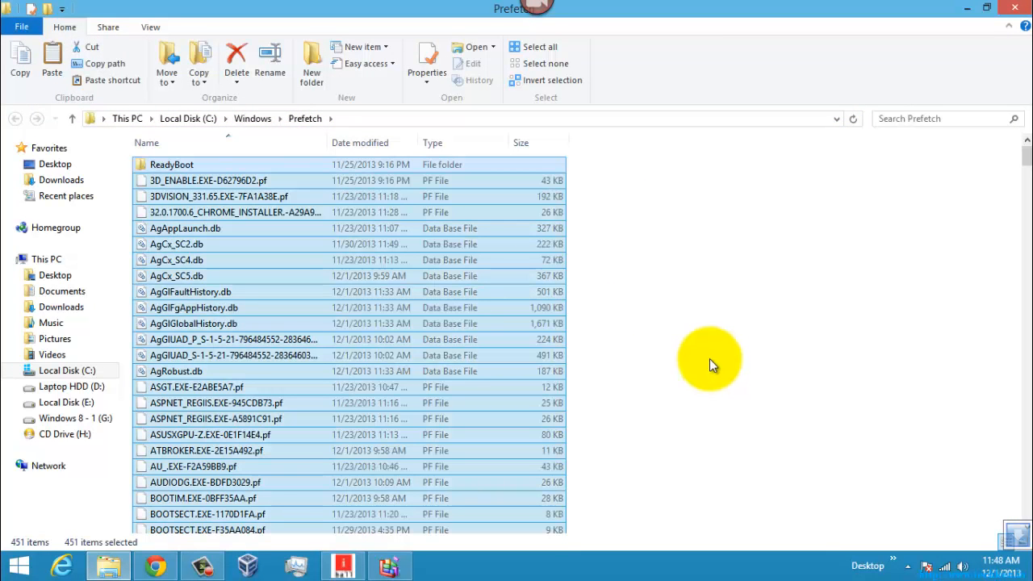
{"action": "right_click", "coordinate": [412, 260]}
{"action": "left_click", "coordinate": [462, 433]}
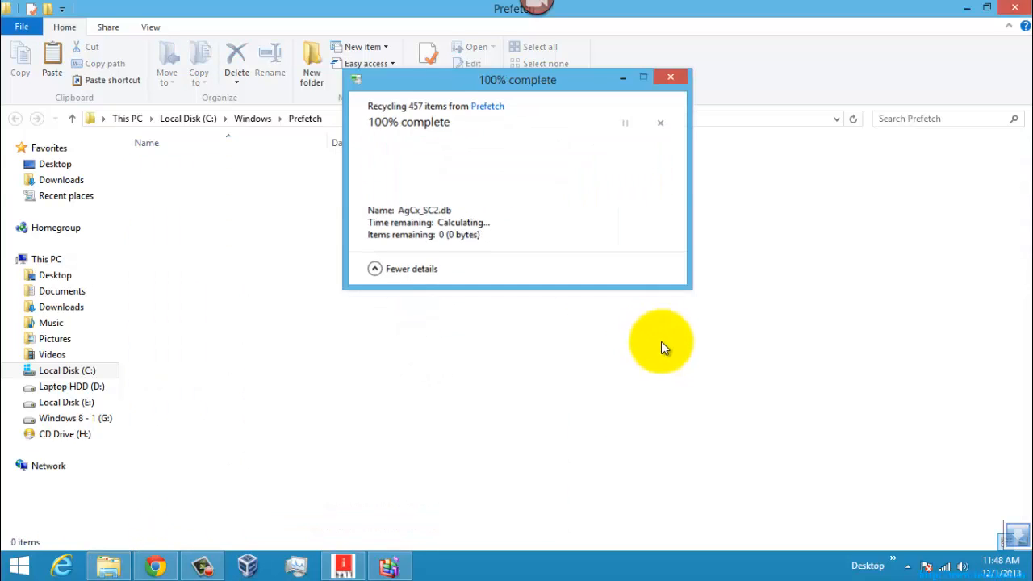
Close the Prefetch folder window and refresh the desktop three times.
{"action": "left_click", "coordinate": [1015, 10]}
{"action": "right_click", "coordinate": [370, 242]}
{"action": "left_click", "coordinate": [426, 286]}
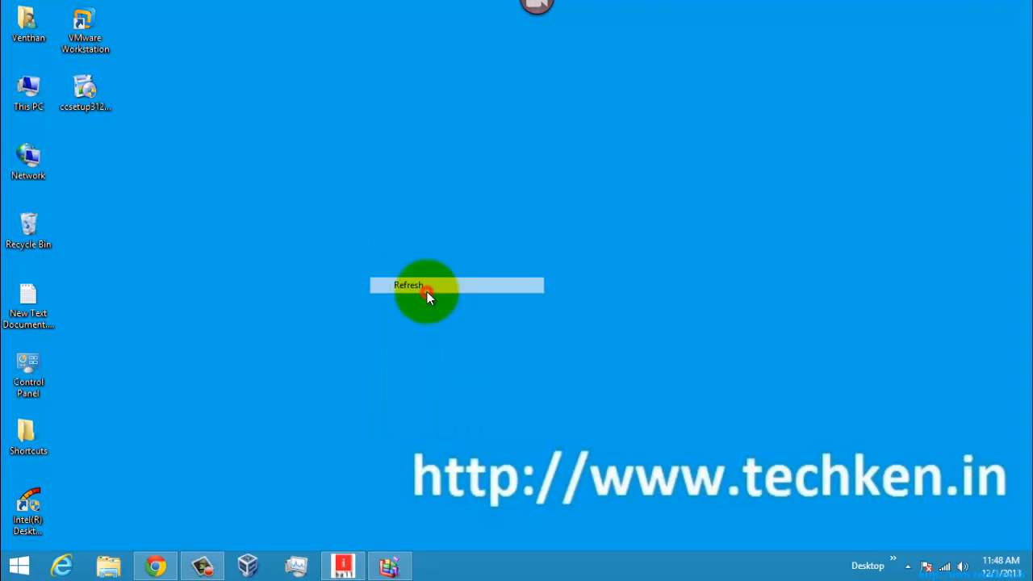
{"action": "right_click", "coordinate": [410, 213]}
{"action": "left_click", "coordinate": [477, 256]}
{"action": "right_click", "coordinate": [447, 239]}
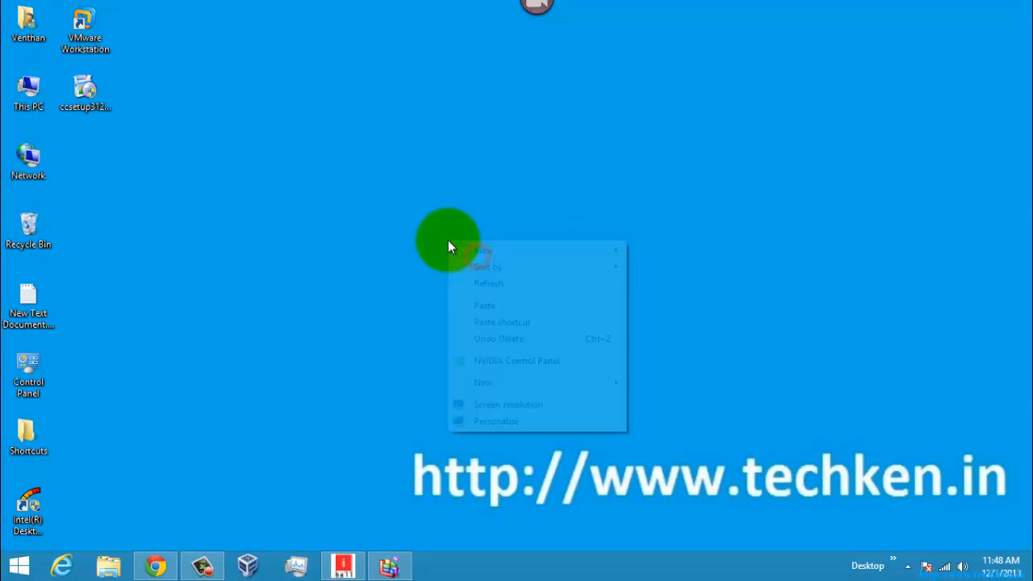
{"action": "left_click", "coordinate": [509, 282]}
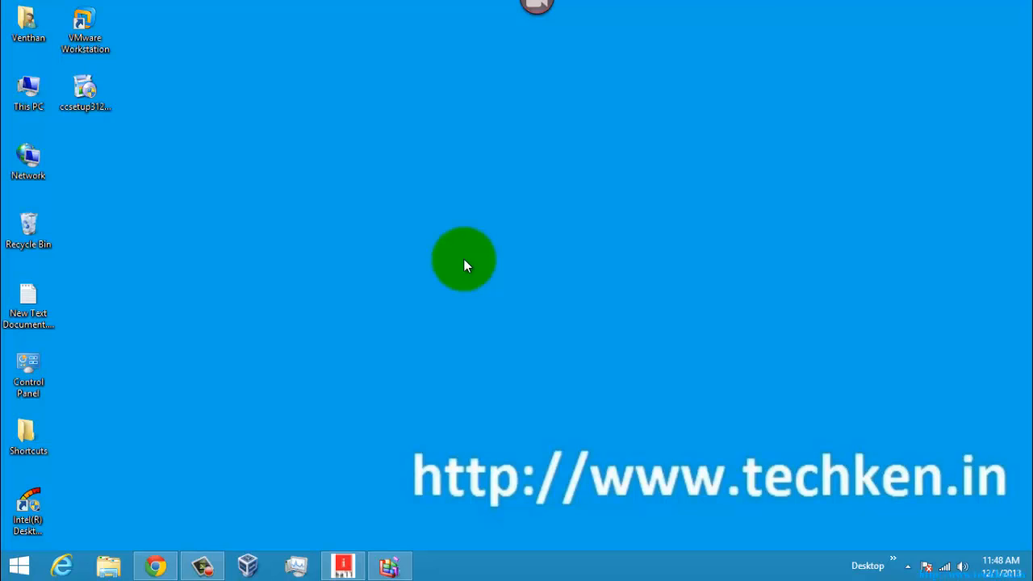
Open System Configuration with the Run command "msconfig" and open Task Manager's startup list from its Startup section.
{"action": "key", "text": "super+r"}
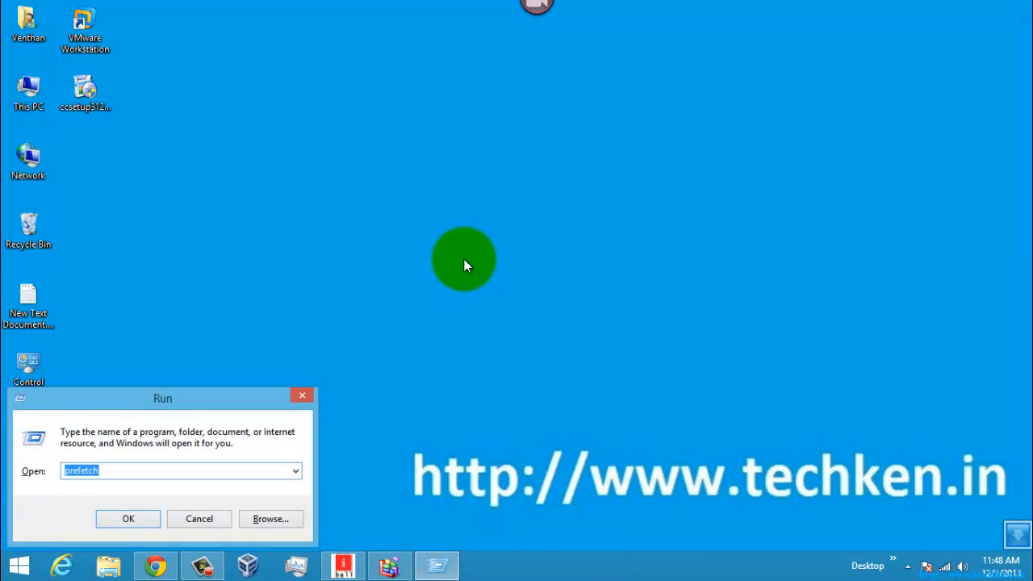
{"action": "type", "text": "s"}
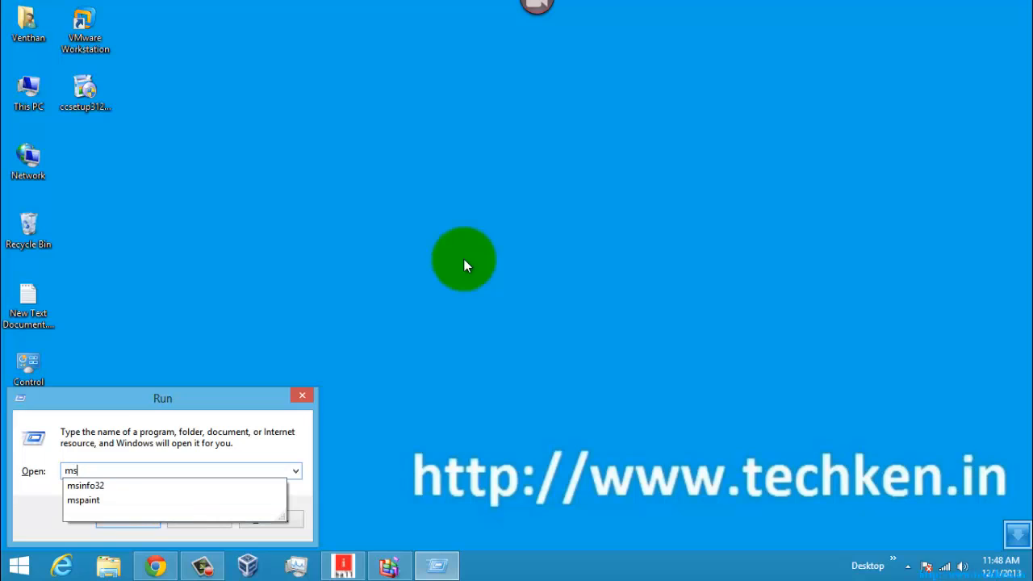
{"action": "type", "text": "config"}
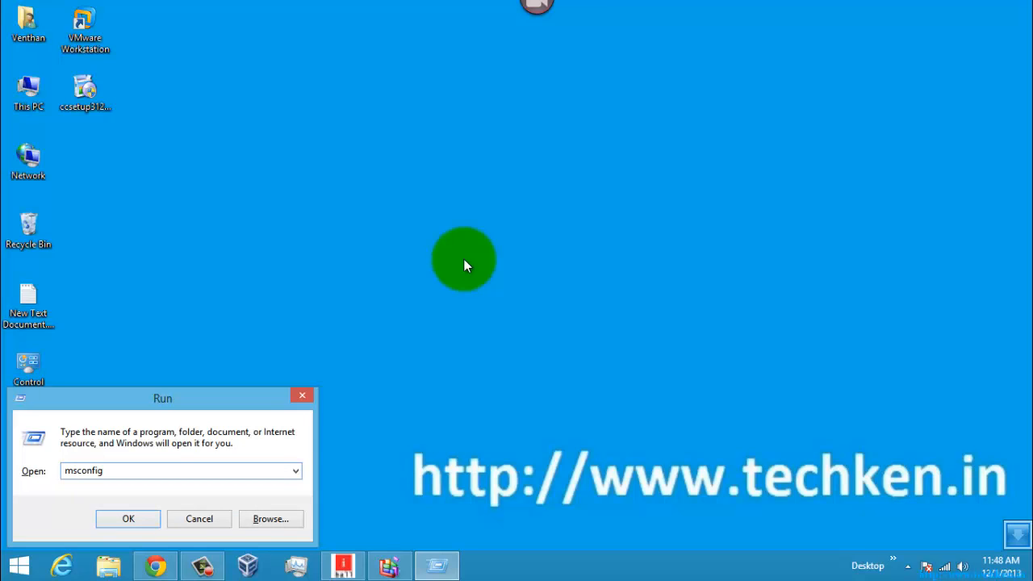
{"action": "key", "text": "Return"}
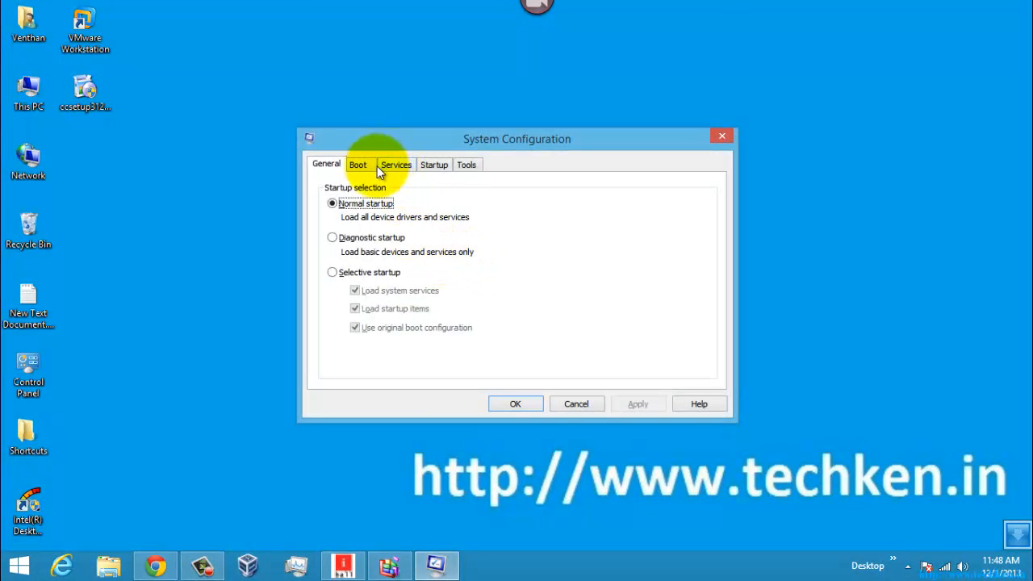
{"action": "left_click", "coordinate": [433, 166]}
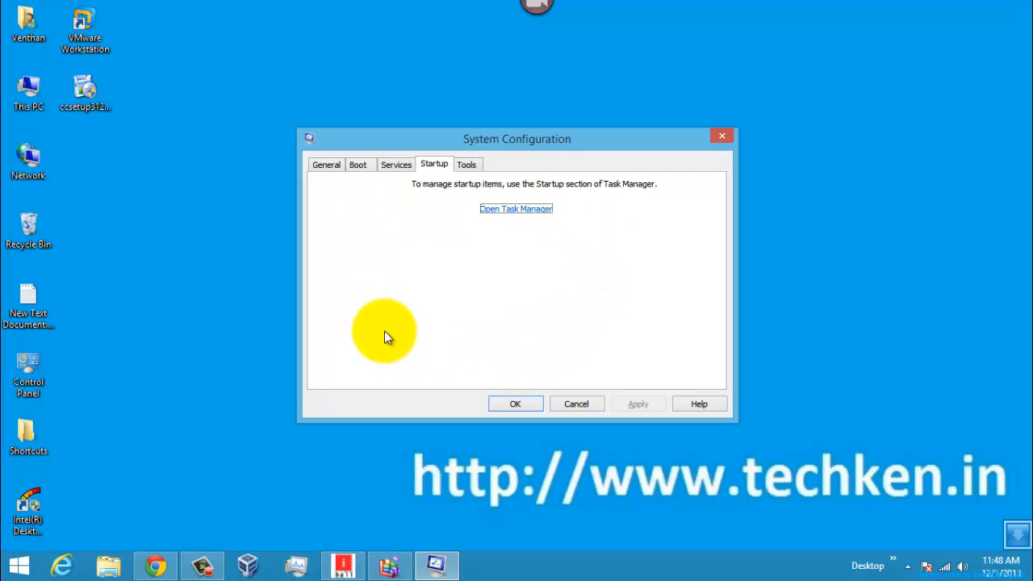
{"action": "left_click", "coordinate": [516, 210]}
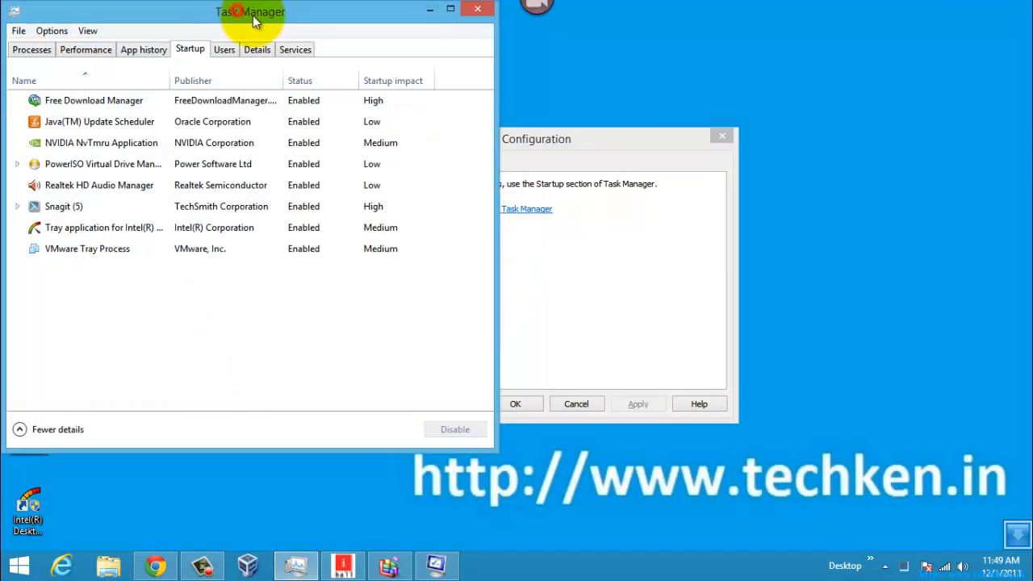
{"action": "left_click_drag", "start_coordinate": [242, 12], "coordinate": [515, 55]}
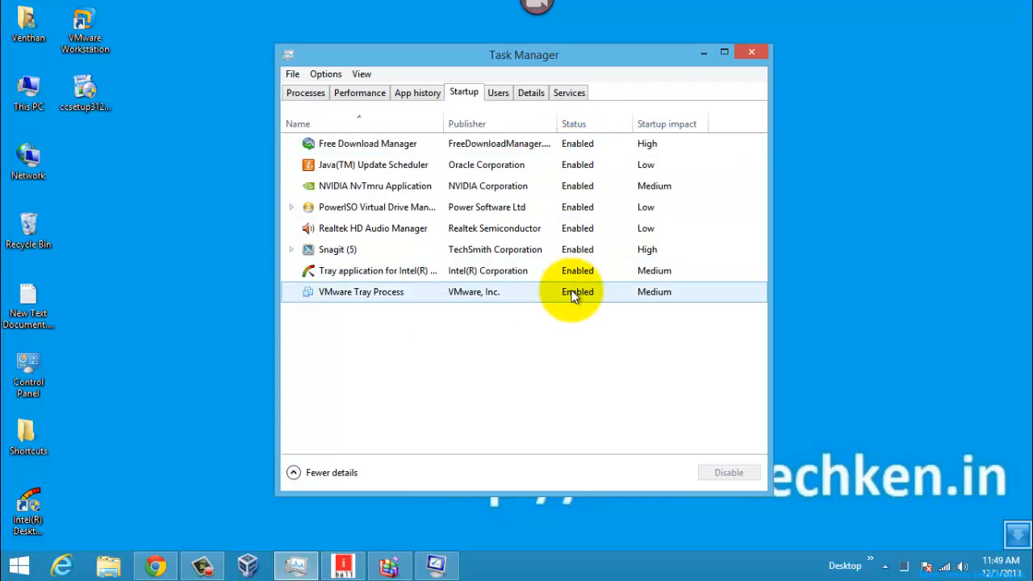
Disable the startup items VMware Tray Process, Tray application for Intel(R) and Snagit.
{"action": "left_click", "coordinate": [477, 291]}
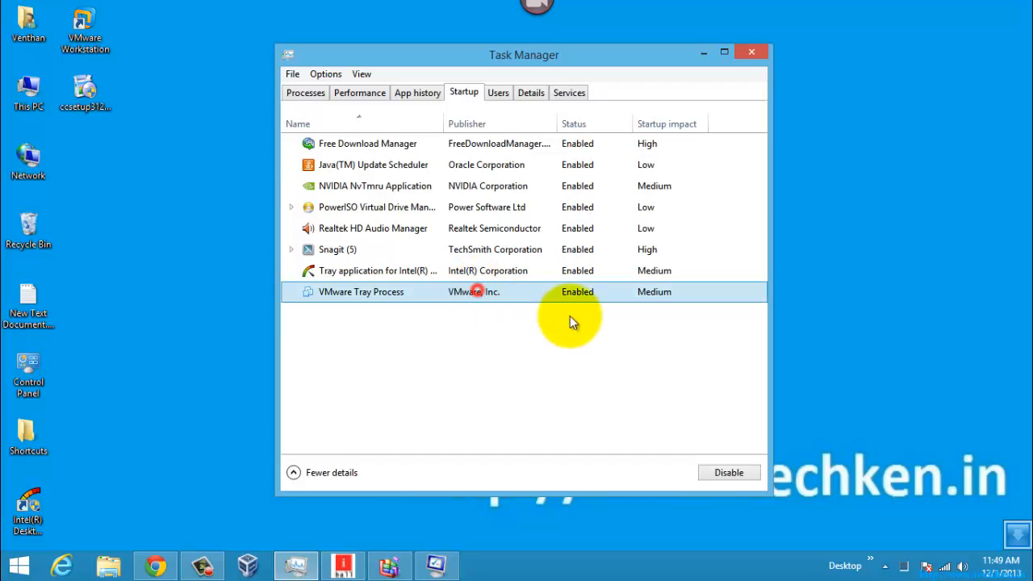
{"action": "left_click", "coordinate": [727, 472]}
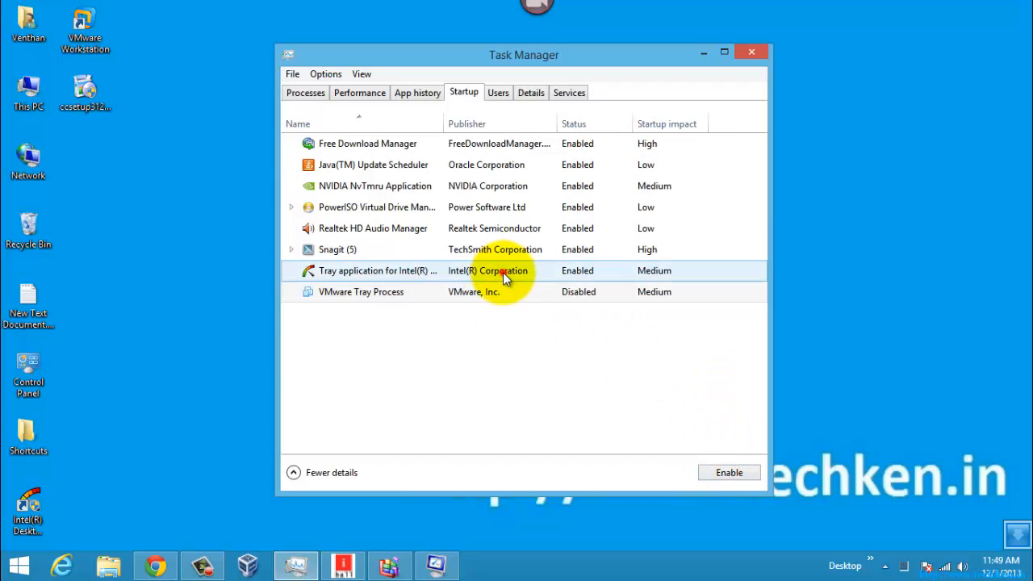
{"action": "left_click", "coordinate": [503, 272]}
{"action": "left_click", "coordinate": [727, 472]}
{"action": "left_click", "coordinate": [245, 249]}
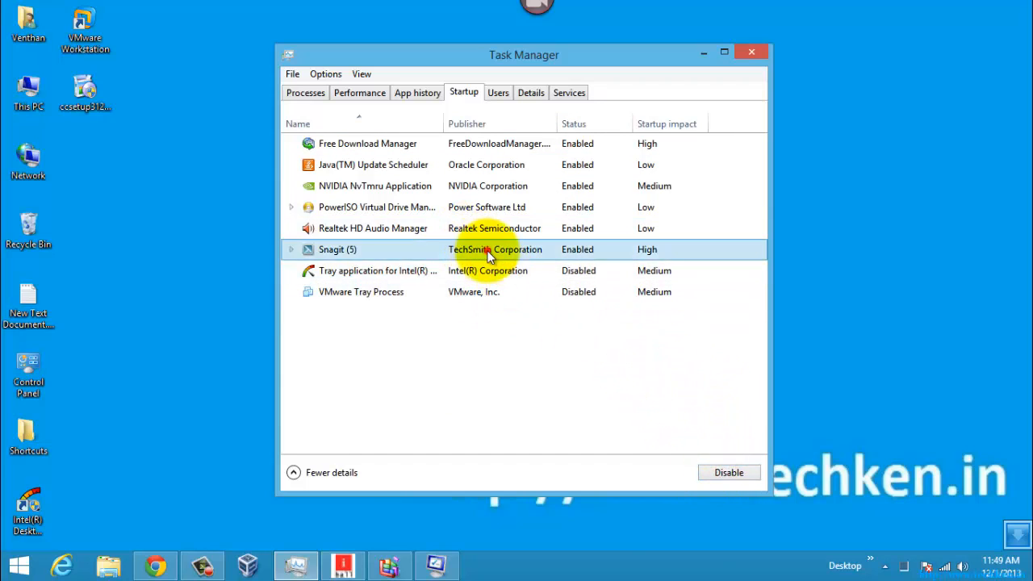
{"action": "left_click", "coordinate": [726, 472]}
Disable the startup items PowerISO Virtual Drive Manager, Java(TM) Update Scheduler and Free Download Manager.
{"action": "left_click", "coordinate": [466, 230]}
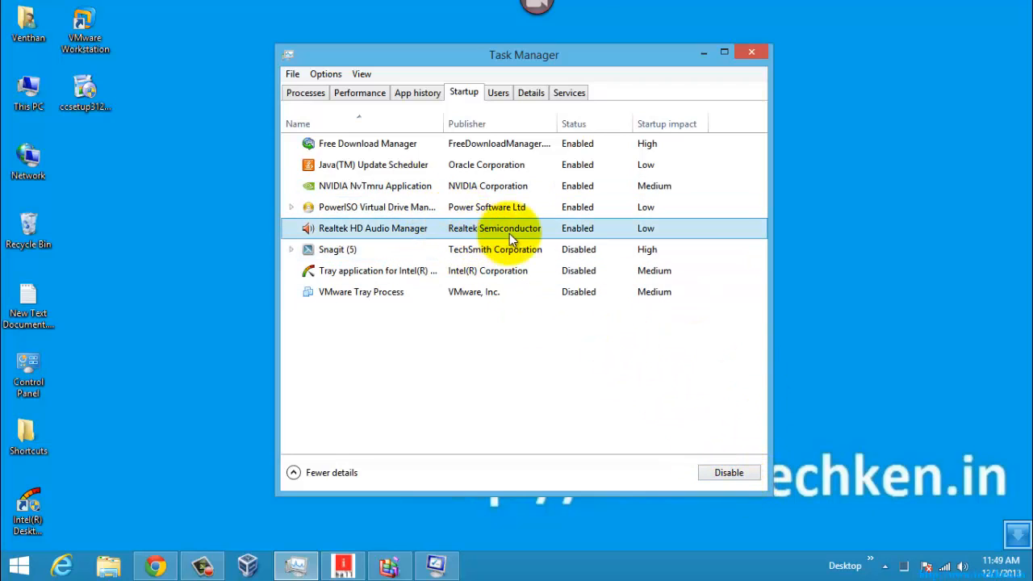
{"action": "left_click", "coordinate": [472, 208]}
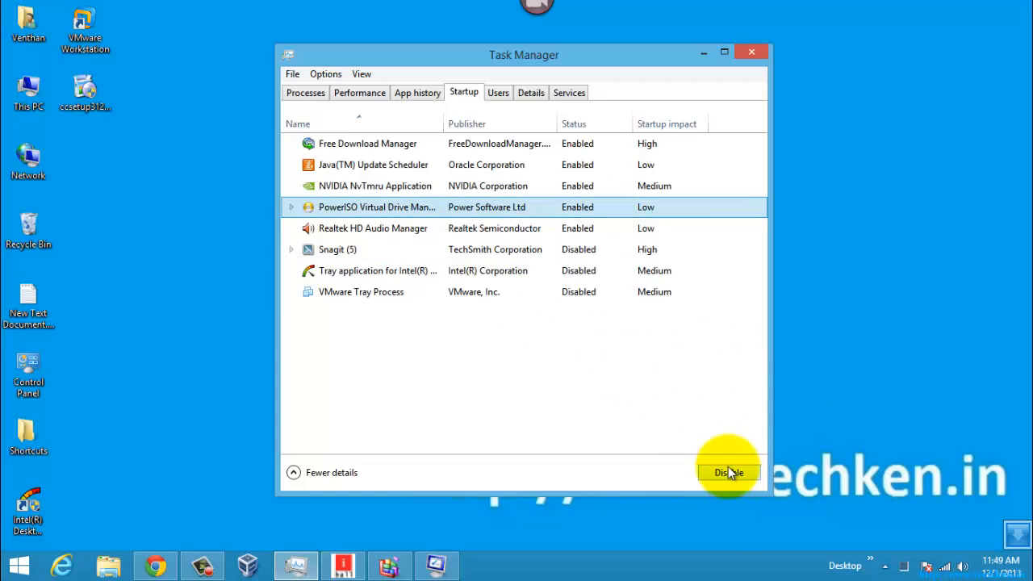
{"action": "left_click", "coordinate": [729, 476]}
{"action": "left_click", "coordinate": [466, 188]}
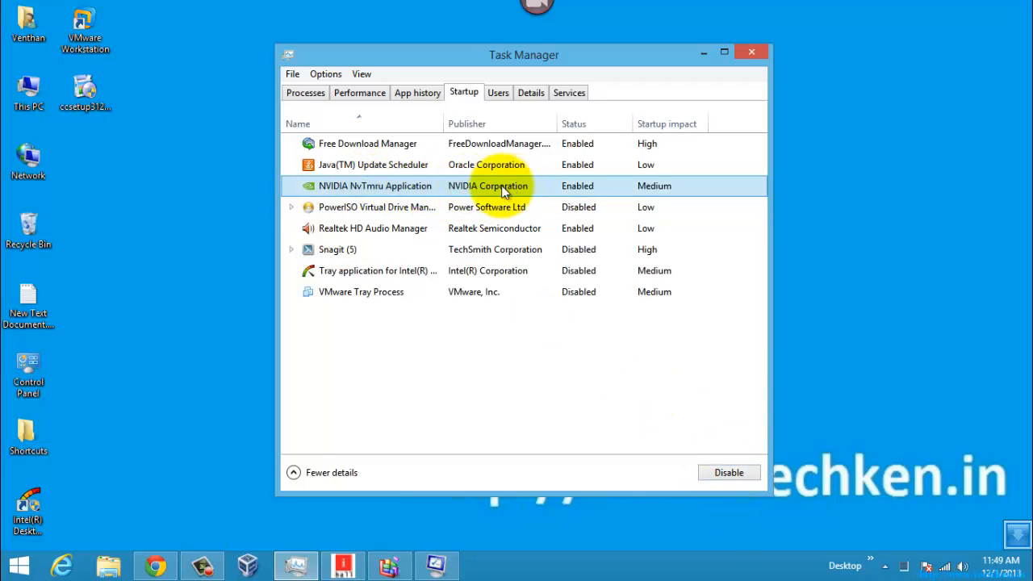
{"action": "left_click", "coordinate": [476, 167]}
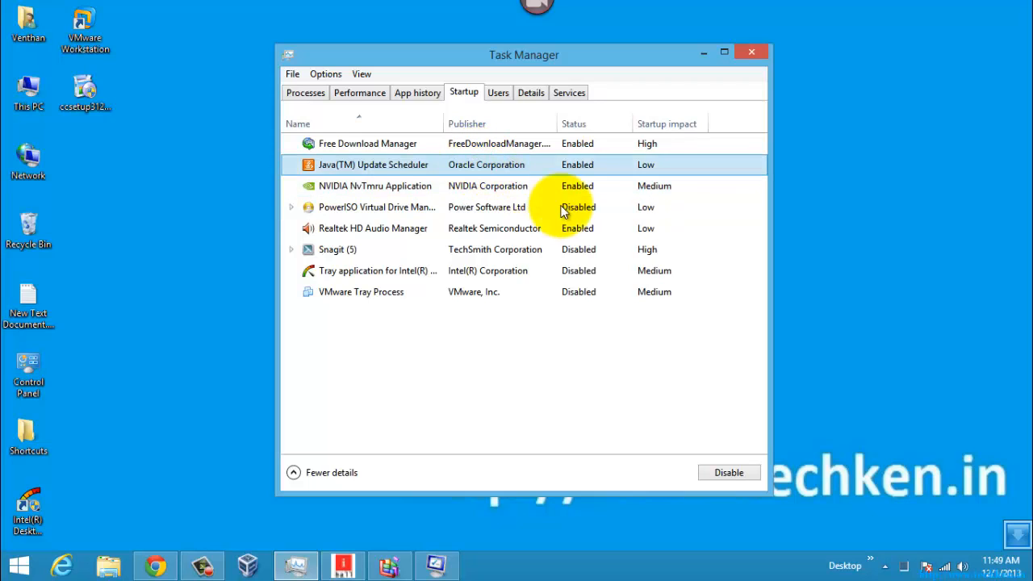
{"action": "left_click", "coordinate": [721, 474]}
{"action": "left_click", "coordinate": [468, 147]}
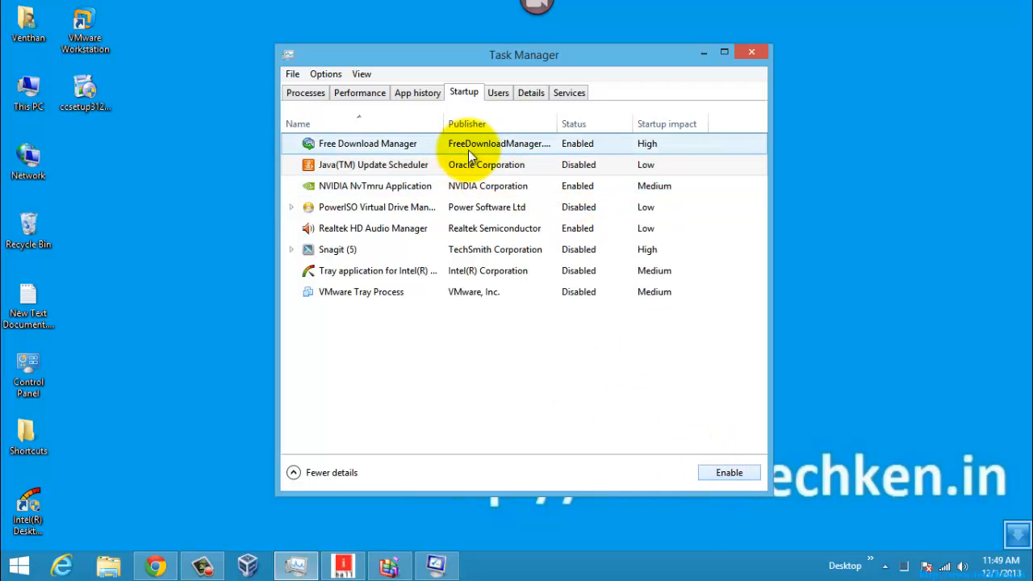
{"action": "left_click", "coordinate": [728, 473]}
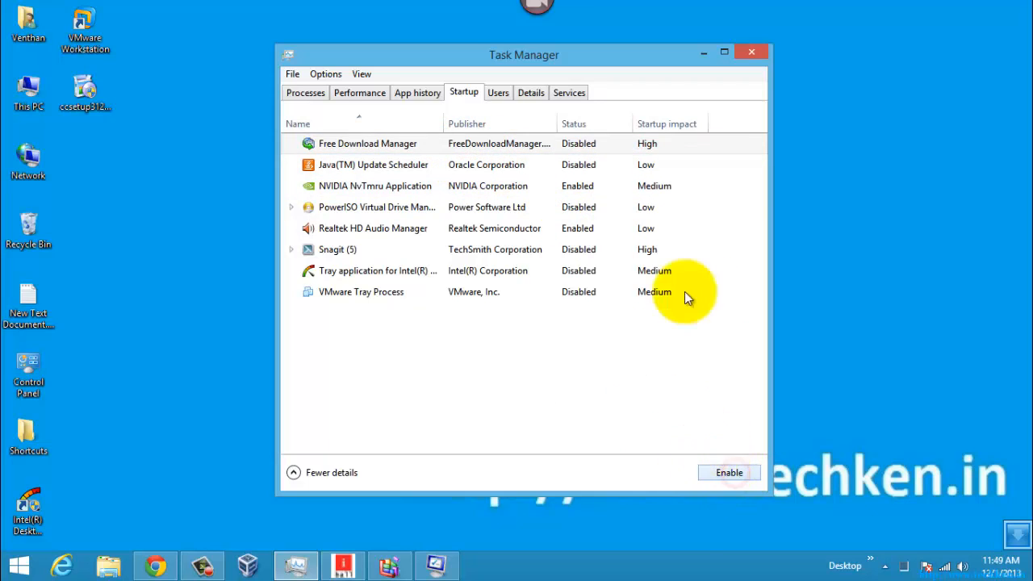
Close Task Manager, confirm System Configuration and refresh the desktop twice.
{"action": "left_click", "coordinate": [750, 54]}
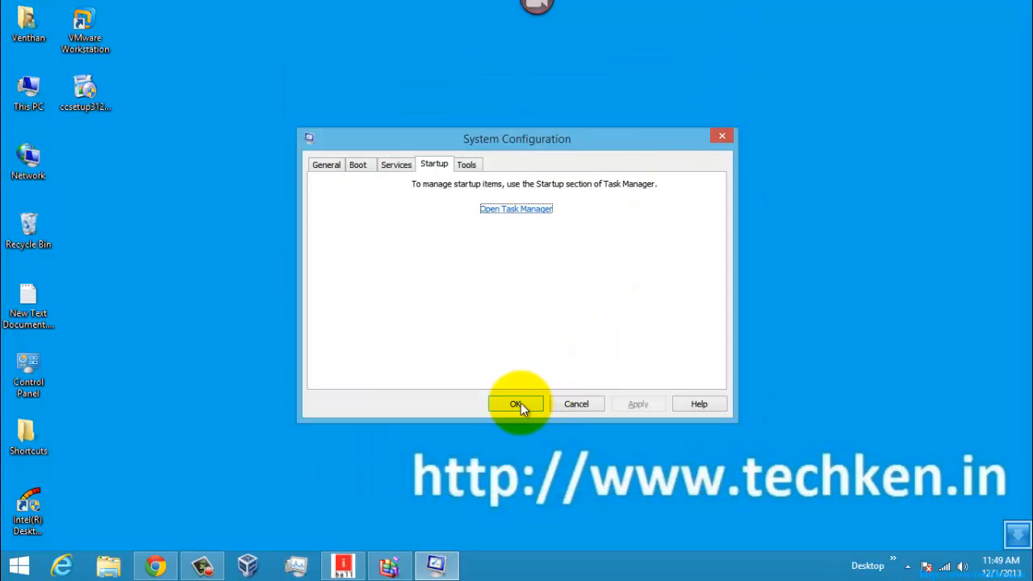
{"action": "left_click", "coordinate": [516, 404]}
{"action": "right_click", "coordinate": [418, 237]}
{"action": "left_click", "coordinate": [466, 284]}
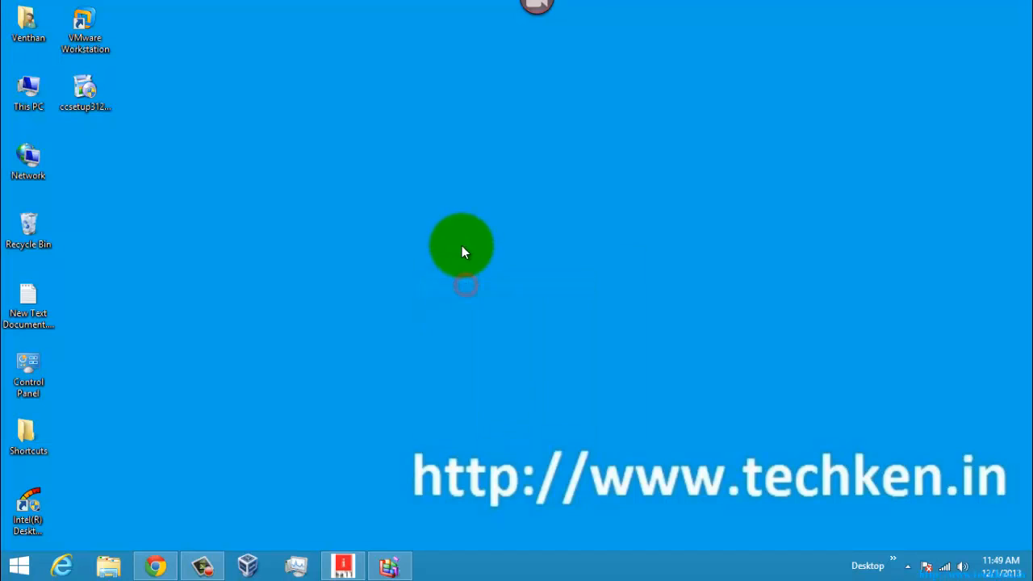
{"action": "right_click", "coordinate": [461, 246]}
{"action": "left_click", "coordinate": [493, 286]}
Reopen System Configuration with the Run command "msconfig", review its Startup section and close it.
{"action": "key", "text": "super+r"}
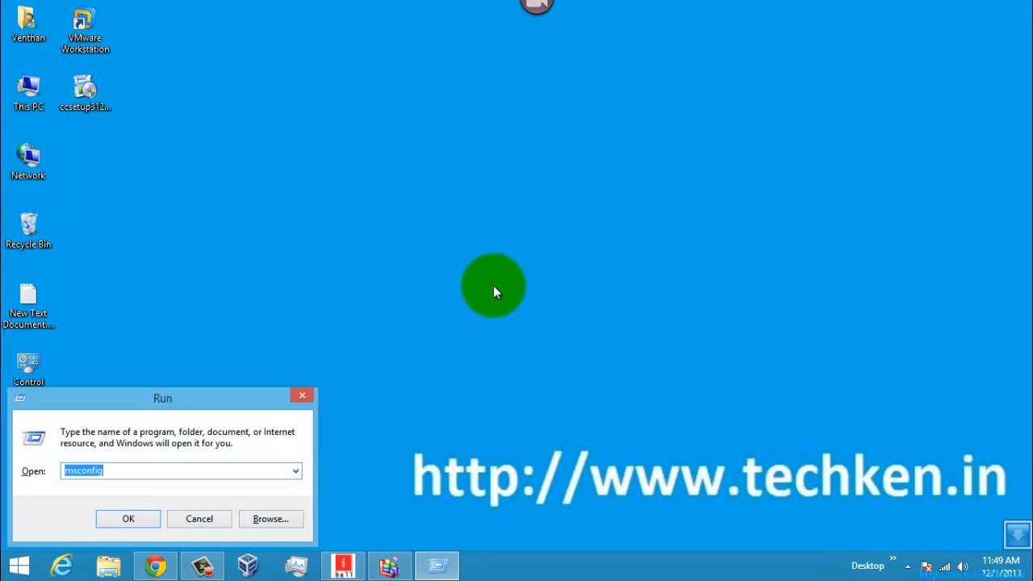
{"action": "key", "text": "Return"}
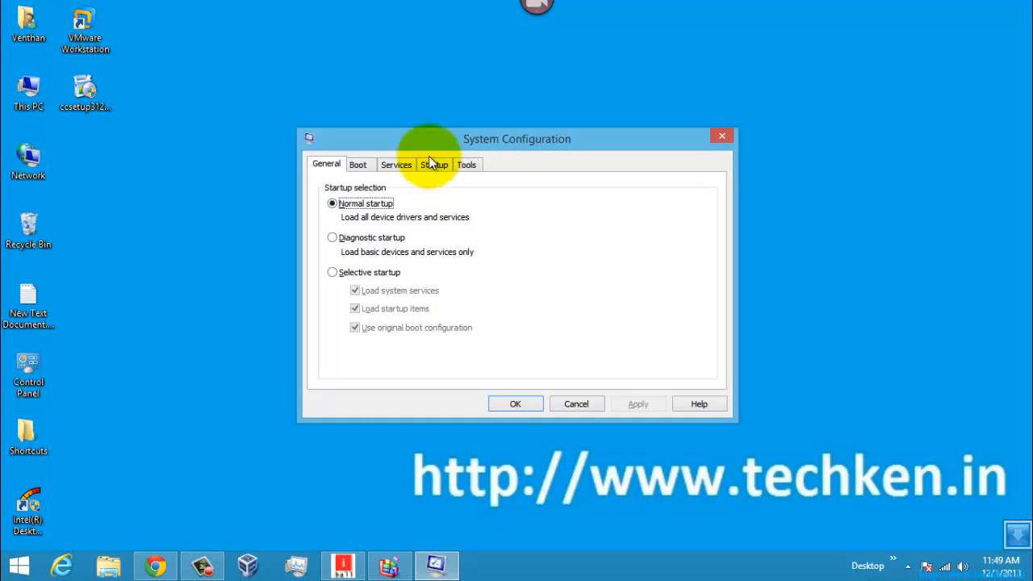
{"action": "left_click", "coordinate": [433, 163]}
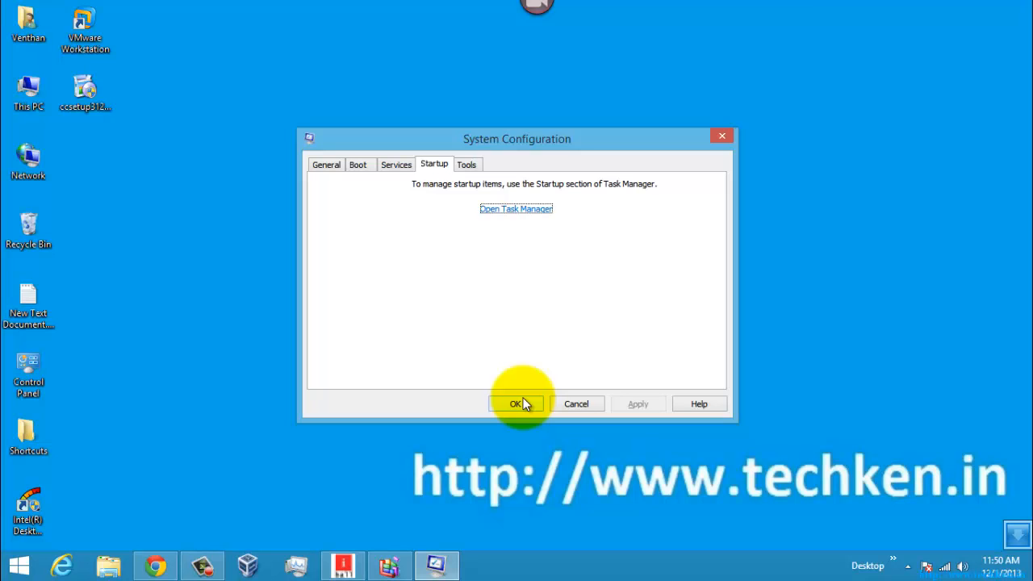
{"action": "left_click", "coordinate": [715, 137]}
Refresh the desktop five times.
{"action": "right_click", "coordinate": [412, 257]}
{"action": "left_click", "coordinate": [463, 295]}
{"action": "right_click", "coordinate": [502, 199]}
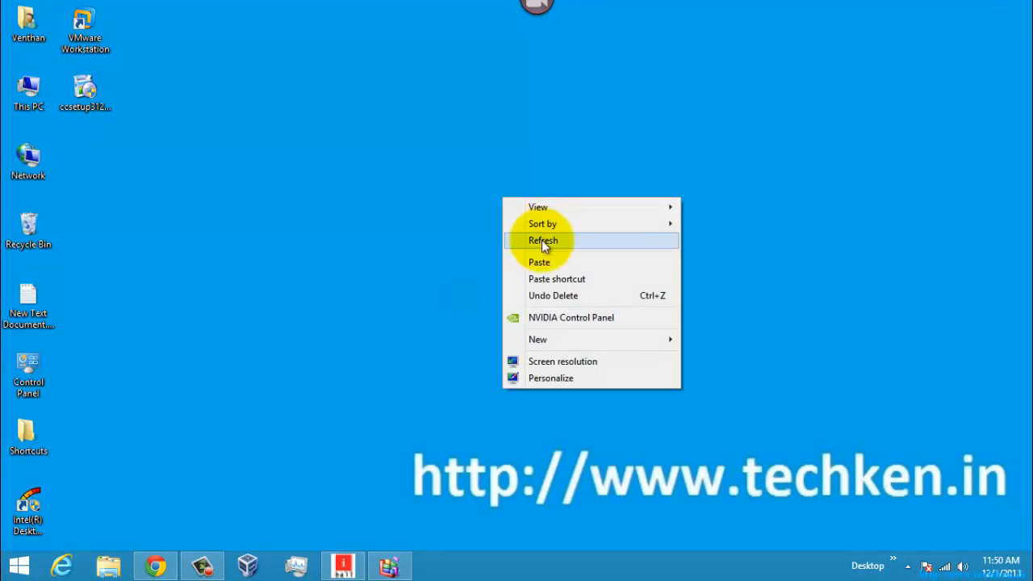
{"action": "left_click", "coordinate": [542, 239]}
{"action": "right_click", "coordinate": [519, 215]}
{"action": "left_click", "coordinate": [551, 238]}
{"action": "right_click", "coordinate": [526, 201]}
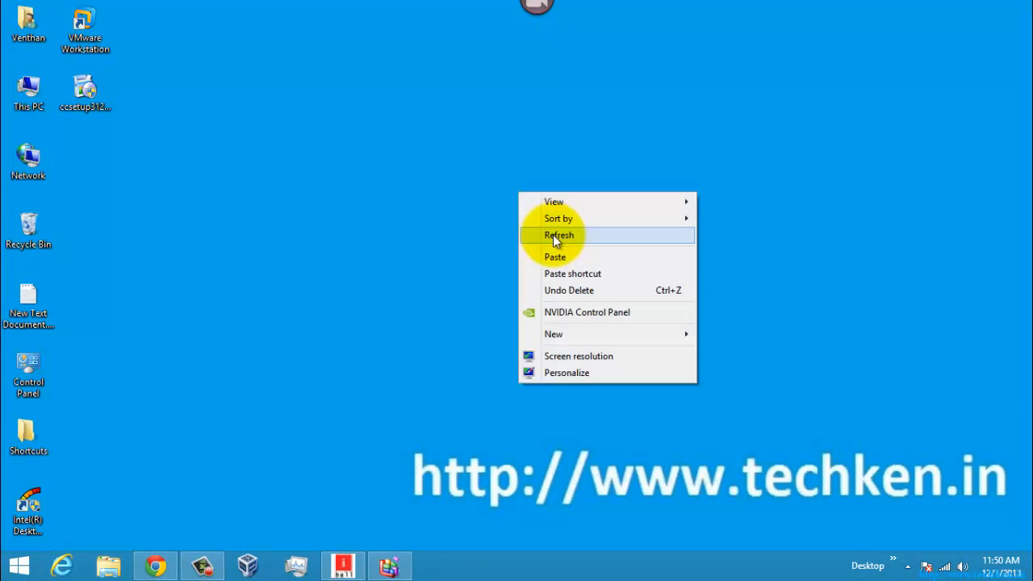
{"action": "left_click", "coordinate": [553, 235]}
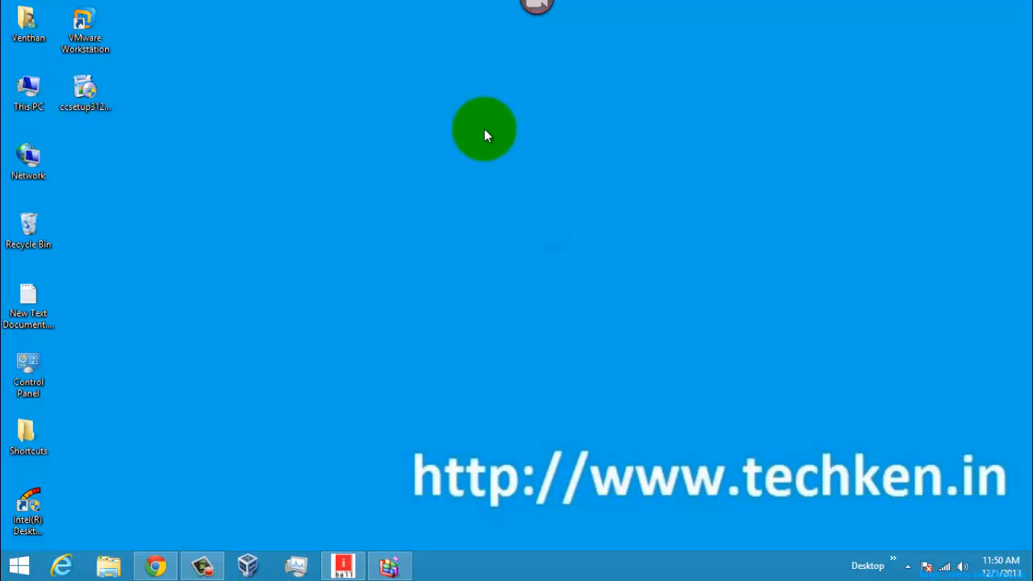
{"action": "right_click", "coordinate": [491, 191]}
{"action": "left_click", "coordinate": [518, 232]}
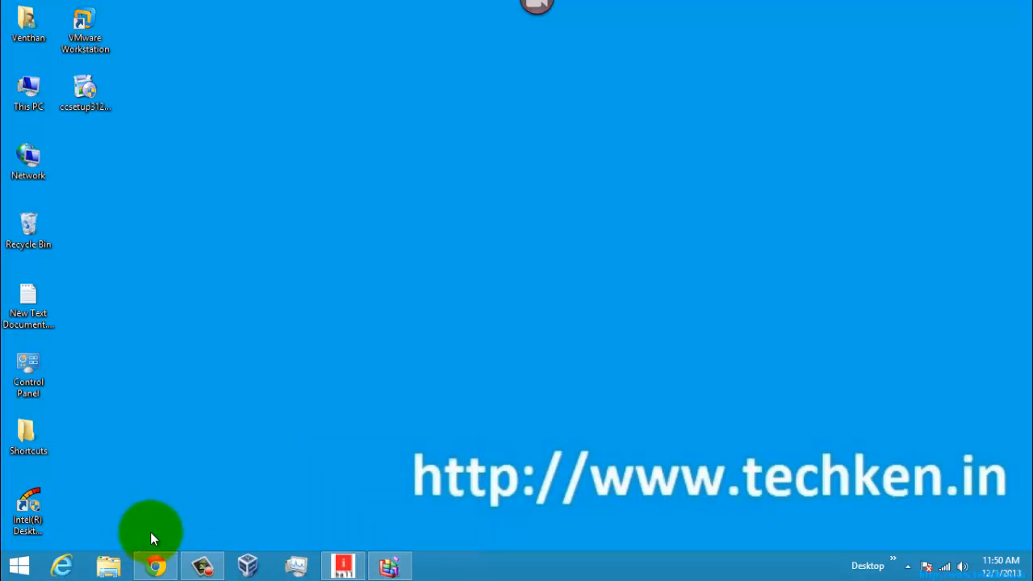
{"action": "left_click", "coordinate": [161, 564]}
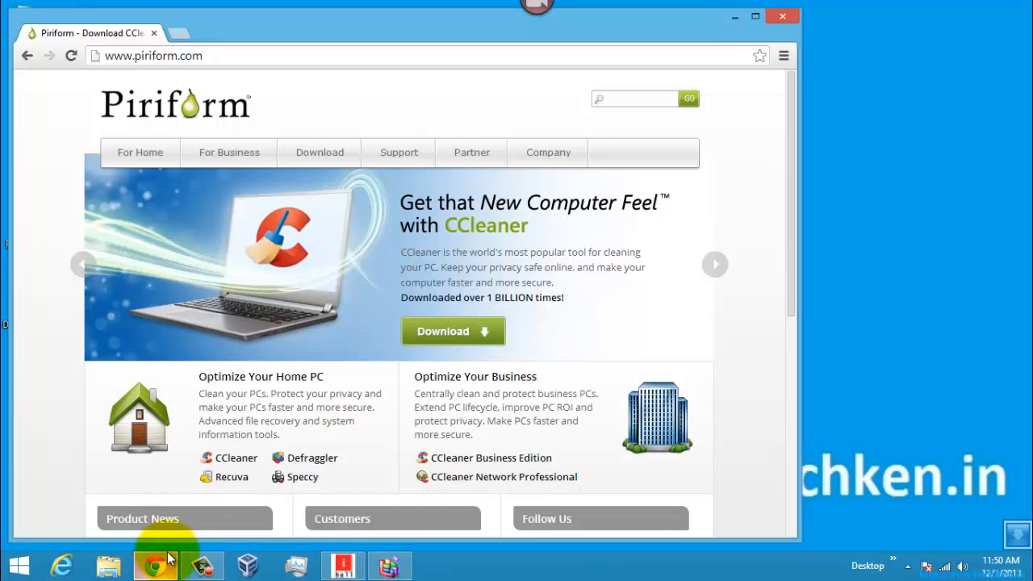
{"action": "left_click_drag", "start_coordinate": [358, 27], "coordinate": [358, 4]}
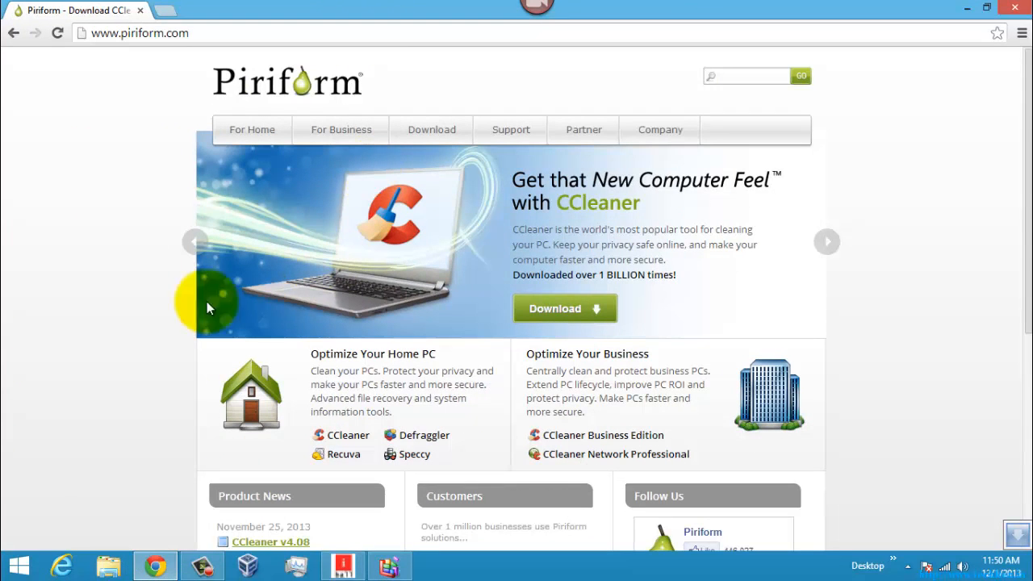
{"action": "left_click_drag", "start_coordinate": [187, 33], "coordinate": [87, 34]}
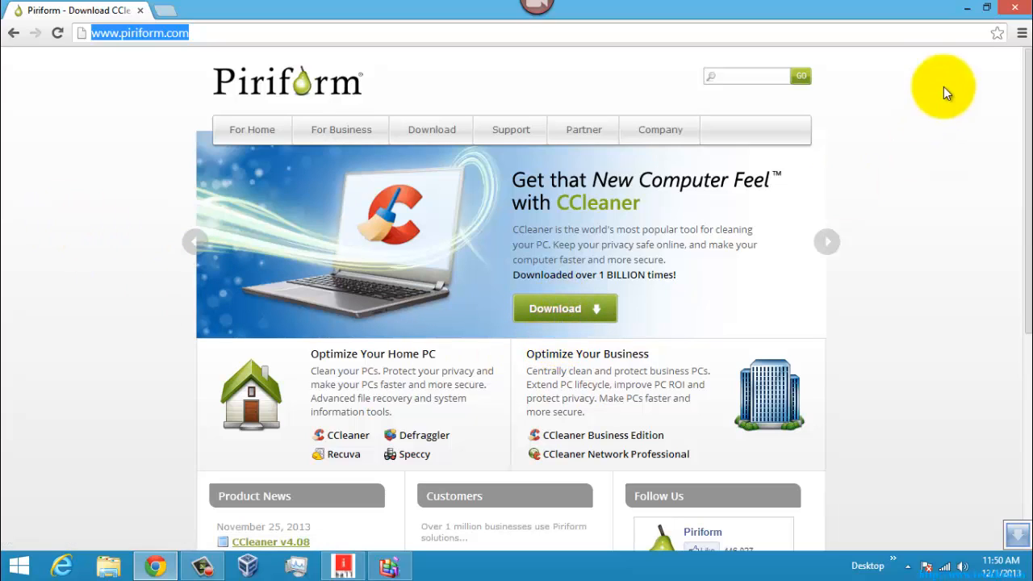
{"action": "left_click", "coordinate": [1012, 9]}
Move the ccsetup312.exe installer to the middle of the desktop, run it and accept English as the installer language.
{"action": "left_click_drag", "start_coordinate": [90, 80], "coordinate": [451, 157]}
{"action": "left_click", "coordinate": [490, 310]}
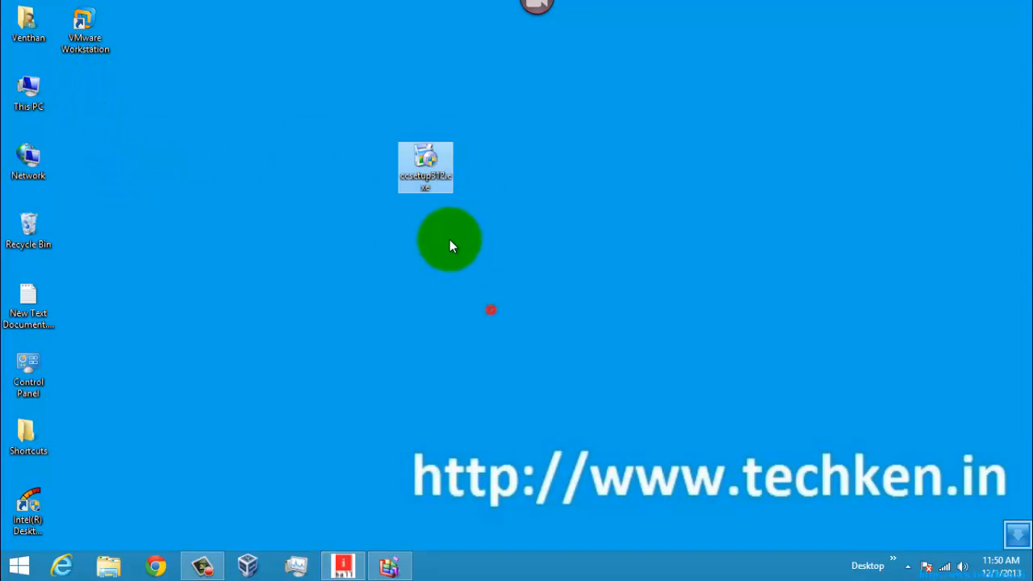
{"action": "double_click", "coordinate": [427, 172]}
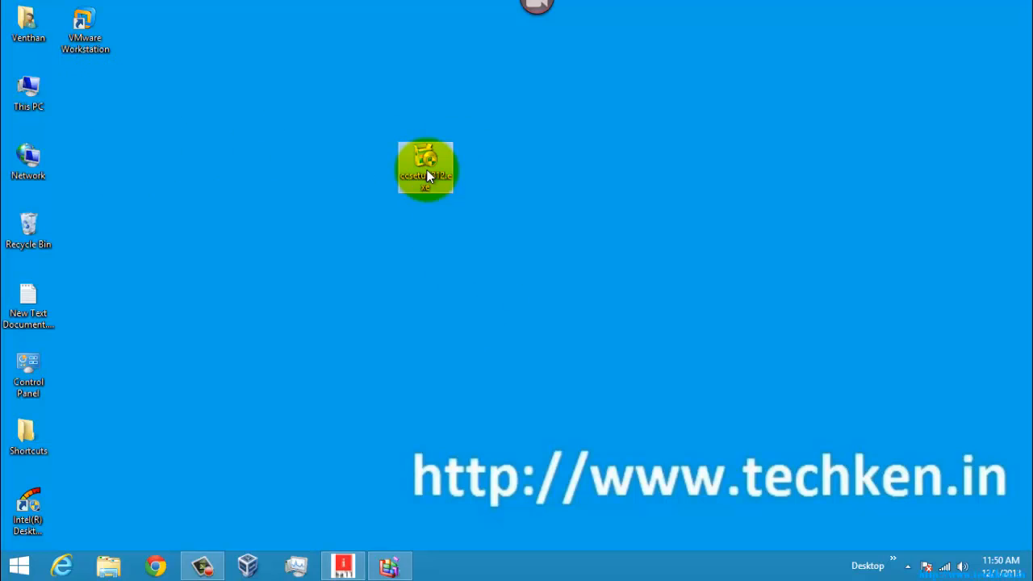
{"action": "left_click", "coordinate": [570, 320]}
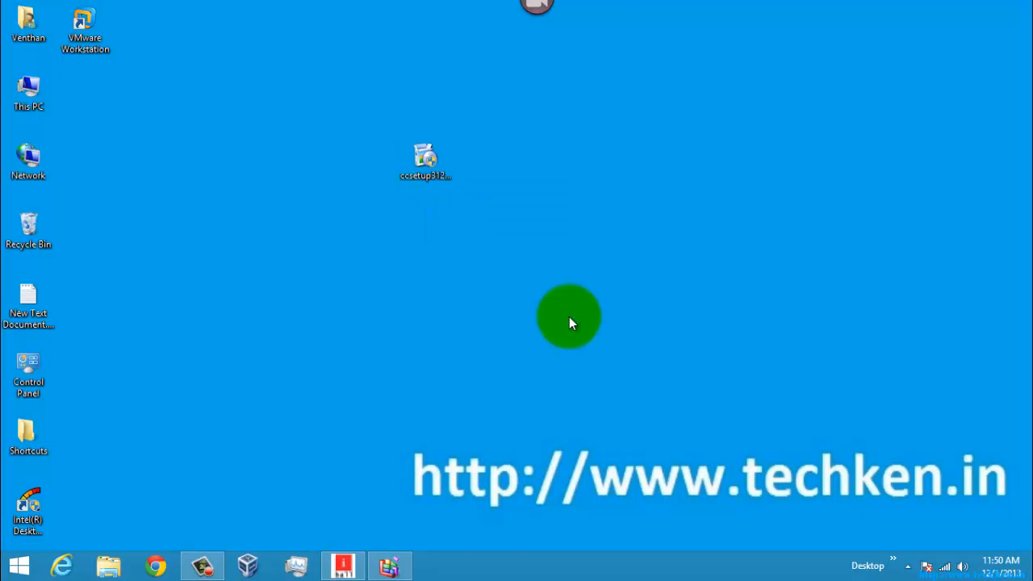
{"action": "left_click", "coordinate": [522, 317]}
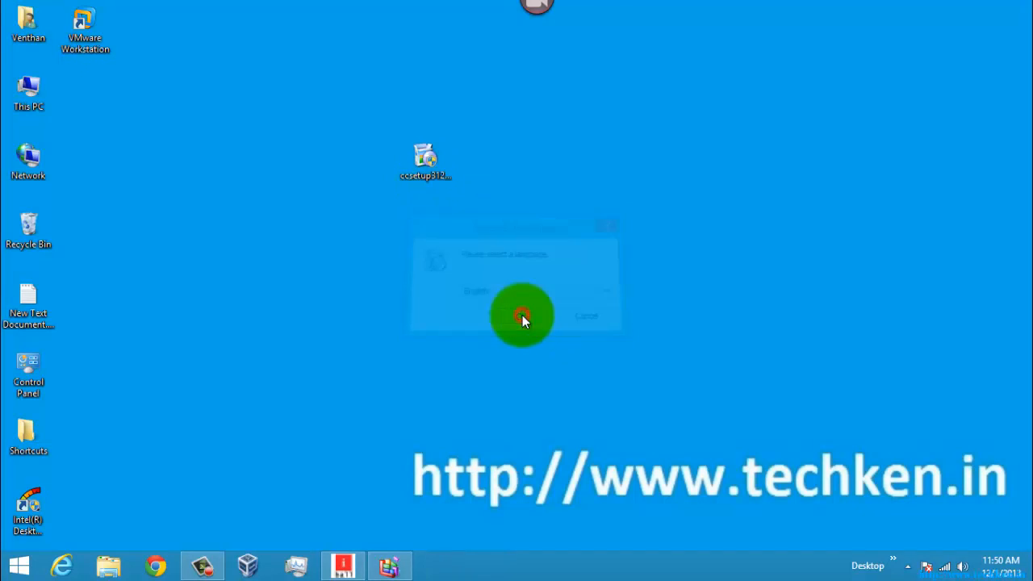
Accept the CCleaner v3.12 licence agreement and default setup options, decline the Google Toolbar, start the installation and show its details.
{"action": "left_click", "coordinate": [599, 405]}
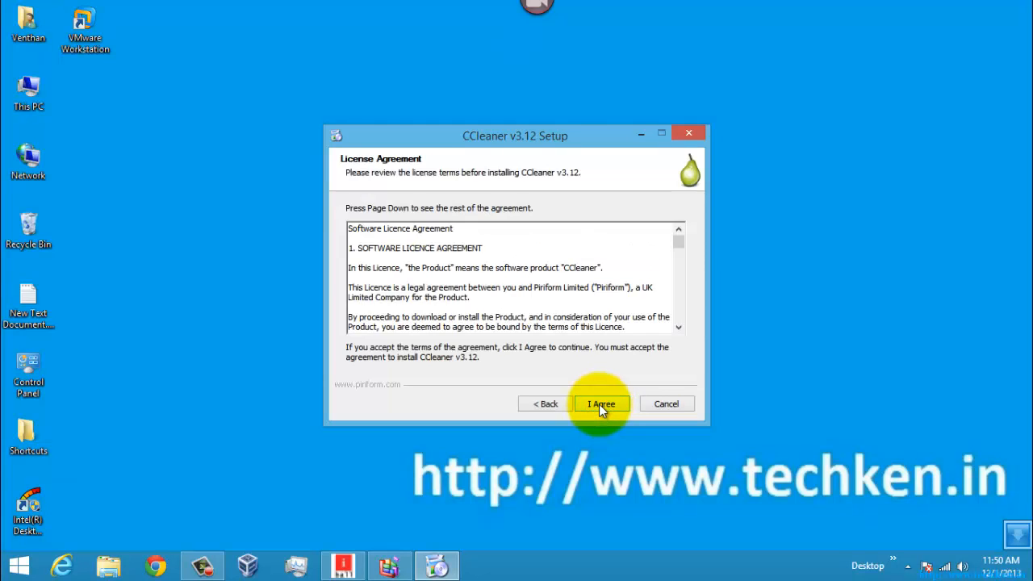
{"action": "left_click", "coordinate": [598, 403]}
{"action": "left_click", "coordinate": [599, 403]}
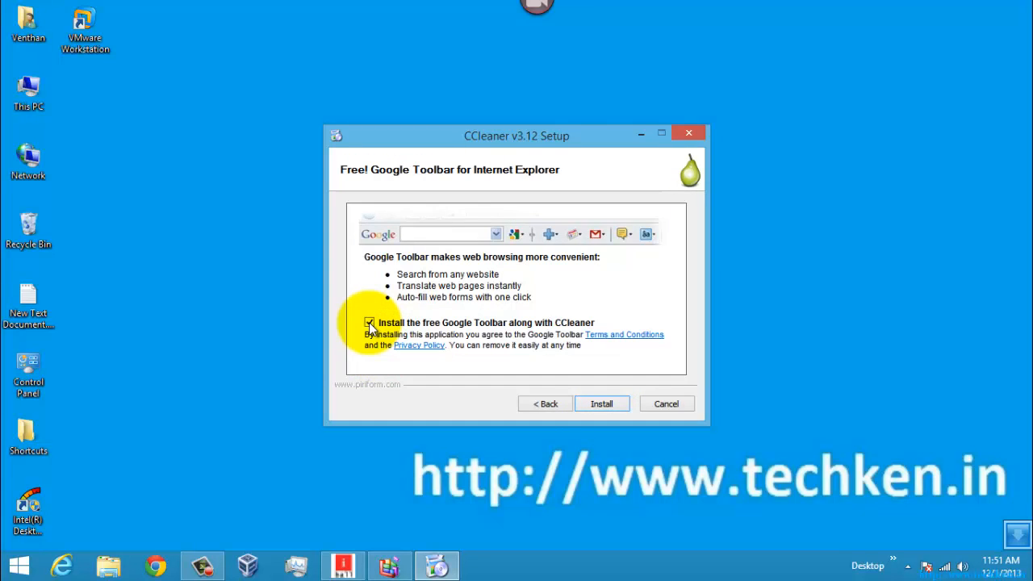
{"action": "left_click", "coordinate": [369, 322]}
{"action": "left_click", "coordinate": [597, 403]}
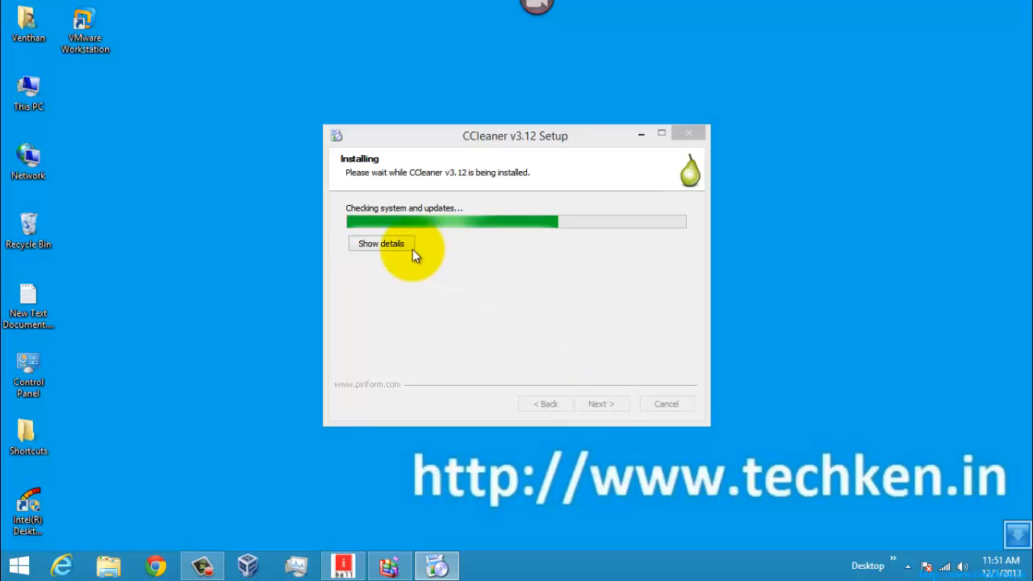
{"action": "left_click", "coordinate": [392, 244]}
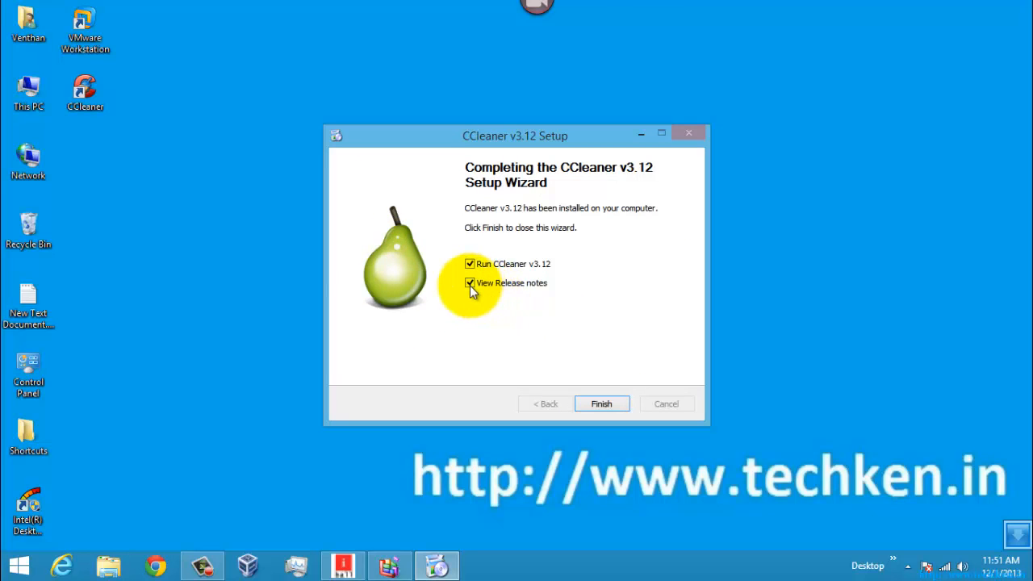
Finish the CCleaner setup without viewing the release notes, launch the program and accept the recommended intelligent cookie scan.
{"action": "left_click", "coordinate": [470, 283]}
{"action": "left_click", "coordinate": [600, 405]}
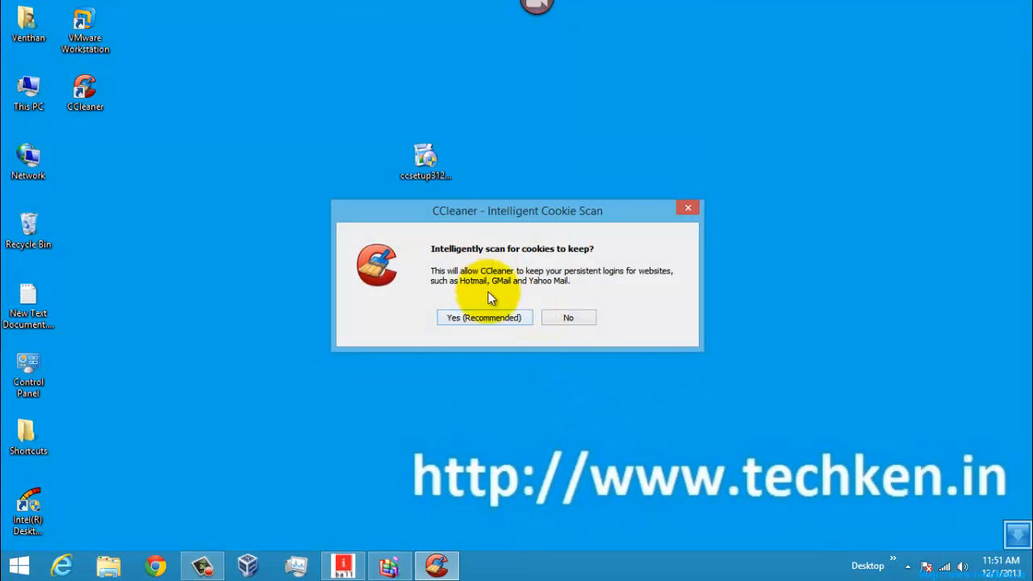
{"action": "left_click", "coordinate": [487, 318]}
Switch to Optimize Drives, check the status of the running drives and close the window.
{"action": "left_click", "coordinate": [392, 558]}
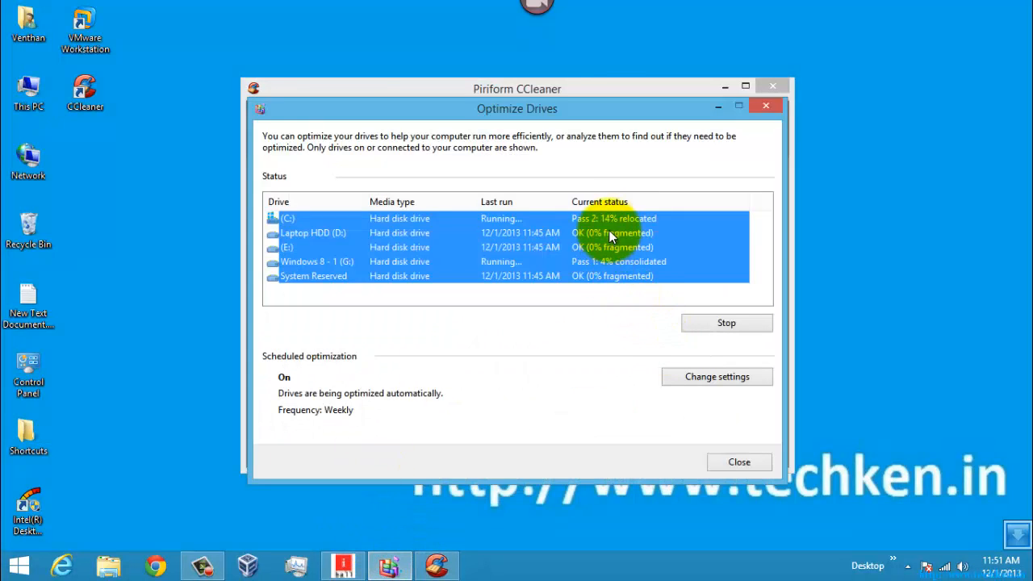
{"action": "left_click", "coordinate": [586, 292]}
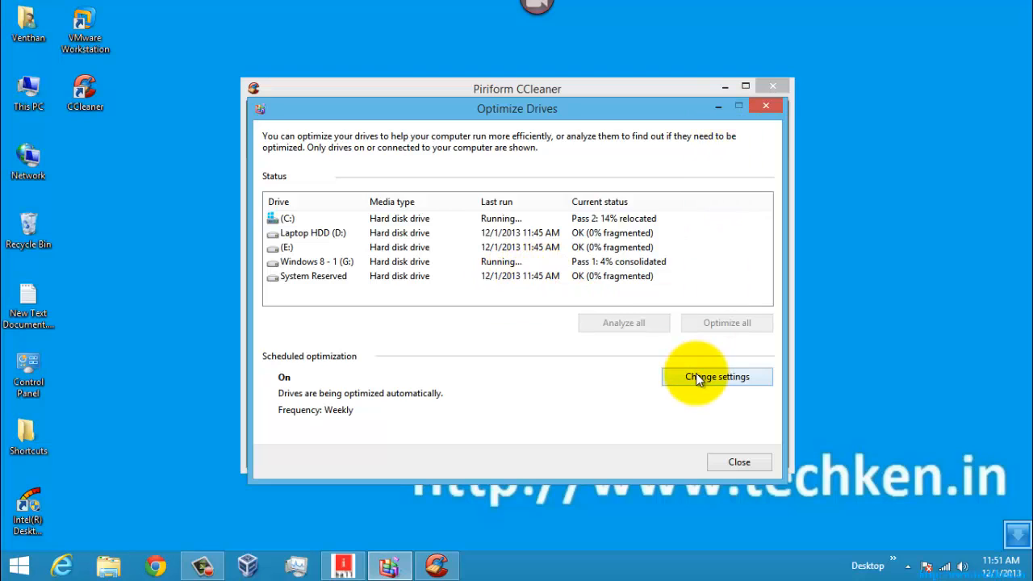
{"action": "left_click", "coordinate": [719, 462]}
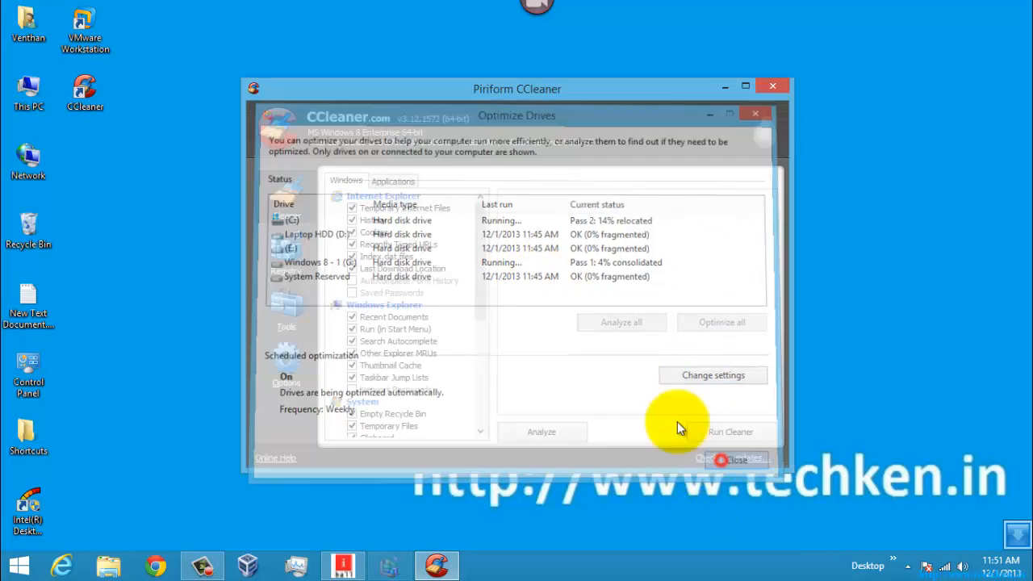
Maximize CCleaner and include Windows Error Reporting, DNS Cache and Font Cache from the System group in the Windows cleaning.
{"action": "double_click", "coordinate": [514, 91]}
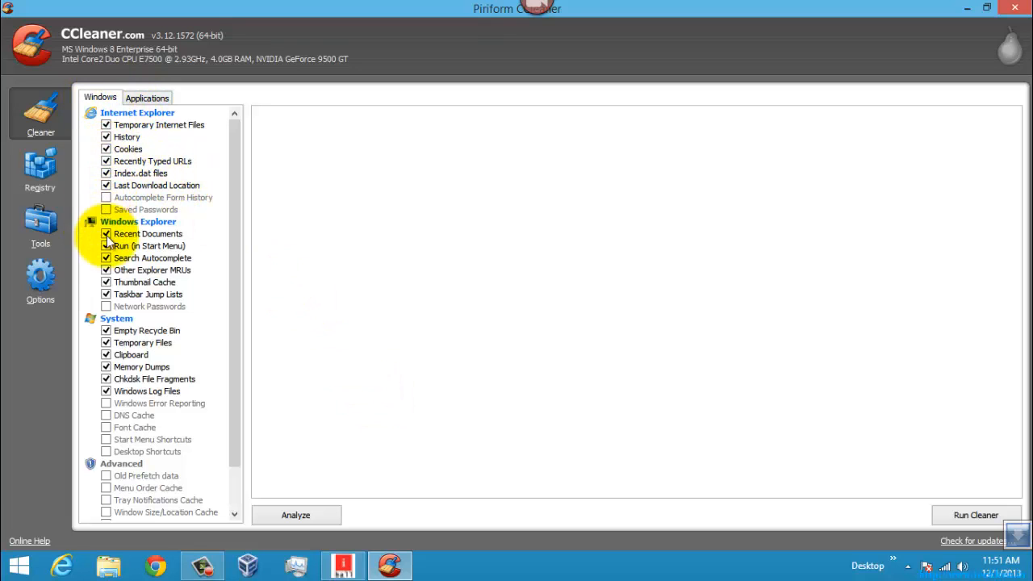
{"action": "mouse_move", "coordinate": [234, 212]}
{"action": "left_mouse_down"}
{"action": "mouse_move", "coordinate": [224, 366]}
{"action": "mouse_move", "coordinate": [214, 265]}
{"action": "mouse_move", "coordinate": [233, 203]}
{"action": "left_mouse_up"}
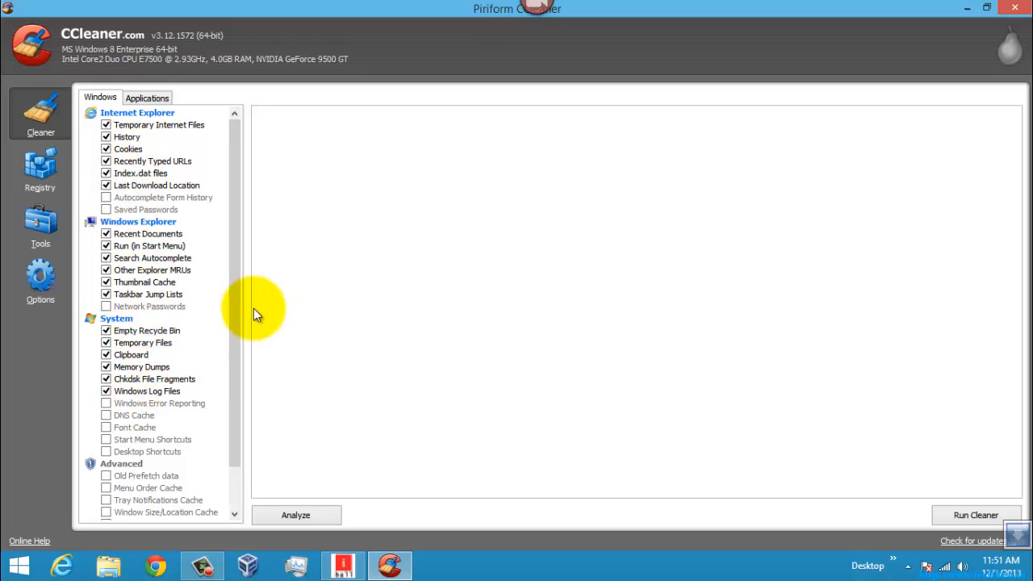
{"action": "left_click_drag", "start_coordinate": [234, 298], "coordinate": [108, 357]}
{"action": "left_click", "coordinate": [106, 355]}
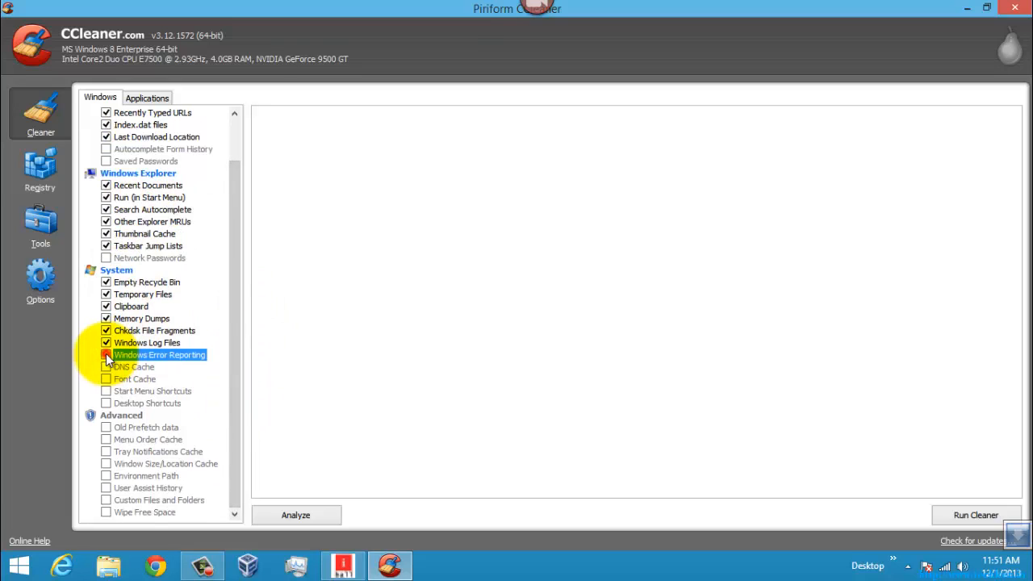
{"action": "left_click", "coordinate": [105, 367]}
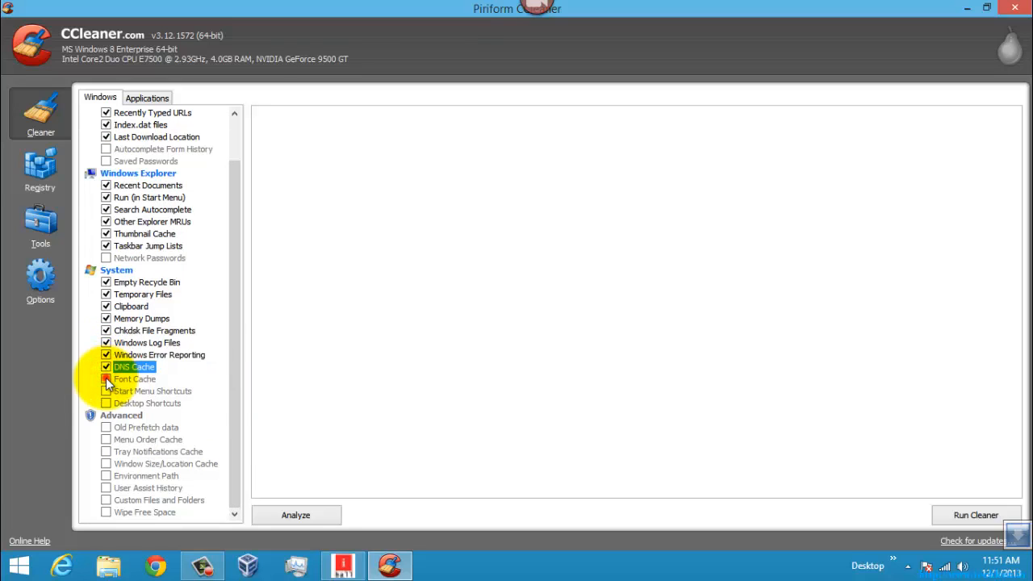
{"action": "left_click", "coordinate": [105, 379]}
Include Old Prefetch data, Menu Order Cache and Tray Notifications Cache from the Advanced group, accepting the warnings.
{"action": "left_click", "coordinate": [105, 427]}
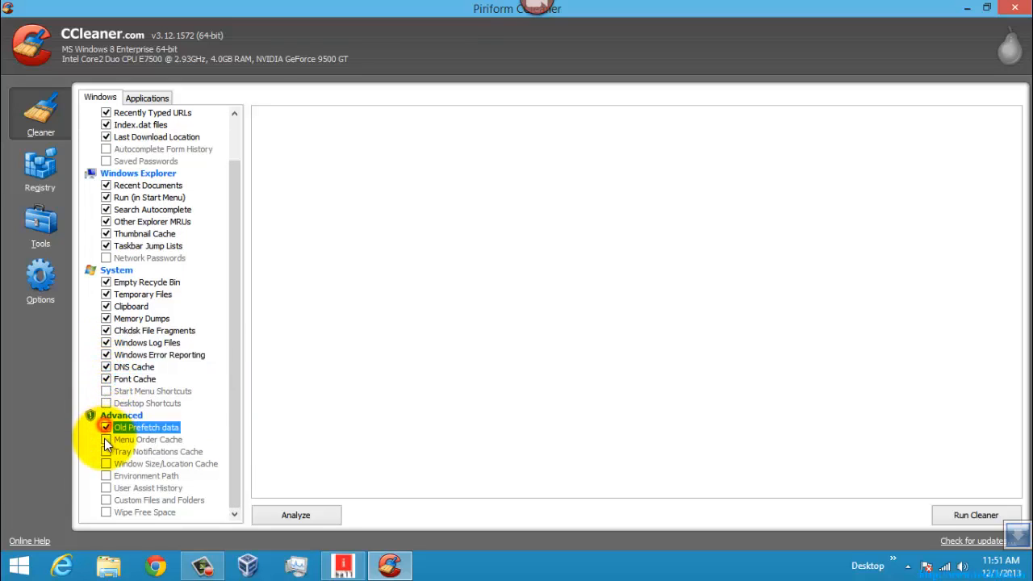
{"action": "left_click", "coordinate": [105, 439]}
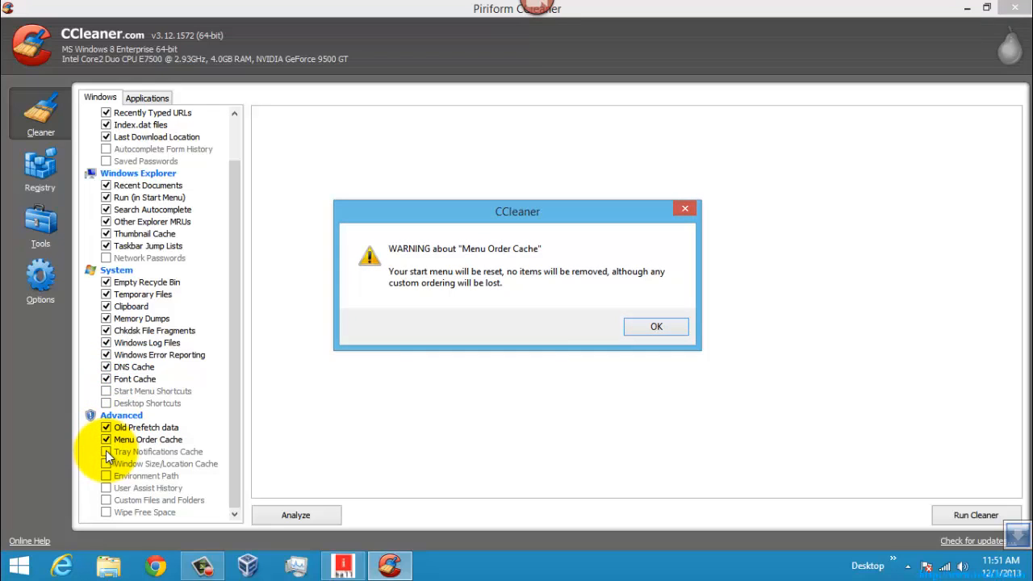
{"action": "left_click", "coordinate": [654, 327]}
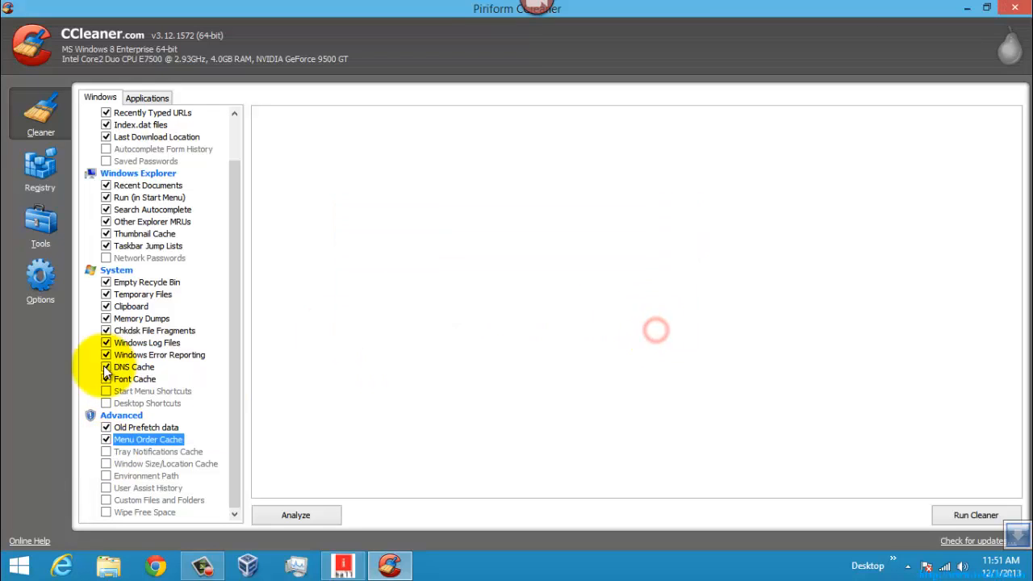
{"action": "left_click", "coordinate": [106, 452]}
{"action": "left_click", "coordinate": [660, 325]}
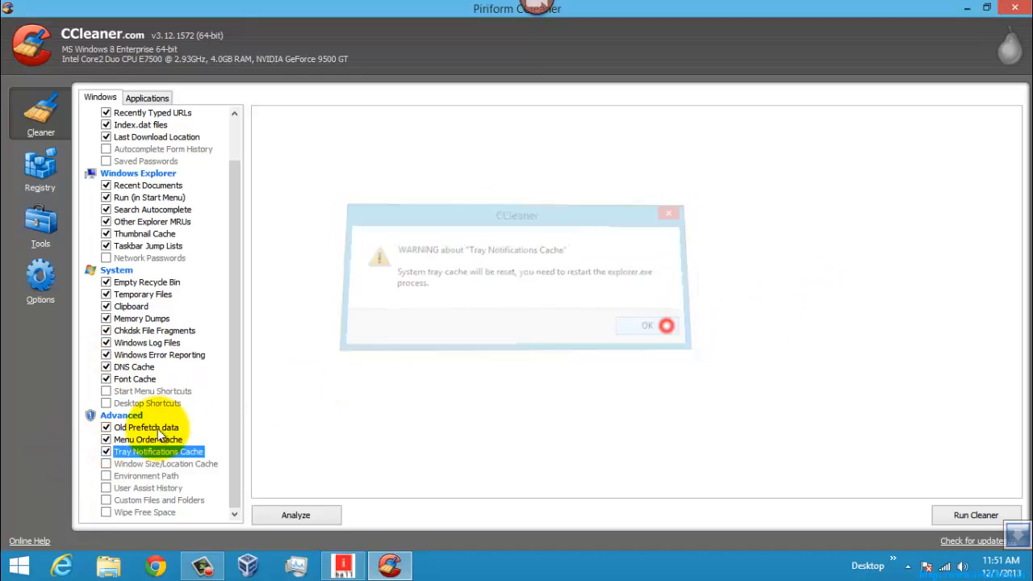
Include Window Size/Location Cache, Environment Path, User Assist History and Custom Files and Folders from the Advanced group, accepting the warnings.
{"action": "left_click", "coordinate": [105, 463]}
{"action": "left_click", "coordinate": [657, 321]}
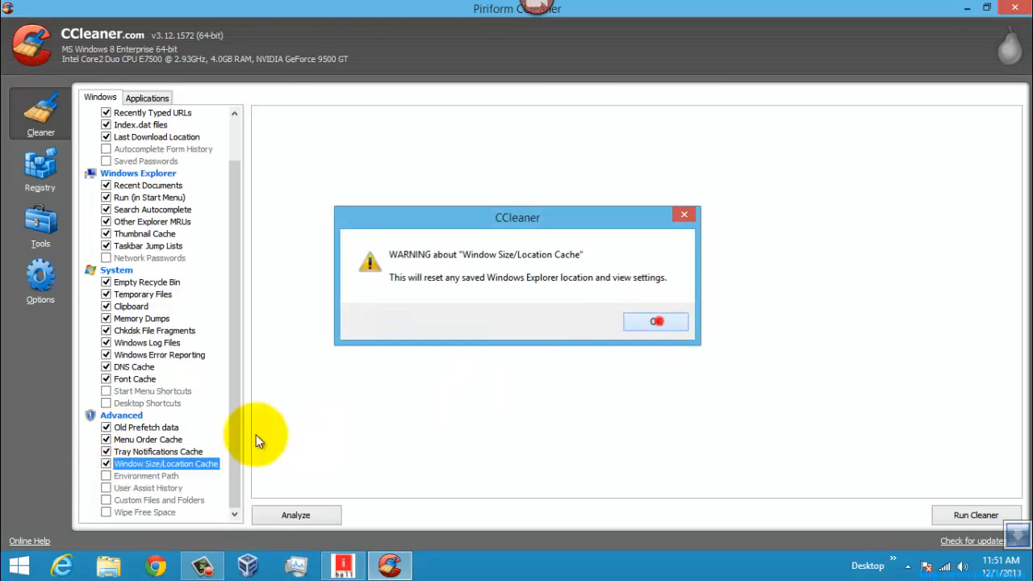
{"action": "left_click", "coordinate": [106, 475]}
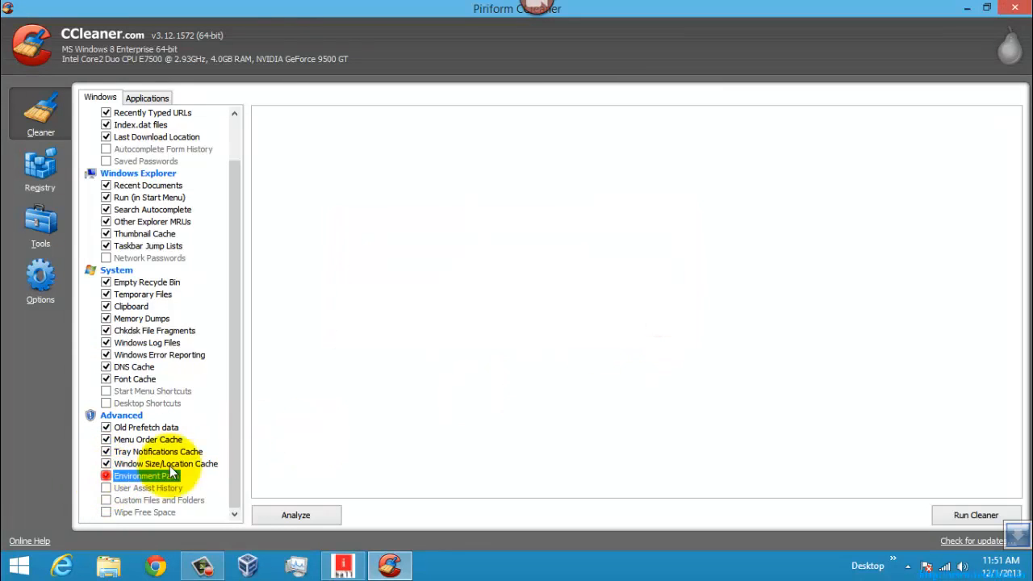
{"action": "left_click", "coordinate": [106, 488]}
{"action": "left_click", "coordinate": [624, 321]}
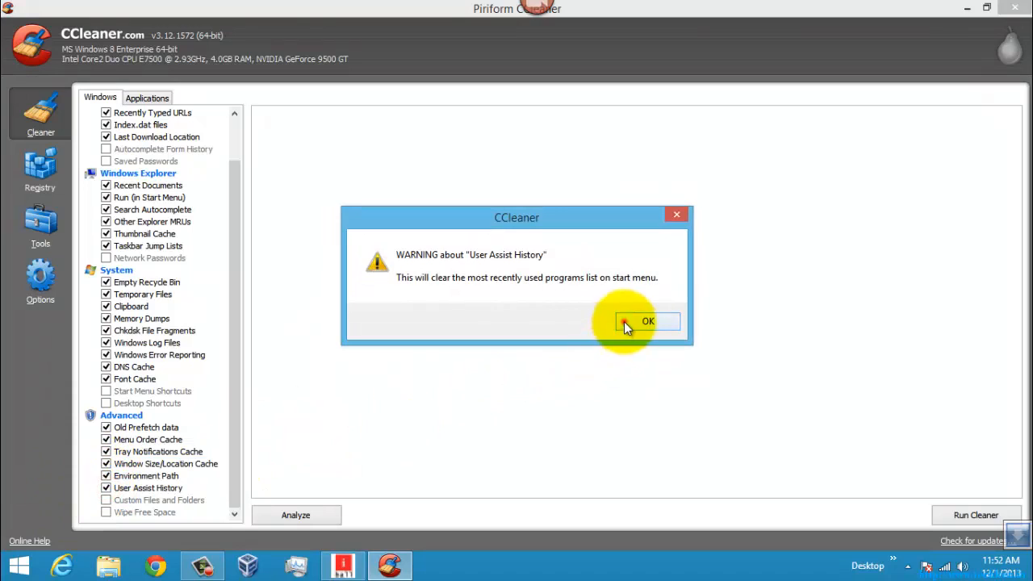
{"action": "left_click", "coordinate": [106, 500]}
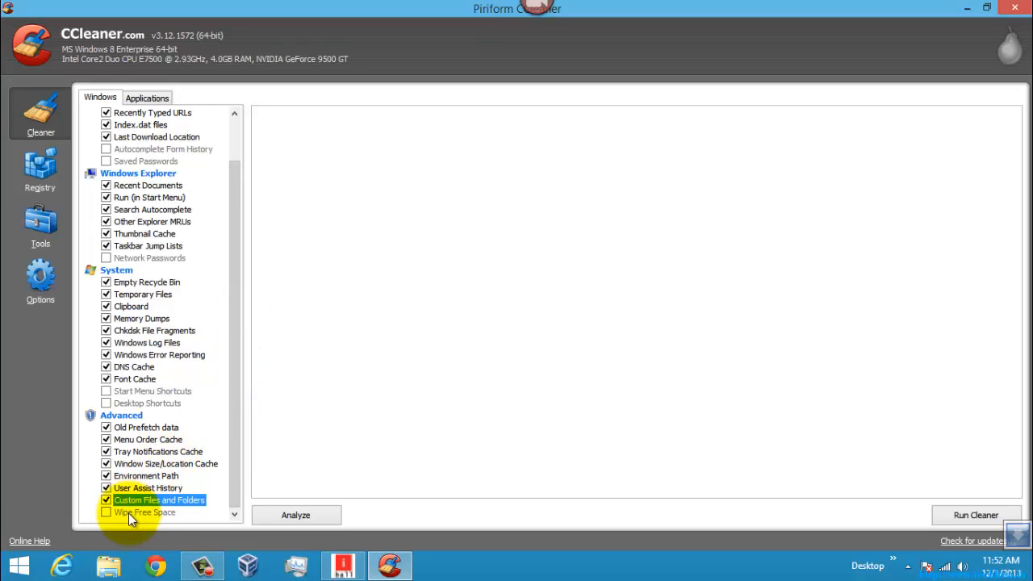
Include Windows Explorer's Network Passwords and Internet Explorer's Autocomplete Form History and Saved Passwords in the cleaning, accepting the warnings.
{"action": "left_click_drag", "start_coordinate": [235, 318], "coordinate": [176, 267]}
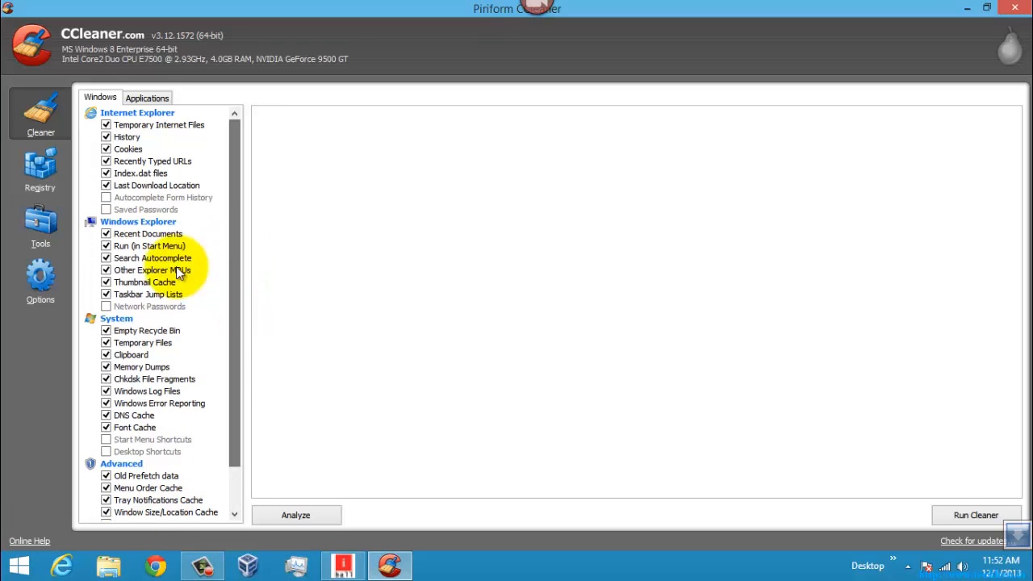
{"action": "left_click", "coordinate": [106, 306]}
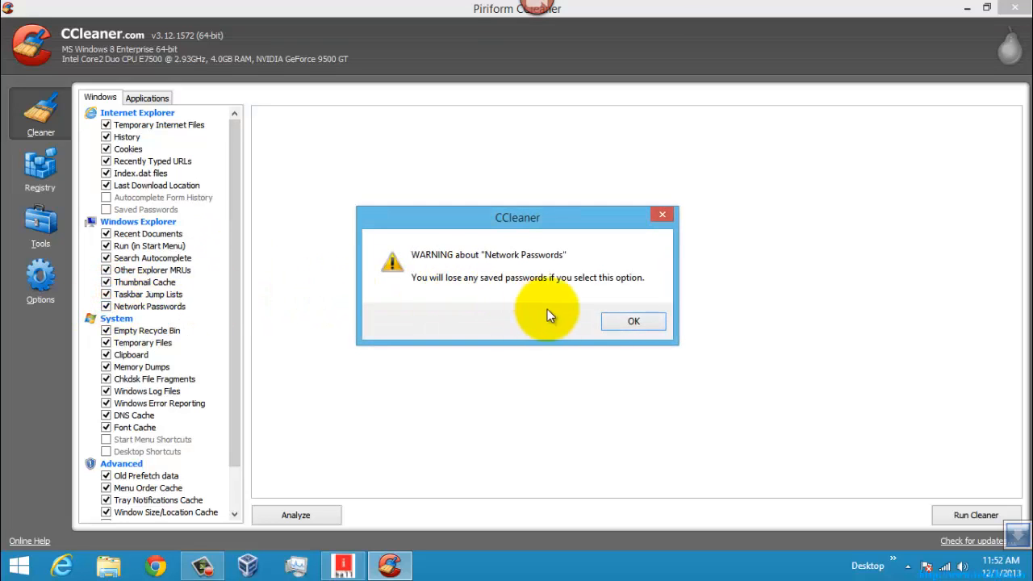
{"action": "left_click", "coordinate": [631, 321]}
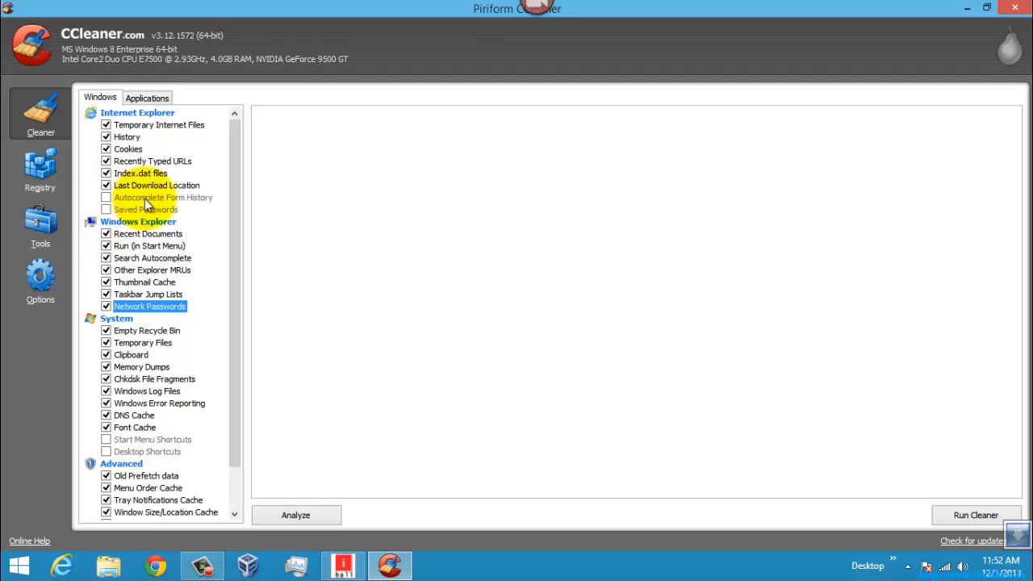
{"action": "left_click", "coordinate": [106, 197]}
{"action": "left_click", "coordinate": [105, 209]}
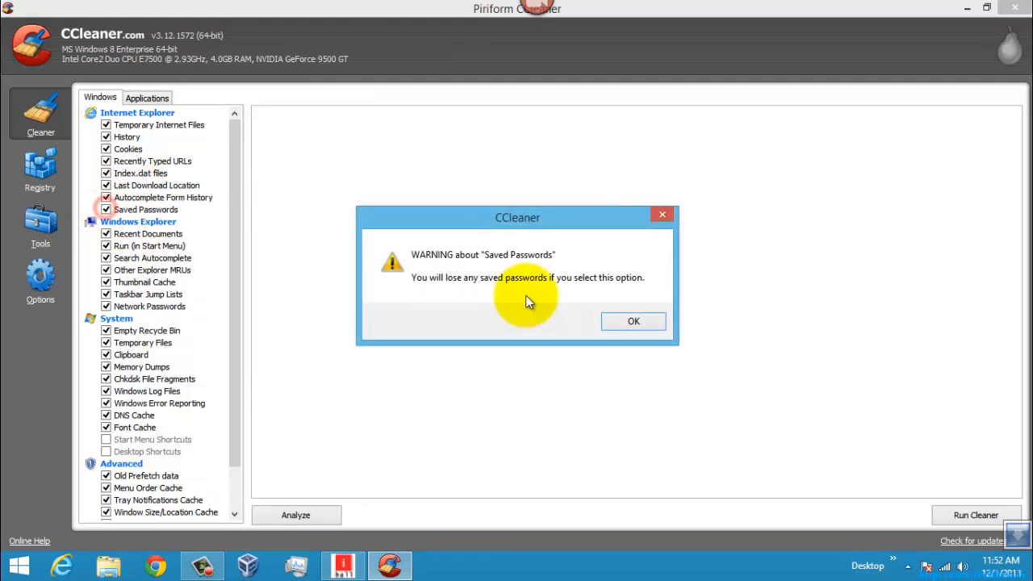
{"action": "left_click", "coordinate": [644, 325]}
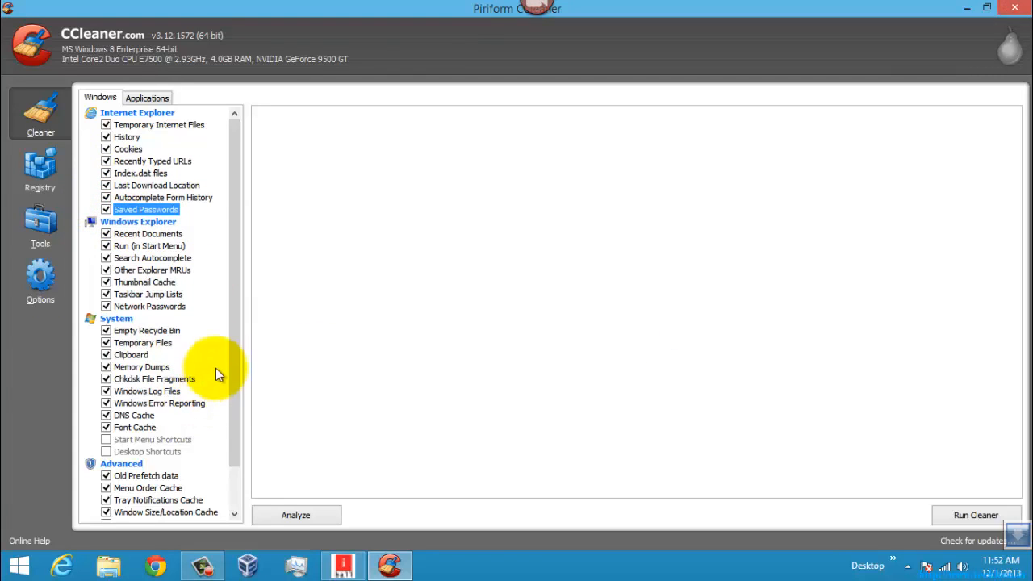
For applications, include Chrome's Saved Form Information, Saved Passwords and Compact Databases, plus Sun Java and Game Explorer, accepting the password warning.
{"action": "left_click", "coordinate": [147, 97]}
{"action": "left_click", "coordinate": [105, 185]}
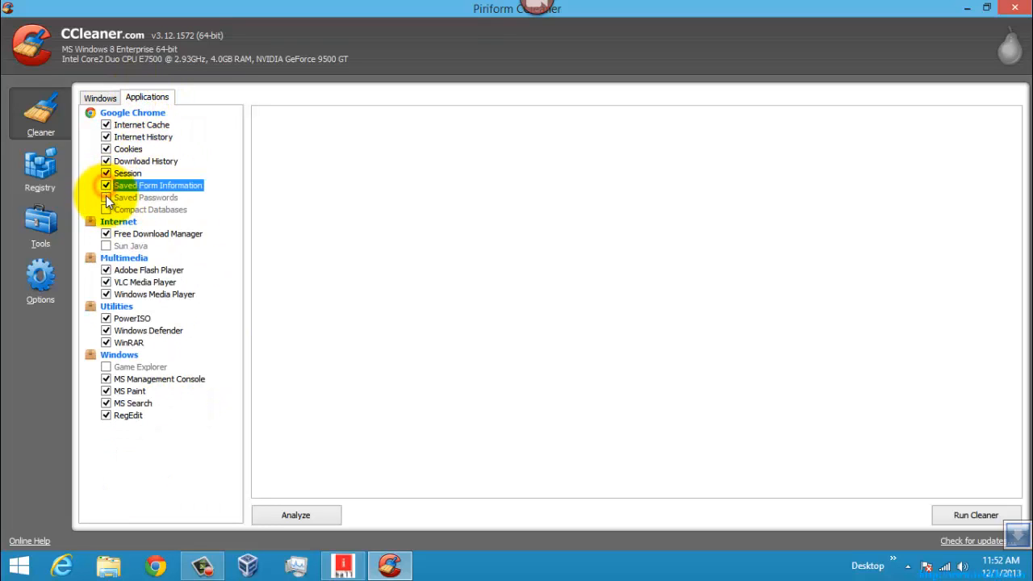
{"action": "left_click", "coordinate": [106, 197]}
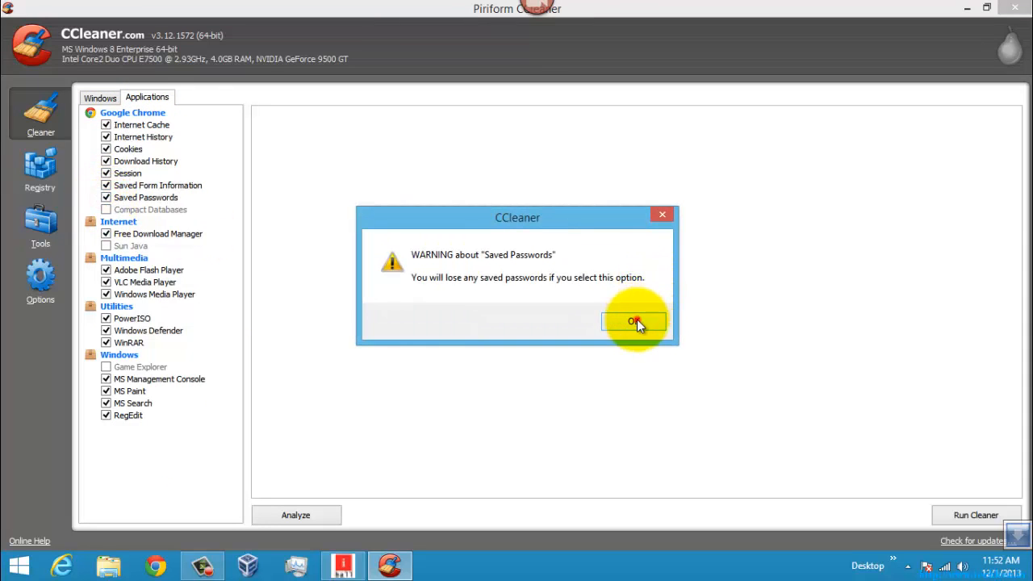
{"action": "left_click", "coordinate": [635, 321]}
{"action": "left_click", "coordinate": [106, 209]}
{"action": "left_click", "coordinate": [106, 245]}
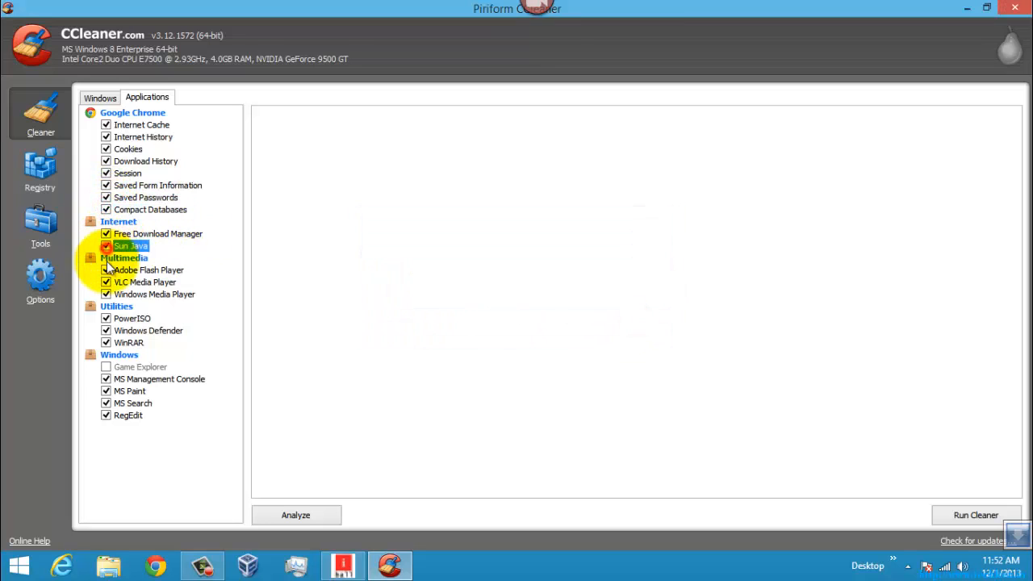
{"action": "left_click", "coordinate": [105, 366]}
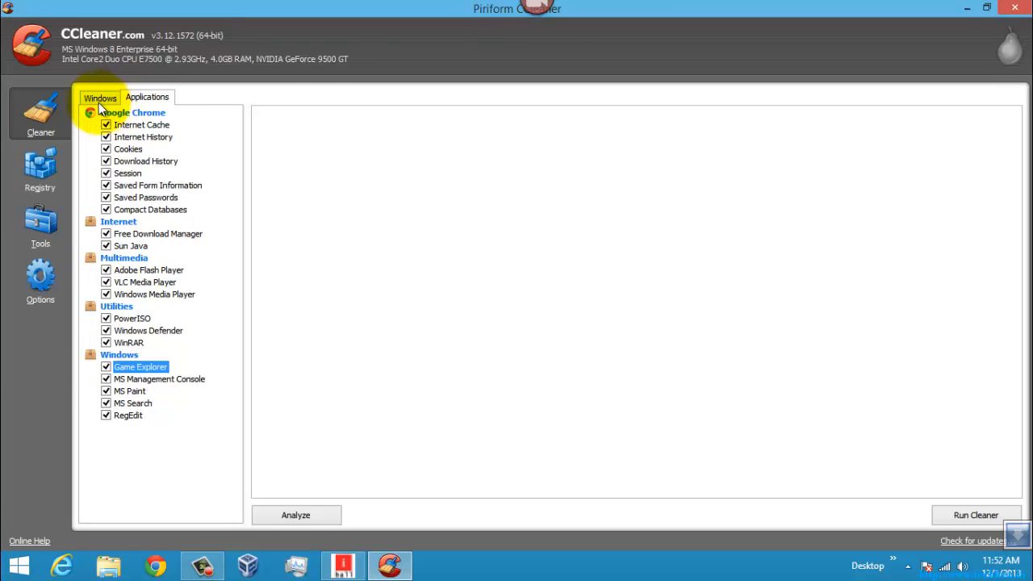
Recheck the Windows and Applications selections, analyze them and highlight the size of the files marked for removal.
{"action": "left_click", "coordinate": [100, 98]}
{"action": "left_click", "coordinate": [151, 98]}
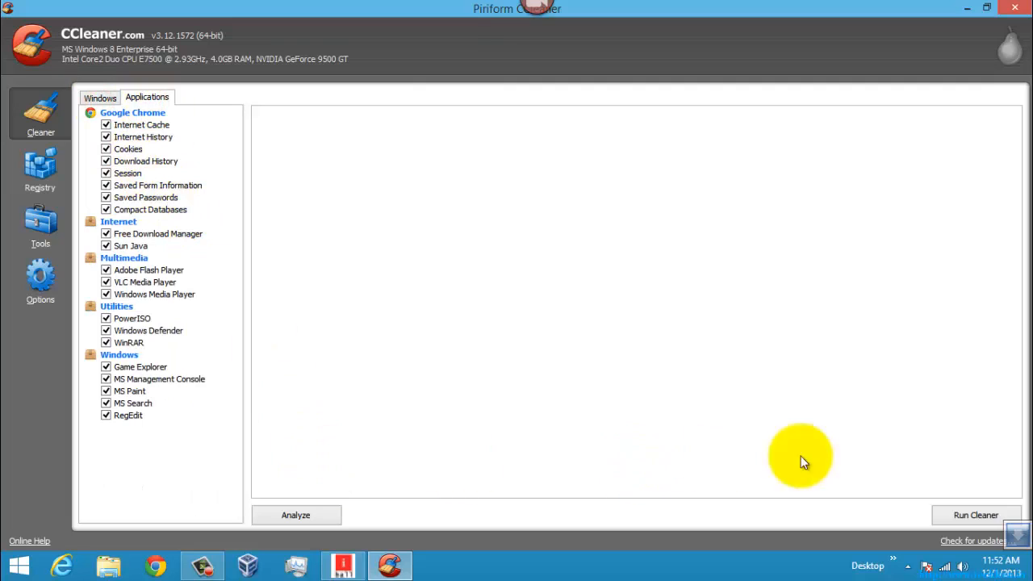
{"action": "left_click", "coordinate": [295, 515]}
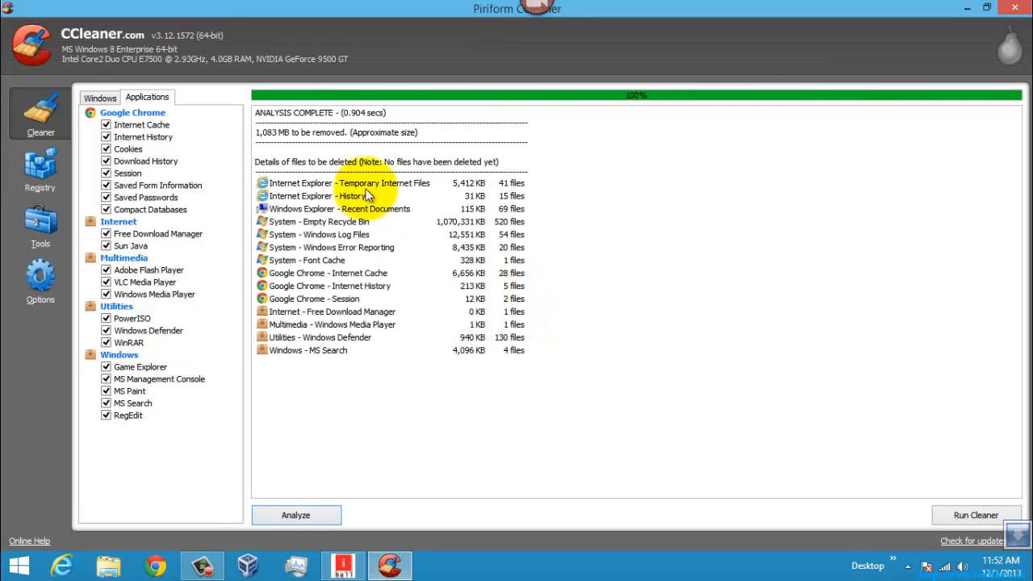
{"action": "left_click_drag", "start_coordinate": [257, 134], "coordinate": [289, 136]}
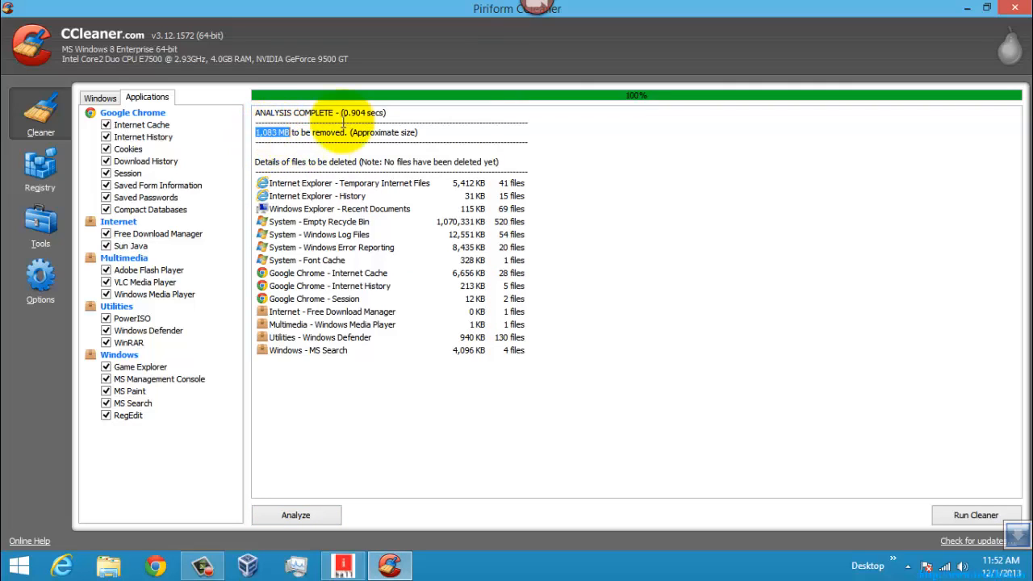
Run the cleaner, confirm the permanent deletion of files and highlight the removed size in the results.
{"action": "left_click", "coordinate": [976, 517]}
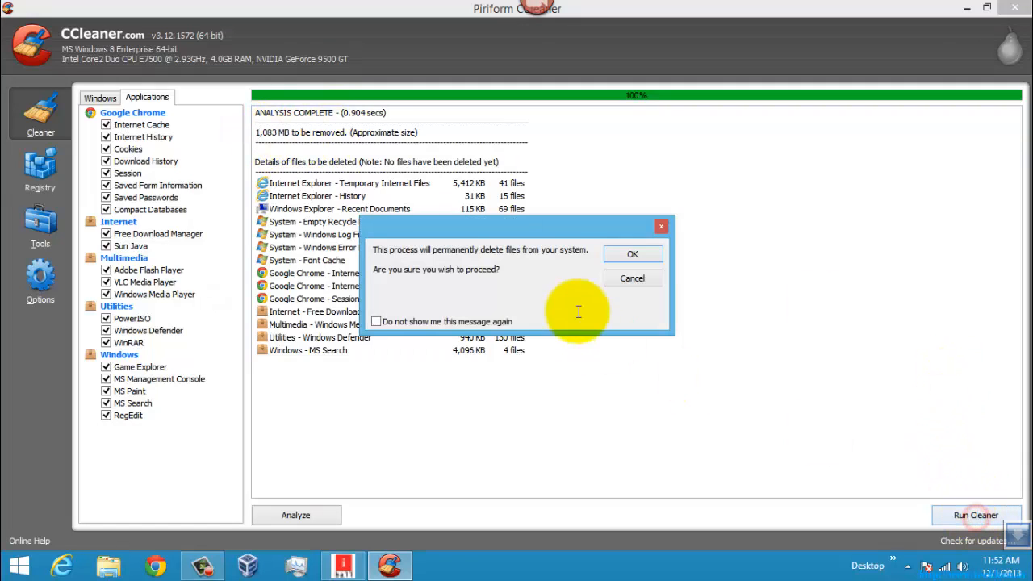
{"action": "left_click", "coordinate": [637, 254]}
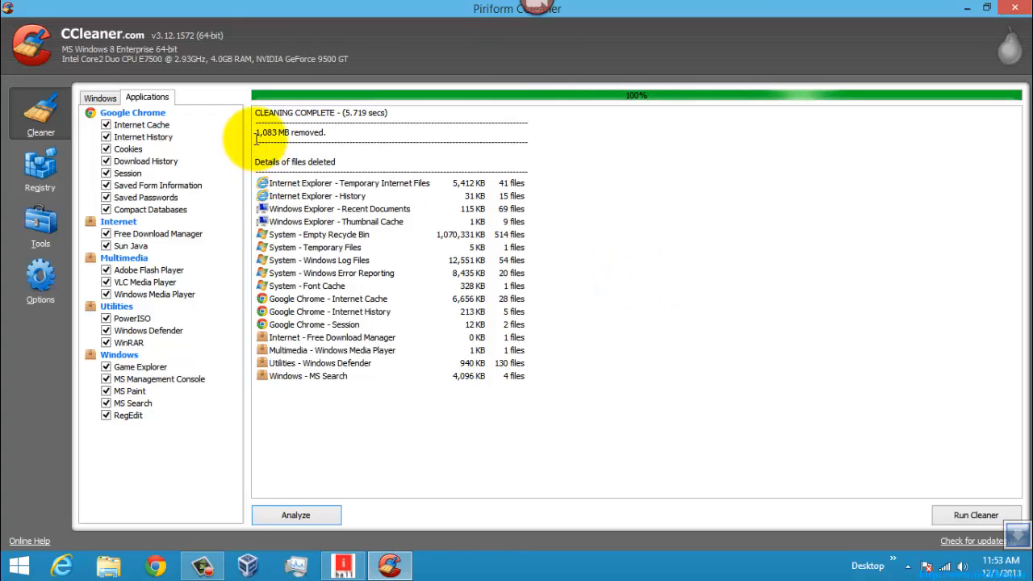
{"action": "left_click_drag", "start_coordinate": [254, 132], "coordinate": [290, 137]}
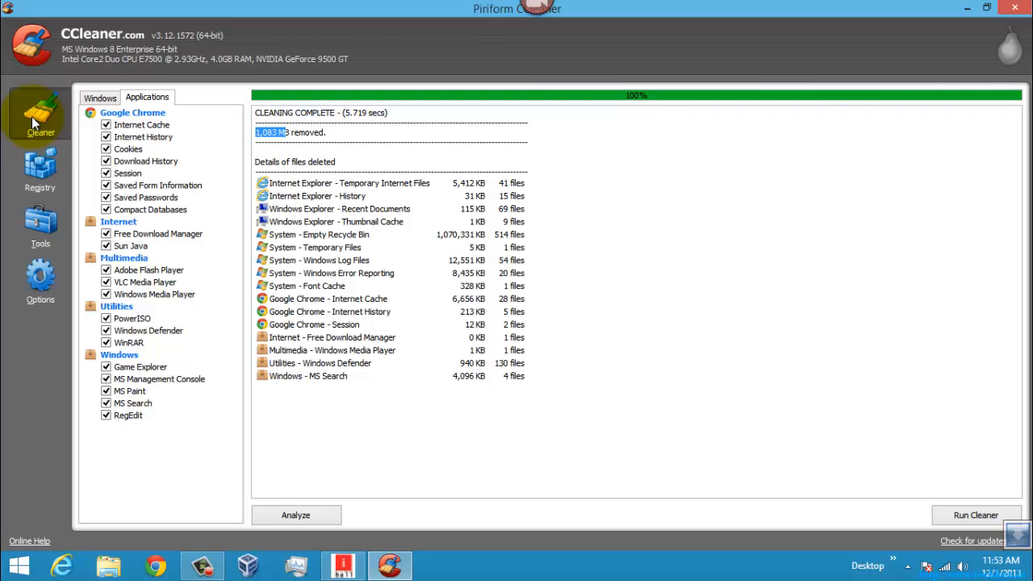
Clear the highlight in the cleaning results and scan the registry for issues in all categories.
{"action": "left_click", "coordinate": [280, 134]}
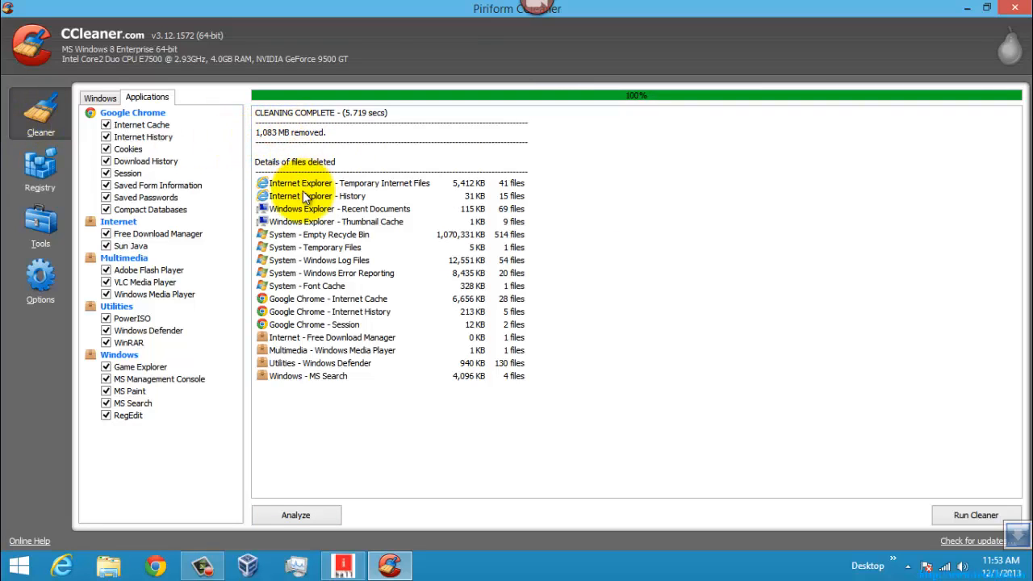
{"action": "left_click", "coordinate": [39, 170]}
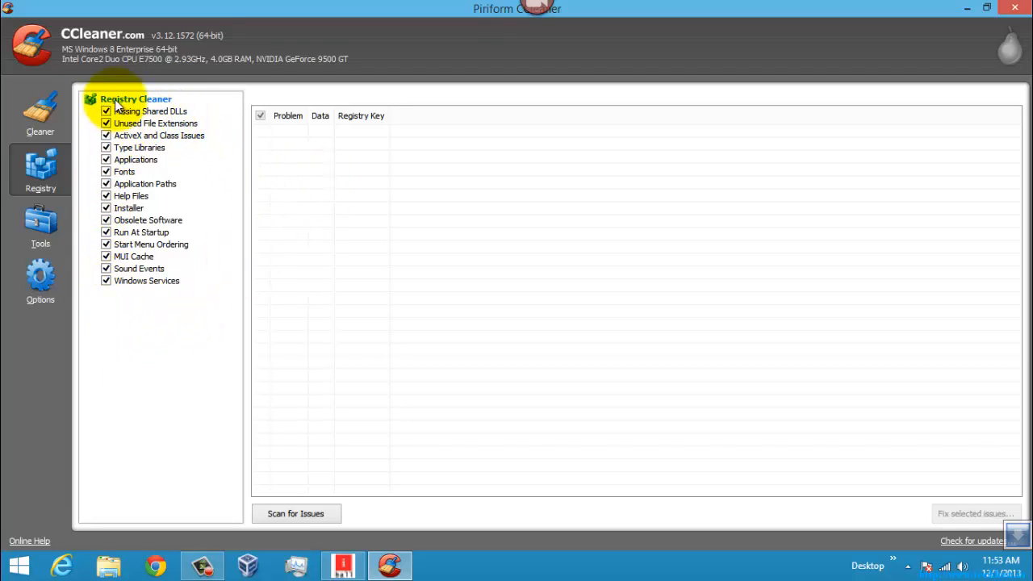
{"action": "left_click", "coordinate": [295, 515]}
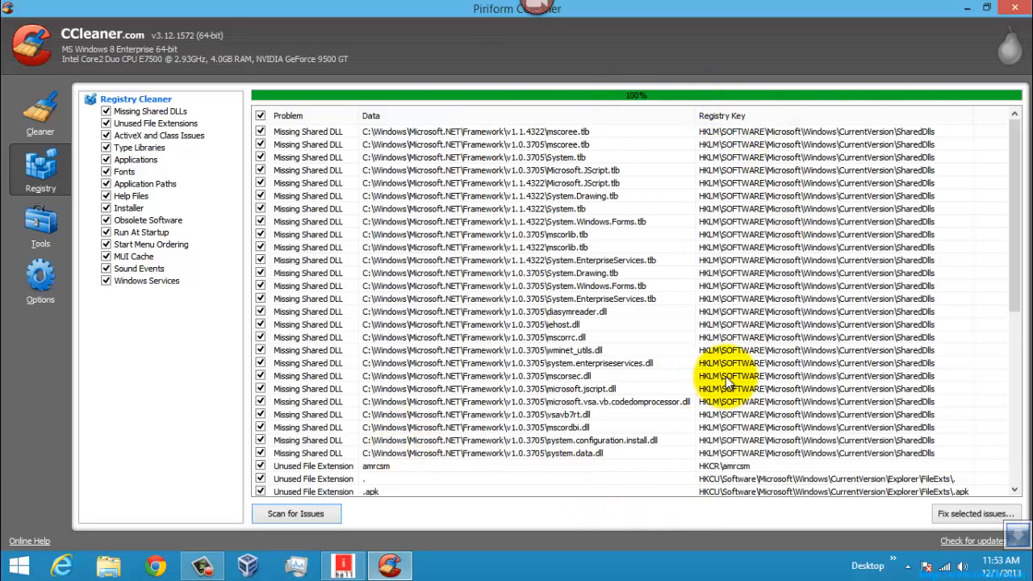
Start fixing the selected registry issues and save a backup of the changes in Documents as CCleaner-Reg-Backup.reg.
{"action": "left_click", "coordinate": [980, 512]}
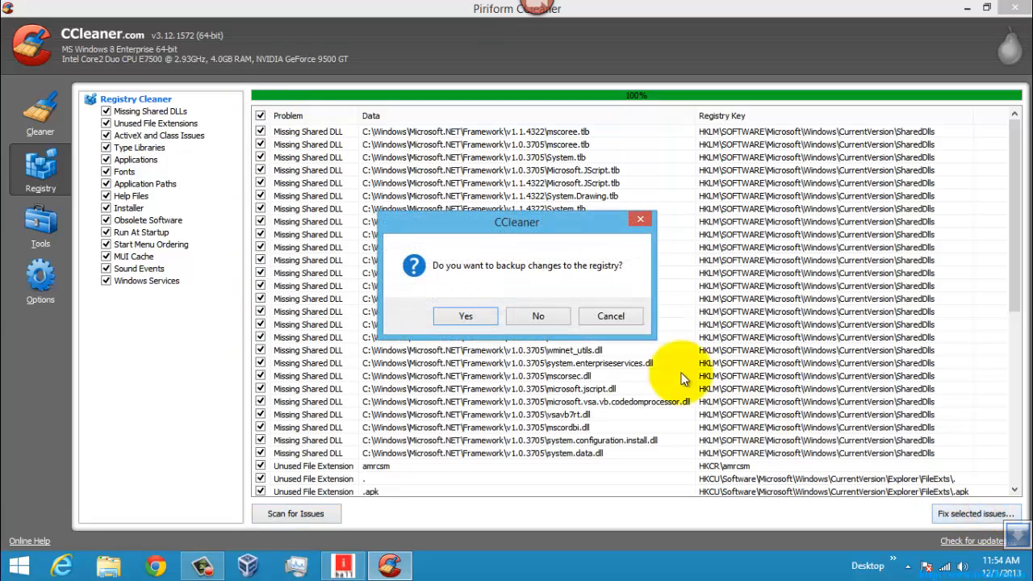
{"action": "left_click", "coordinate": [466, 316]}
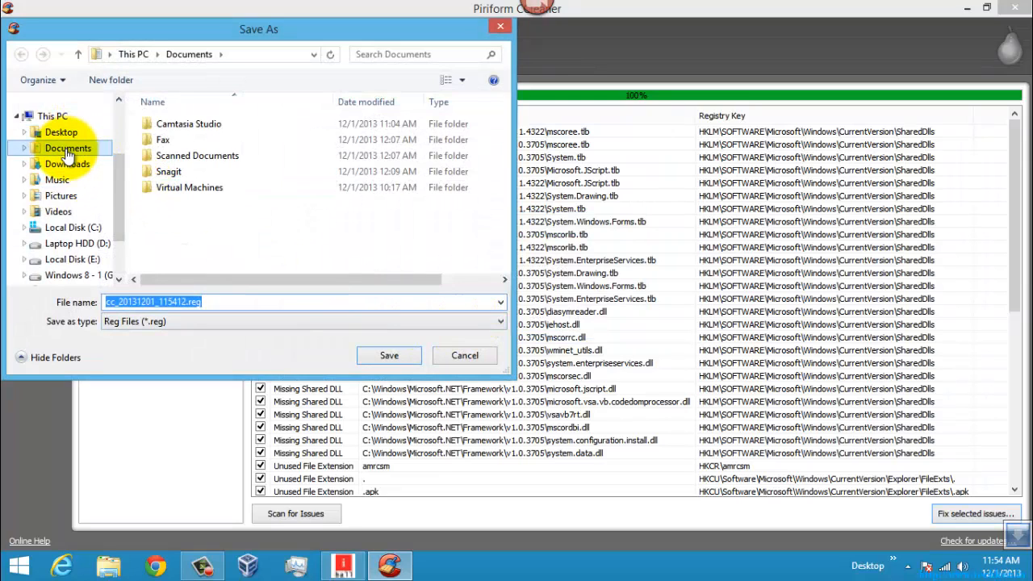
{"action": "left_click", "coordinate": [68, 154]}
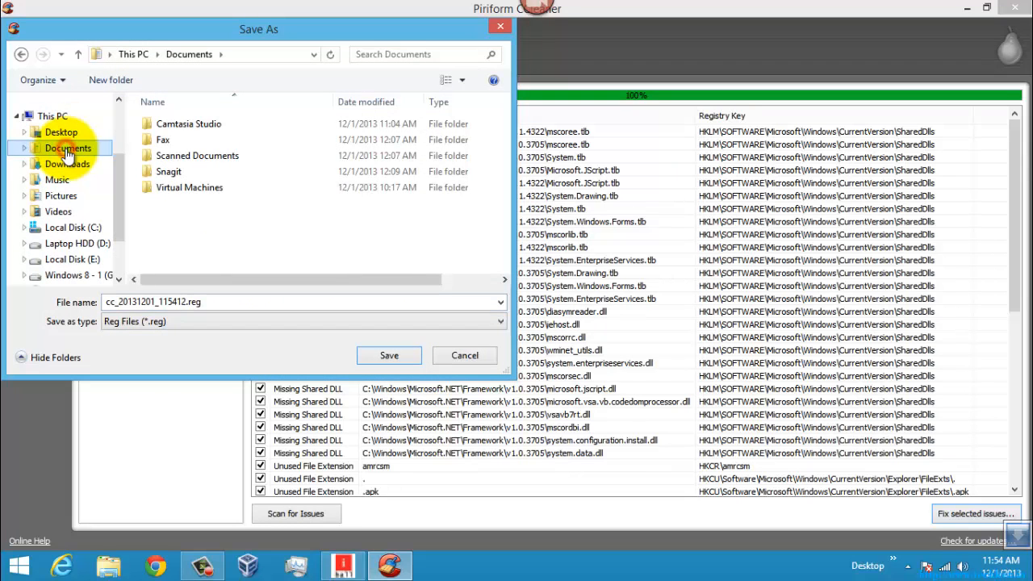
{"action": "double_click", "coordinate": [181, 301]}
{"action": "left_click", "coordinate": [181, 301]}
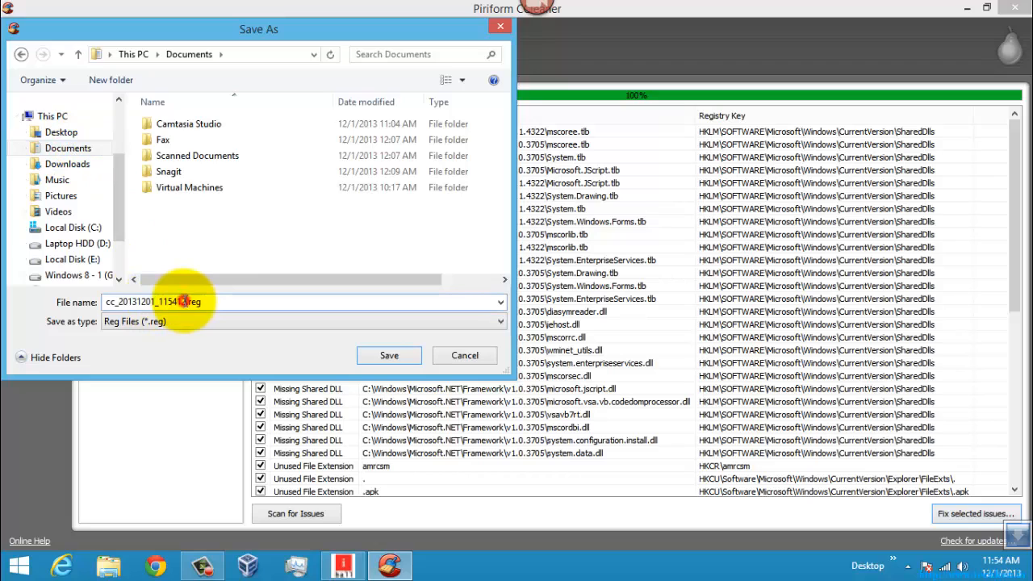
{"action": "left_click_drag", "start_coordinate": [180, 301], "coordinate": [87, 300]}
{"action": "type", "text": "CC"}
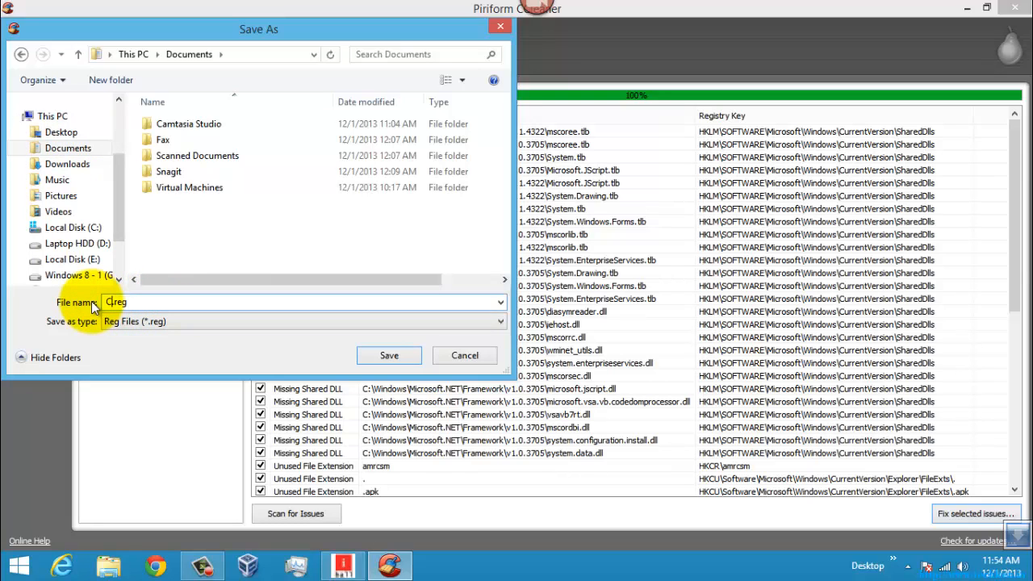
{"action": "type", "text": "leaner-Reg-BVackup"}
{"action": "key", "text": "Left"}
{"action": "key", "text": "BackSpace"}
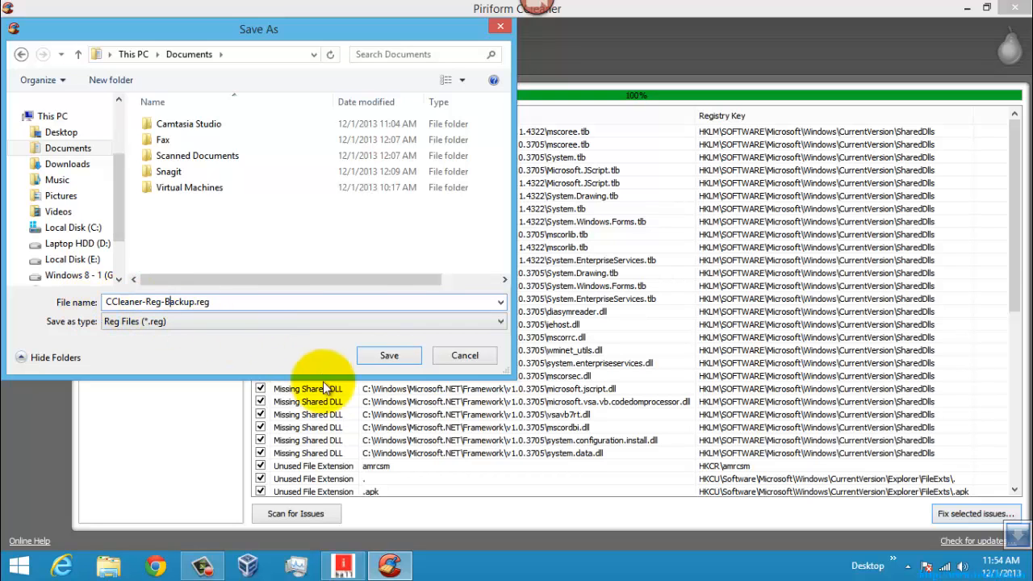
{"action": "left_click", "coordinate": [382, 358]}
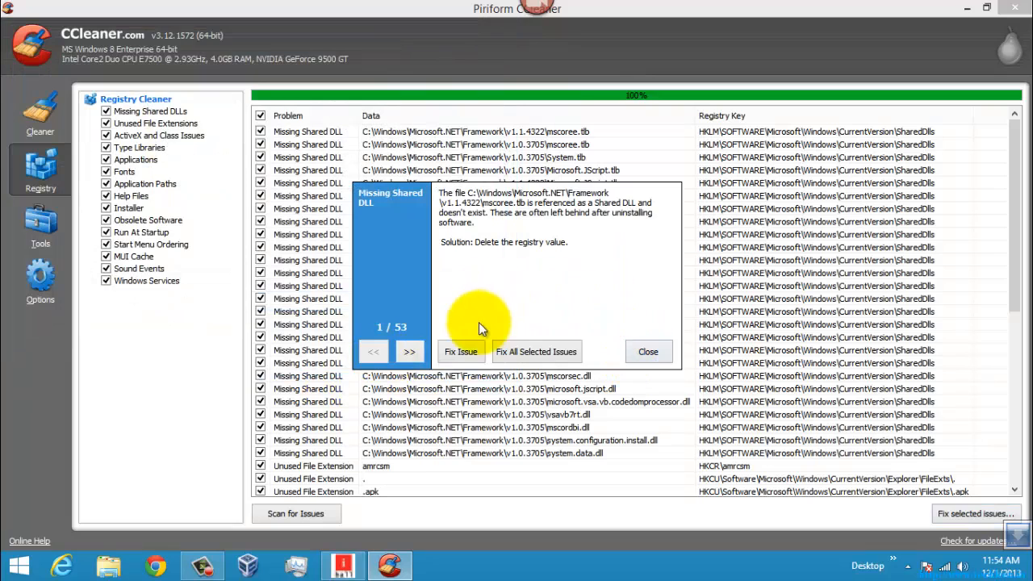
Fix all selected registry issues at once and close the issue details.
{"action": "left_click", "coordinate": [537, 352]}
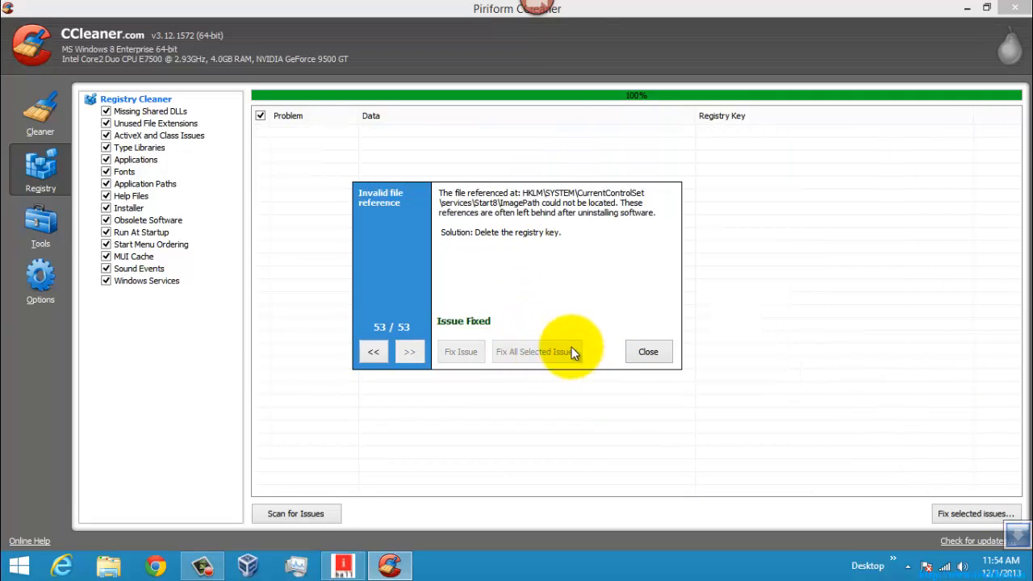
{"action": "left_click", "coordinate": [648, 351]}
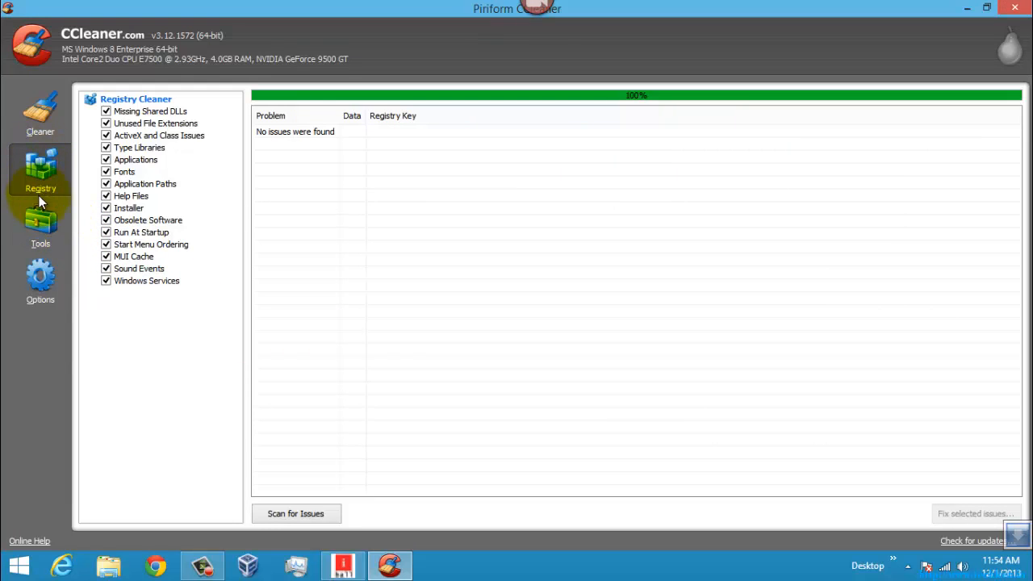
Review the whole list of installed programs in the Uninstall tool, selecting ASUS GPU Tweak.
{"action": "left_click", "coordinate": [40, 225]}
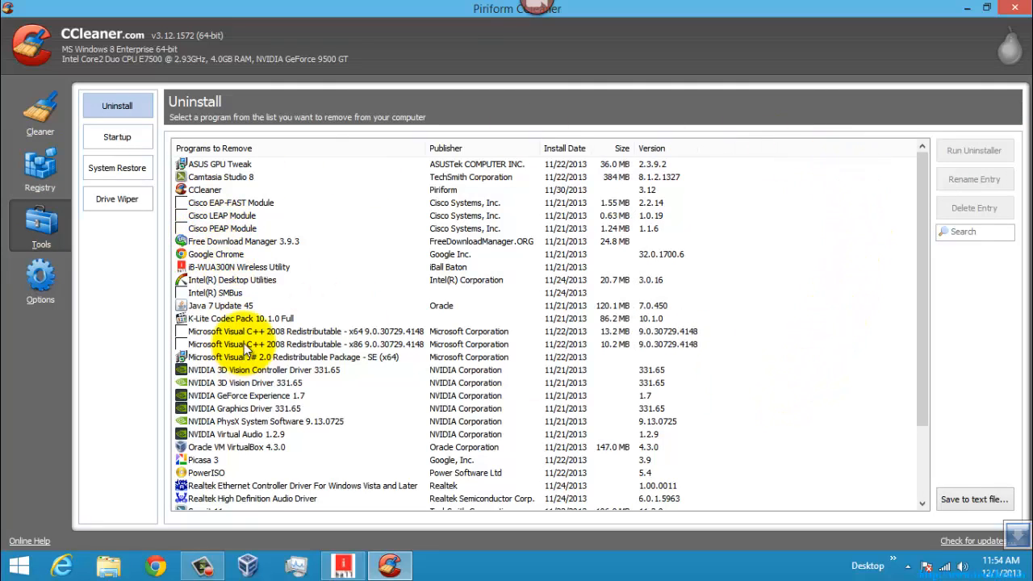
{"action": "left_click", "coordinate": [242, 163]}
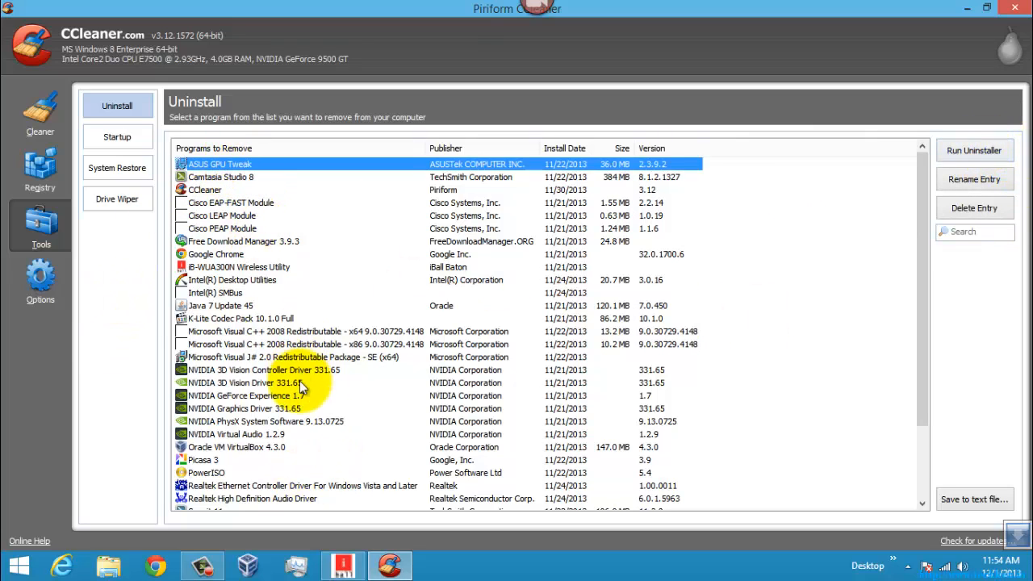
{"action": "left_click_drag", "start_coordinate": [922, 252], "coordinate": [919, 359]}
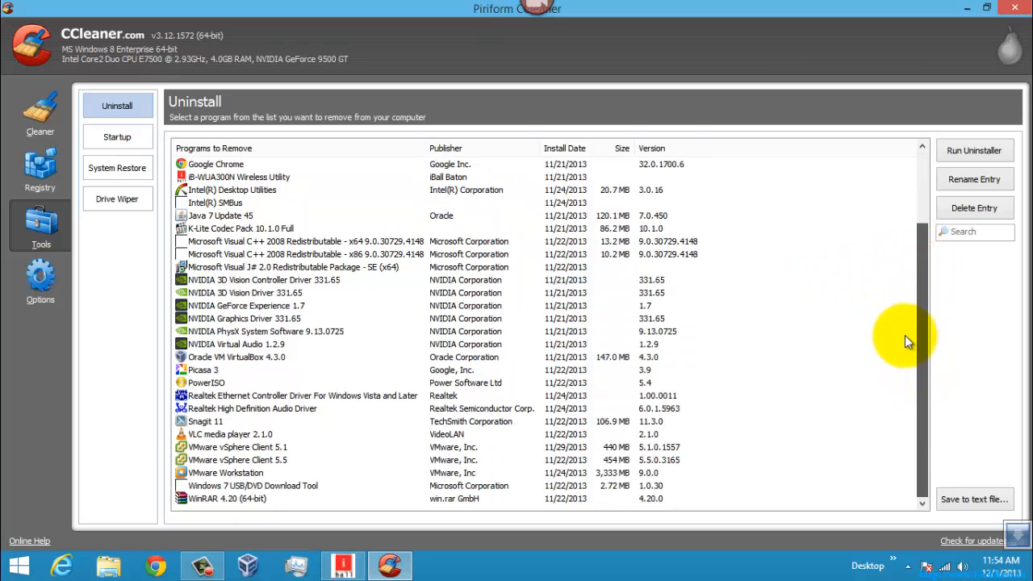
{"action": "scroll", "coordinate": [905, 335], "scroll_direction": "up", "scroll_amount": 3}
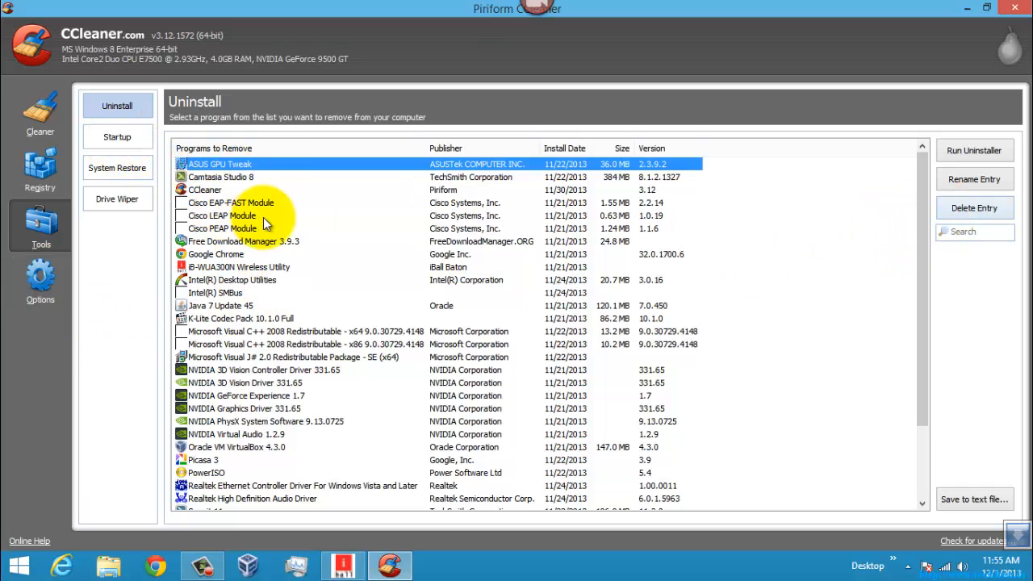
Compare the startup programs listed in the Startup tool with those in Task Manager, closing Task Manager when done.
{"action": "left_click", "coordinate": [122, 137]}
{"action": "left_click", "coordinate": [117, 137]}
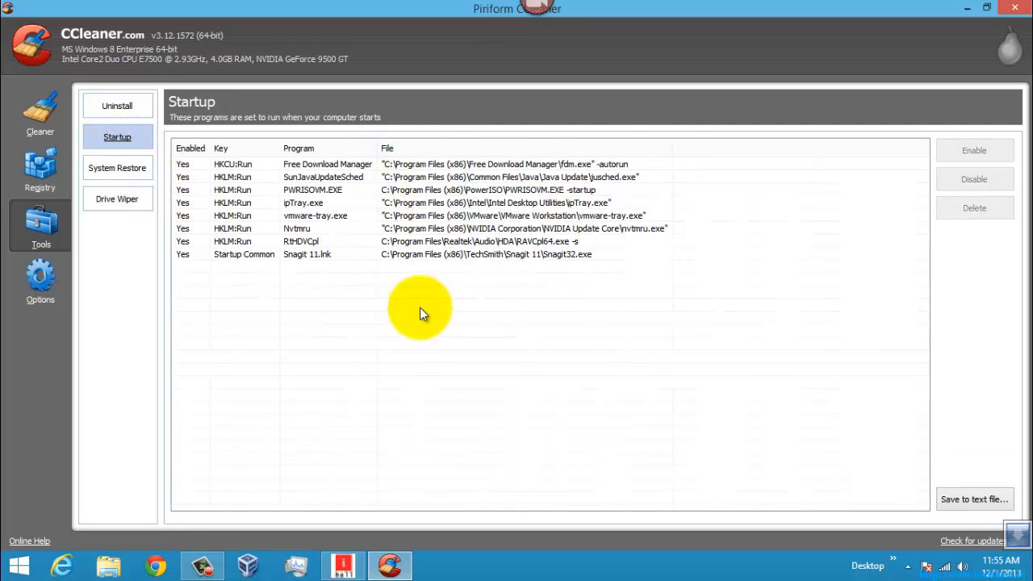
{"action": "left_click", "coordinate": [437, 166]}
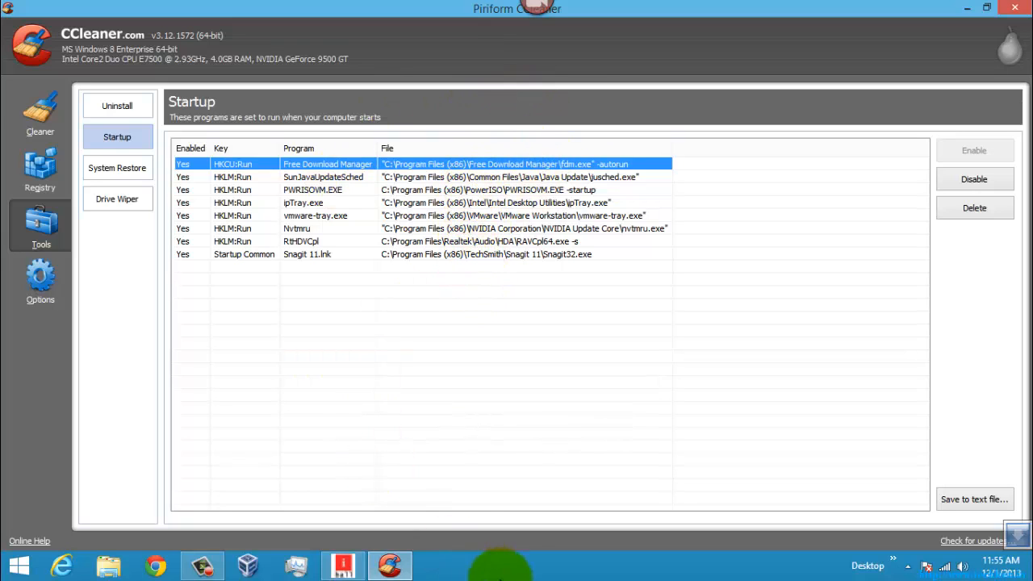
{"action": "left_click", "coordinate": [297, 566]}
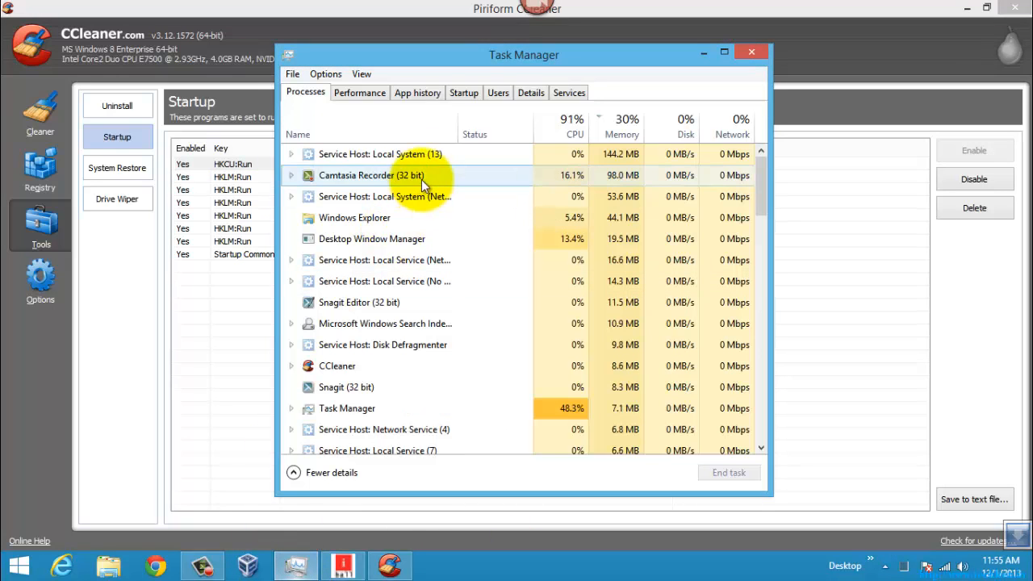
{"action": "left_click", "coordinate": [463, 93]}
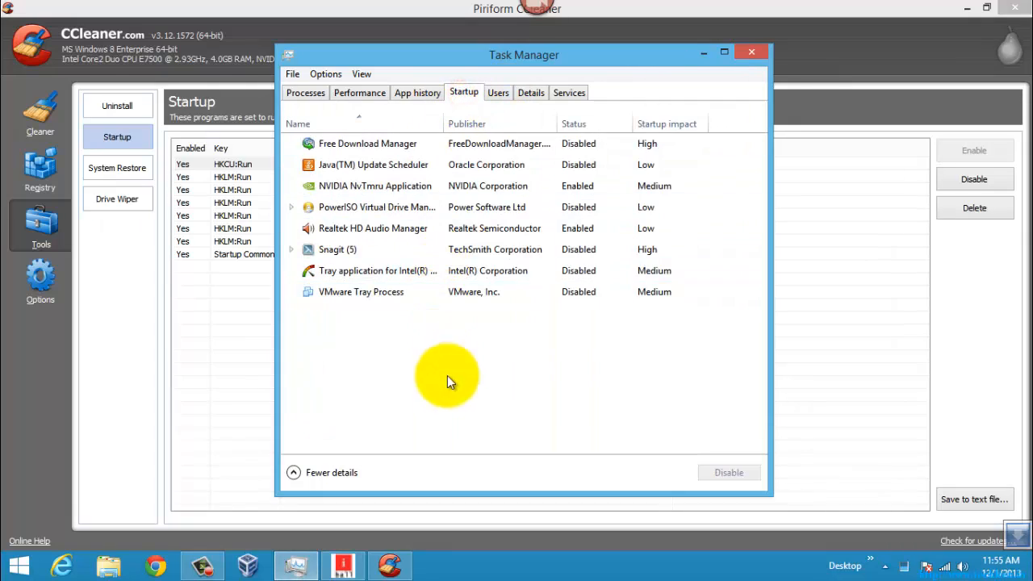
{"action": "left_click", "coordinate": [749, 54]}
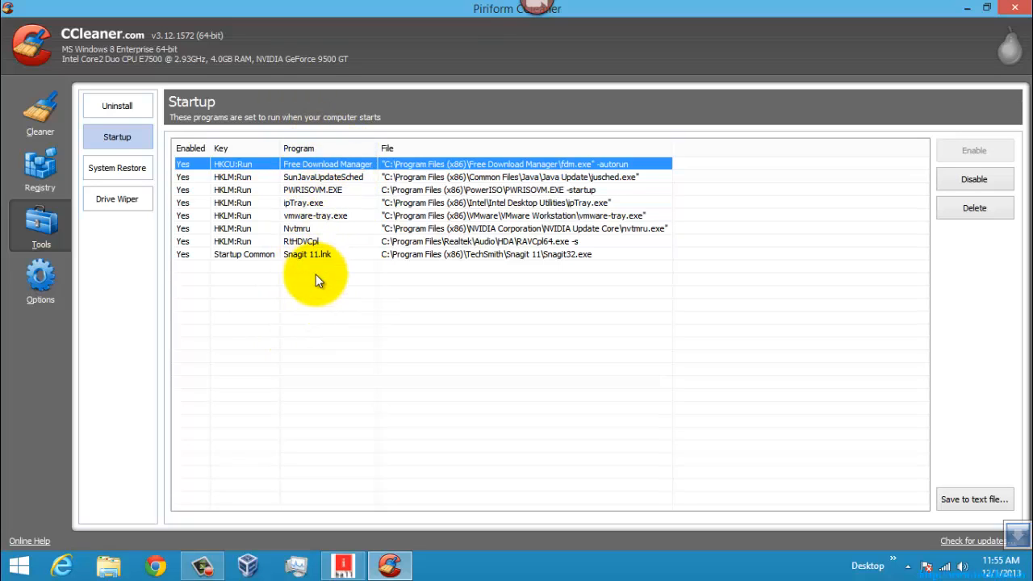
Look over the System Restore and Drive Wiper tools and the program's options.
{"action": "left_click", "coordinate": [117, 168]}
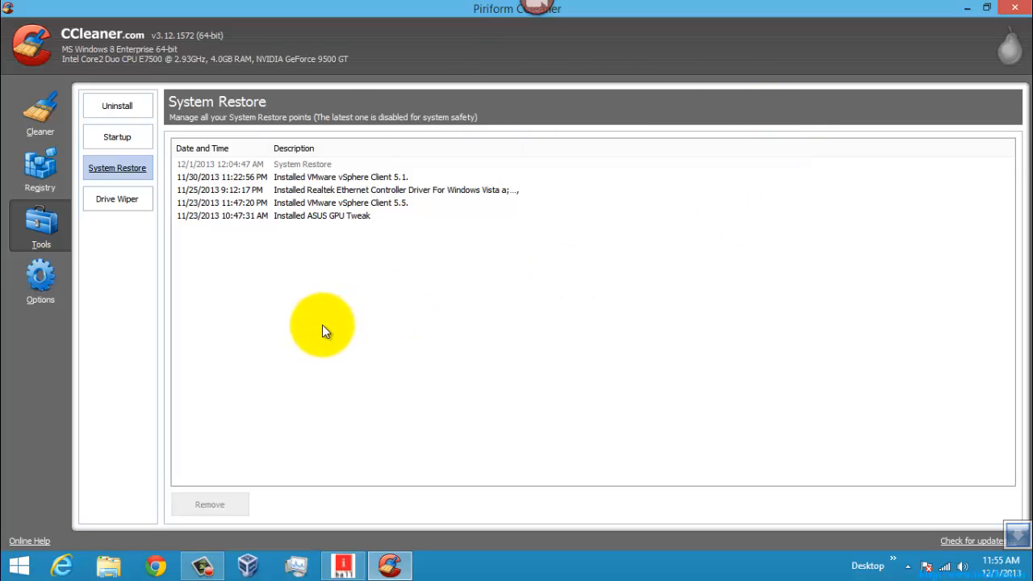
{"action": "left_click", "coordinate": [115, 198]}
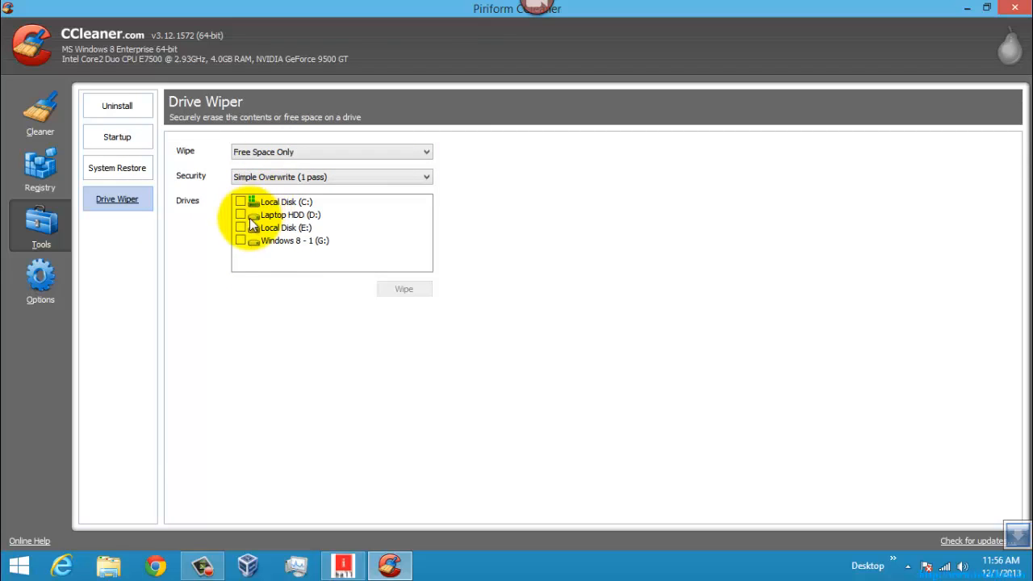
{"action": "left_click", "coordinate": [38, 278]}
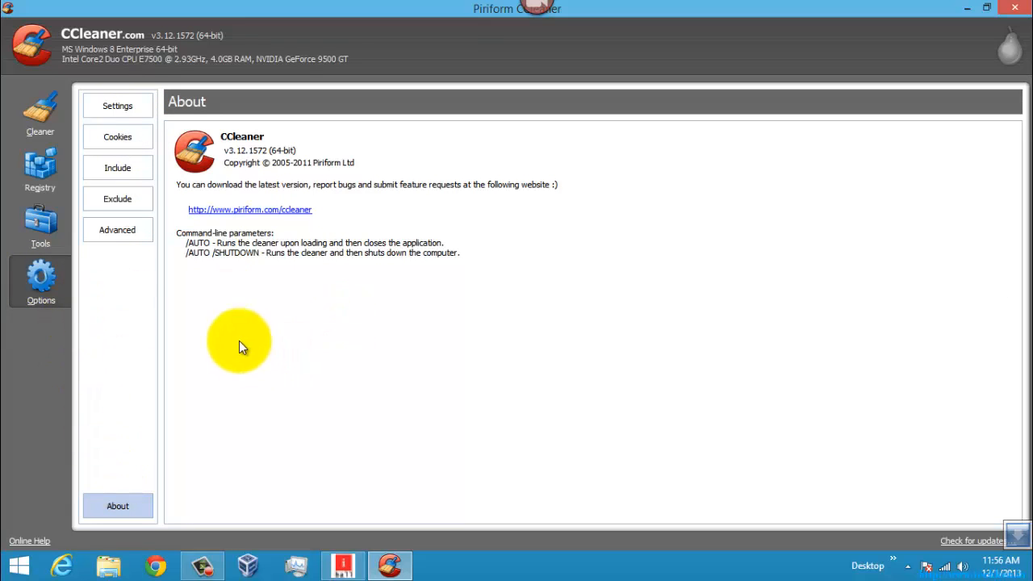
Close CCleaner and refresh the desktop.
{"action": "left_click", "coordinate": [1015, 8]}
{"action": "right_click", "coordinate": [497, 238]}
{"action": "left_click", "coordinate": [513, 278]}
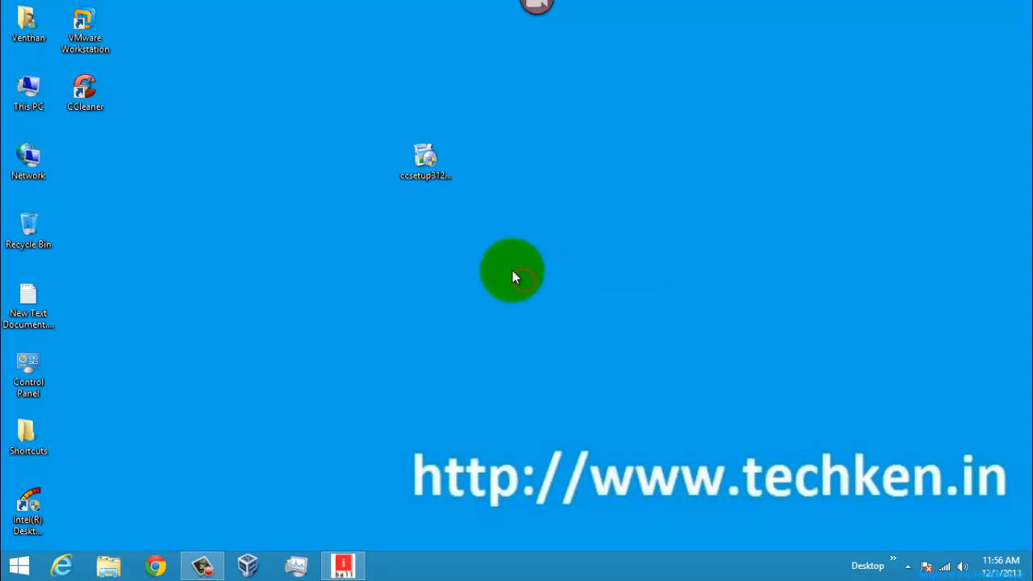
Check the free space of the drives in This PC, close the window and refresh the desktop again.
{"action": "double_click", "coordinate": [27, 91]}
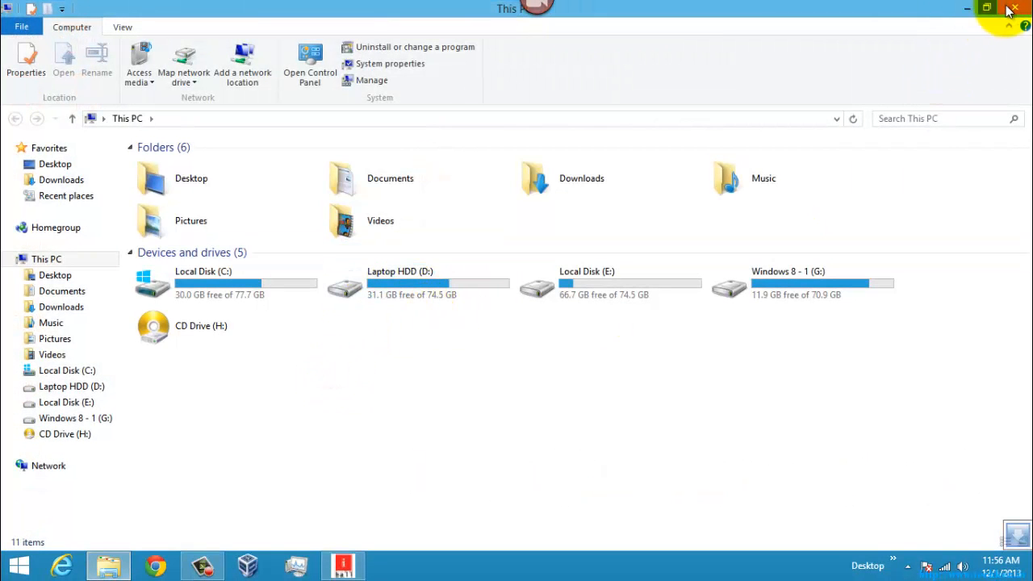
{"action": "left_click", "coordinate": [1011, 10]}
{"action": "right_click", "coordinate": [442, 308]}
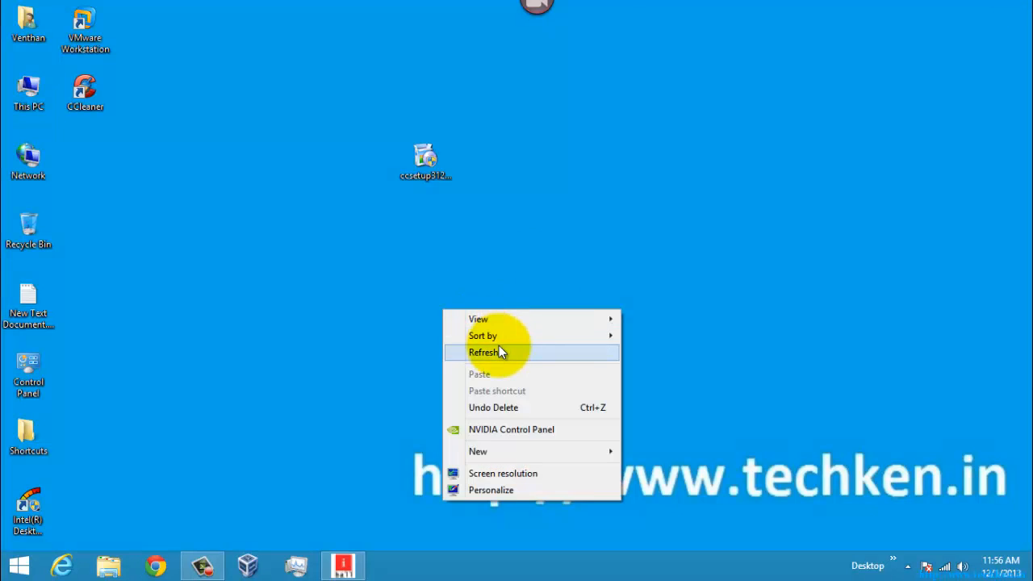
{"action": "left_click", "coordinate": [498, 347]}
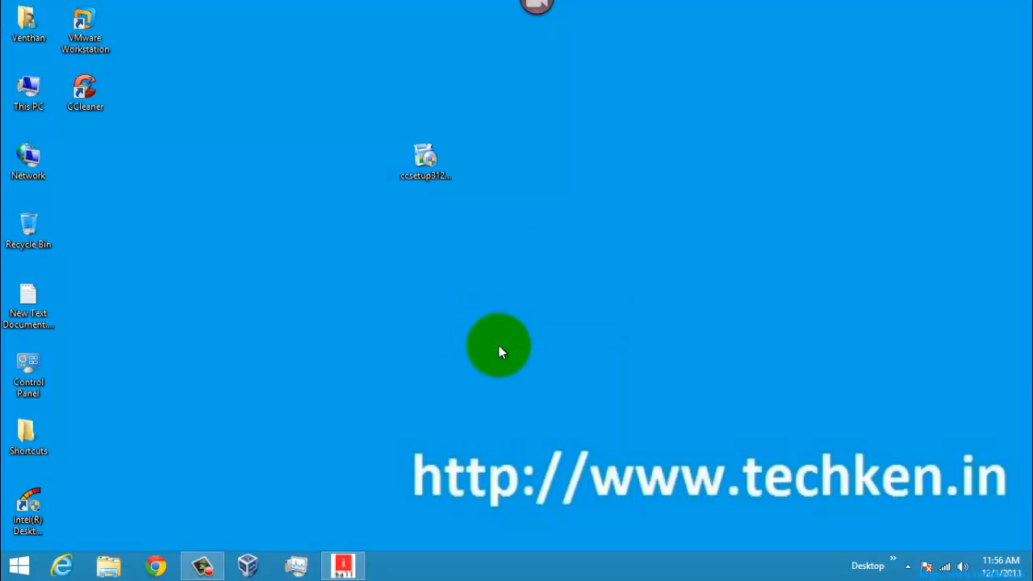